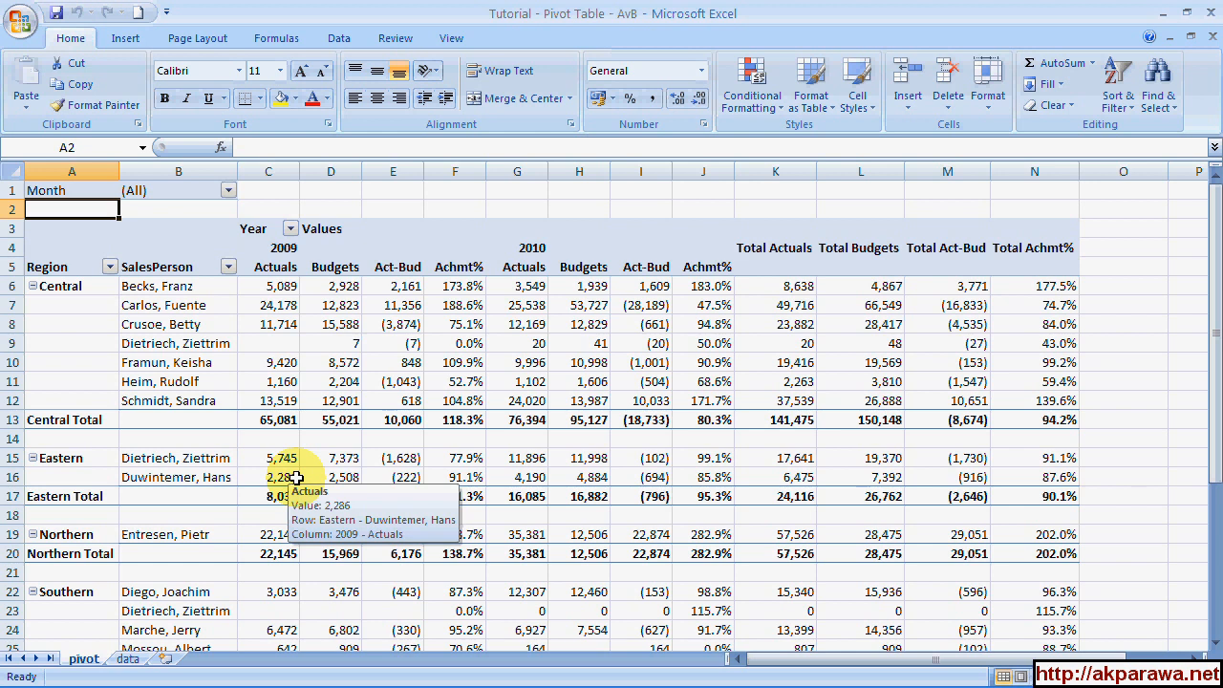
# Examine the pivot table's value columns from Actuals to Achmt%, its SalesPerson and Region columns, and the 2009 and 2010 year headings
pyautogui.click(282, 170)
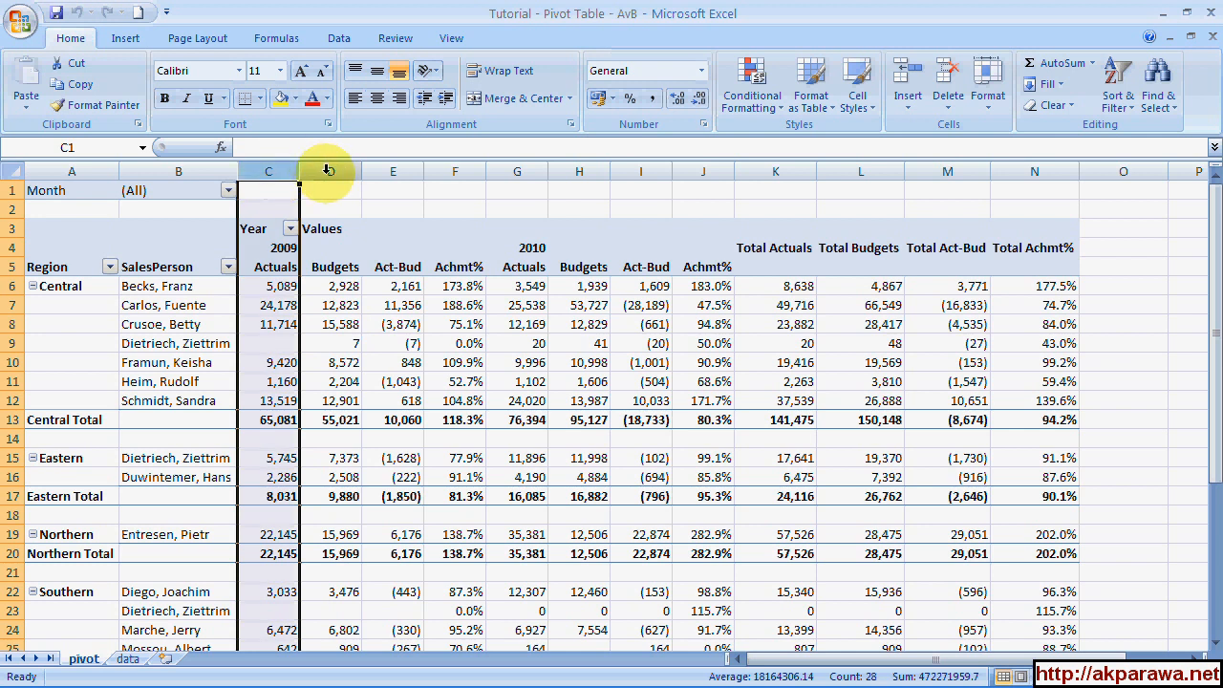
pyautogui.click(328, 170)
pyautogui.click(392, 170)
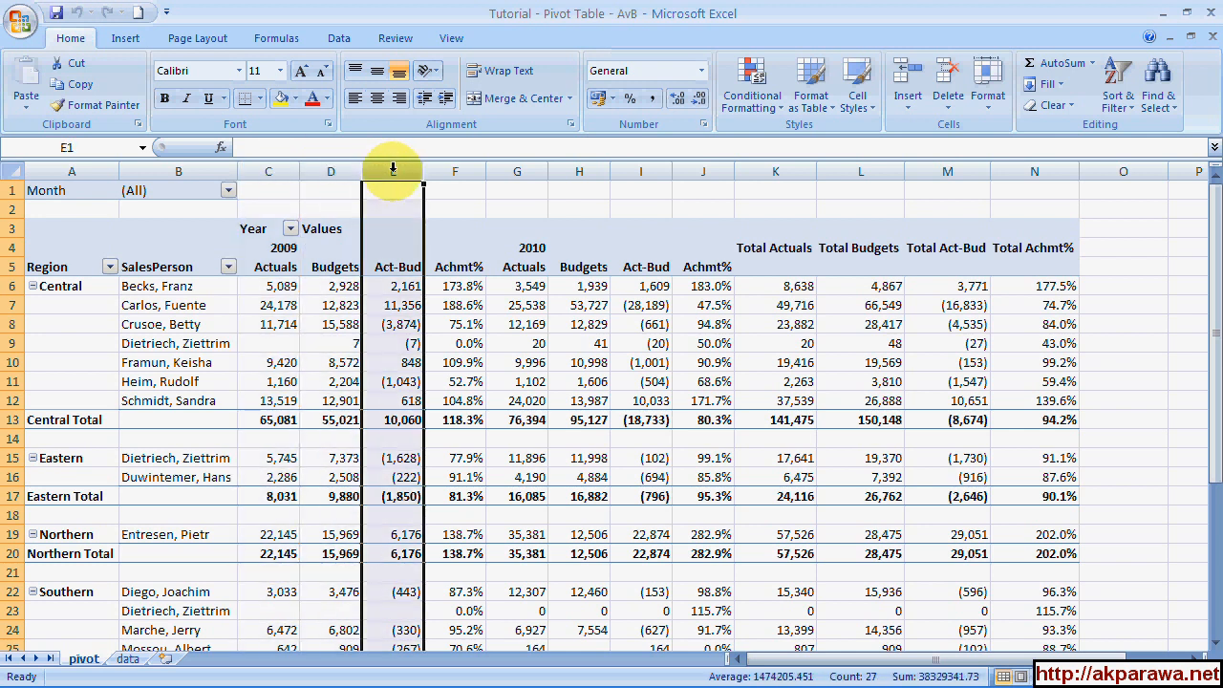
pyautogui.click(454, 169)
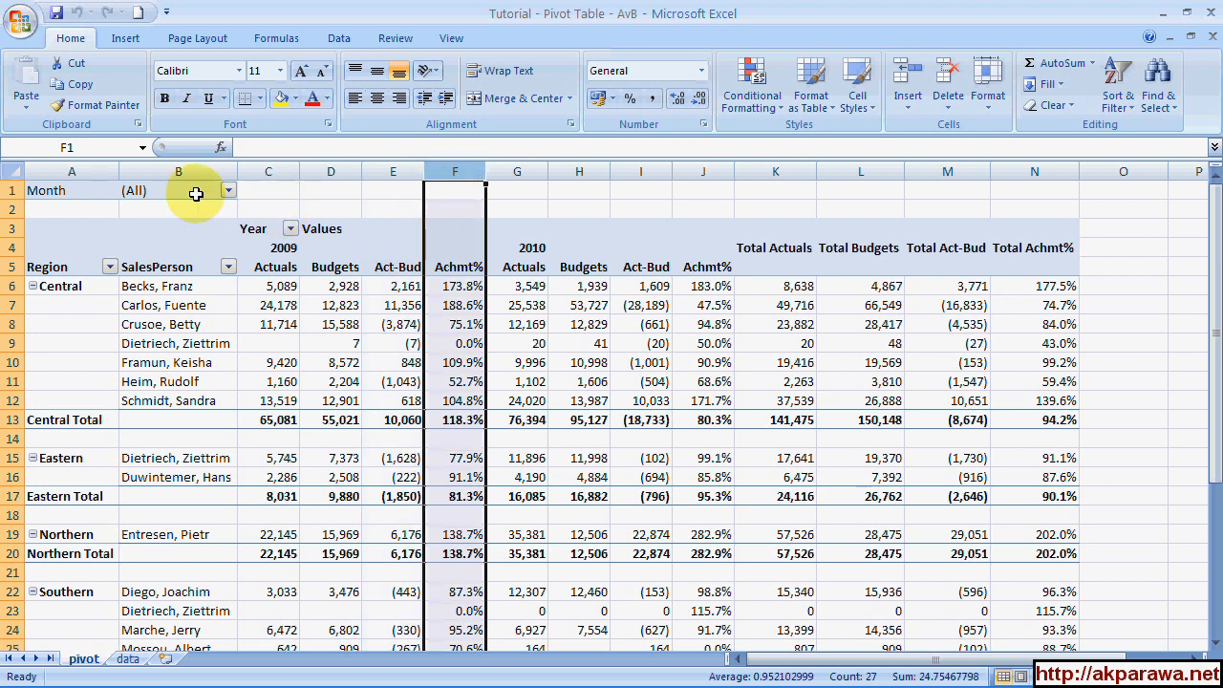
pyautogui.click(179, 170)
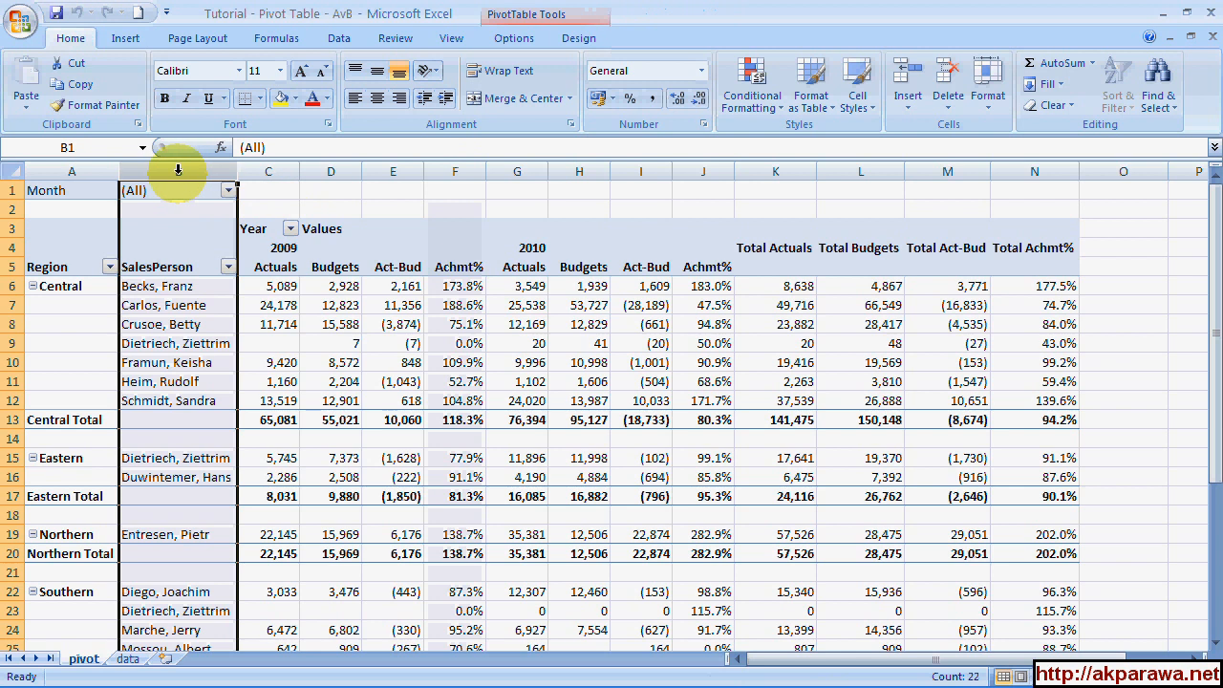
pyautogui.click(82, 171)
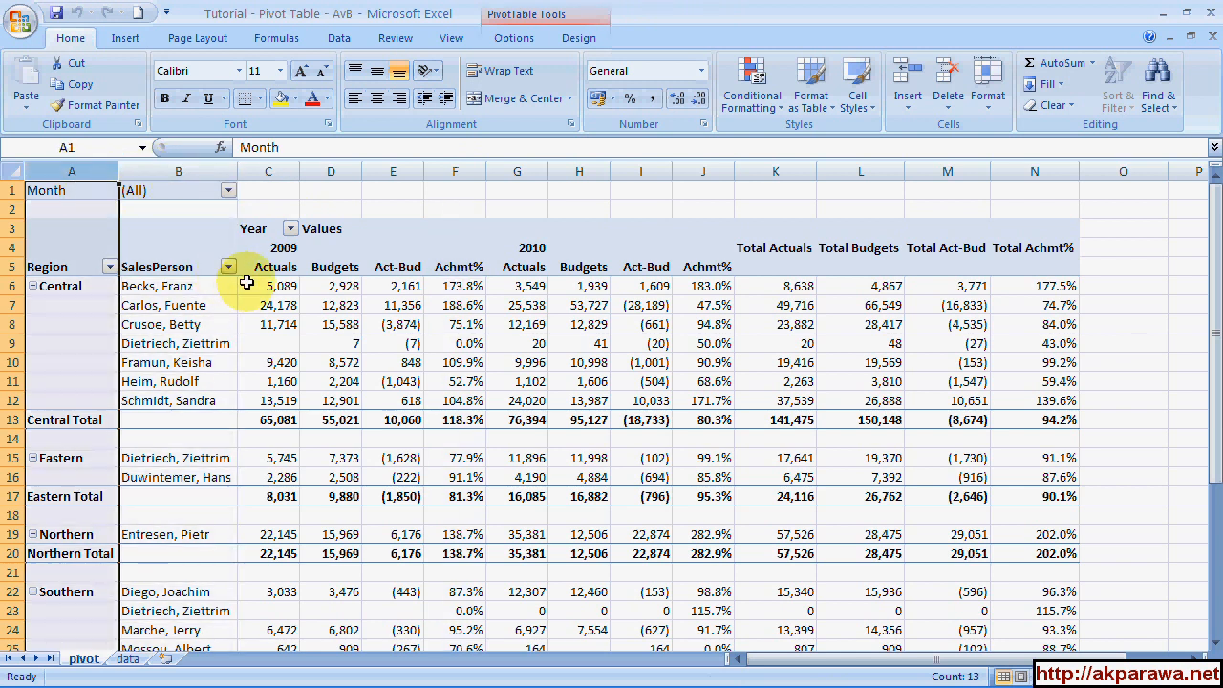
pyautogui.click(287, 251)
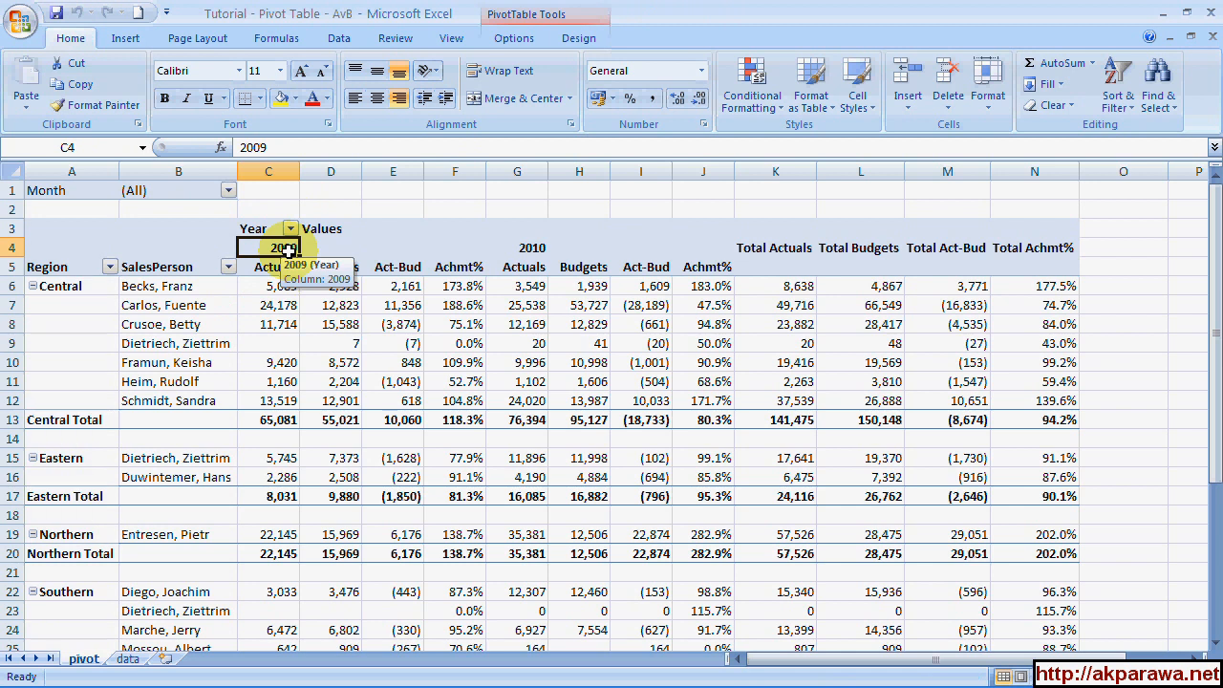
pyautogui.click(527, 248)
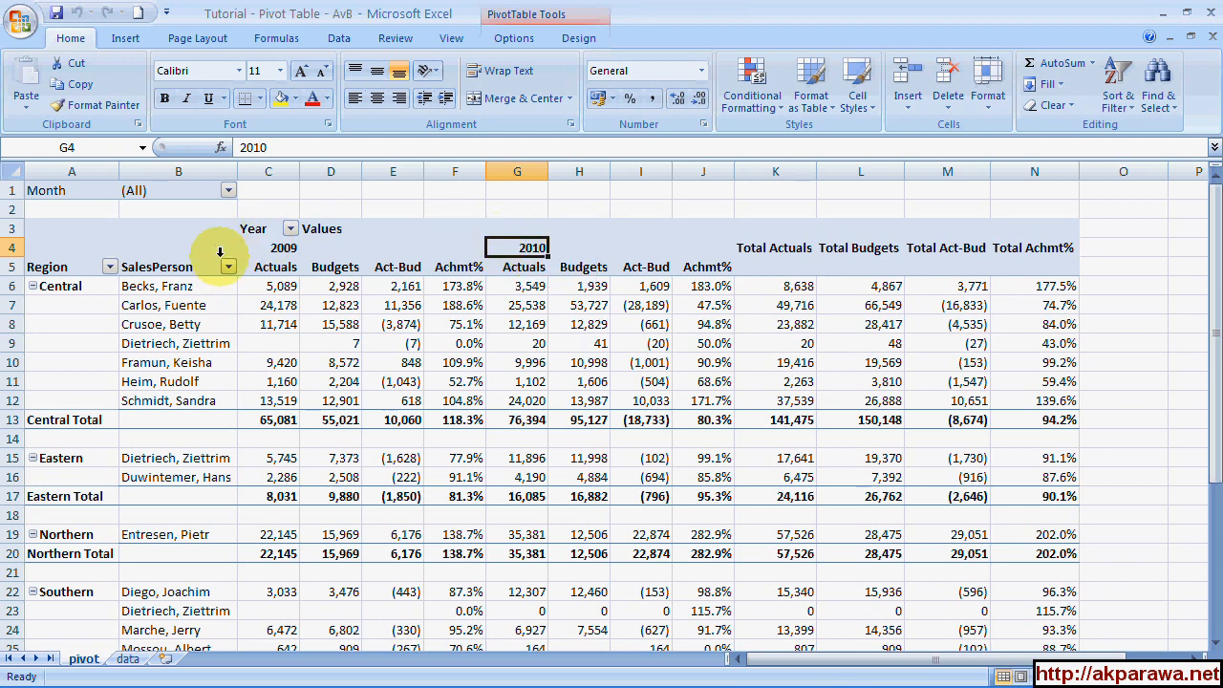
# Inspect the Month filter's choices and its multiple-item selection option without applying a filter
pyautogui.click(60, 195)
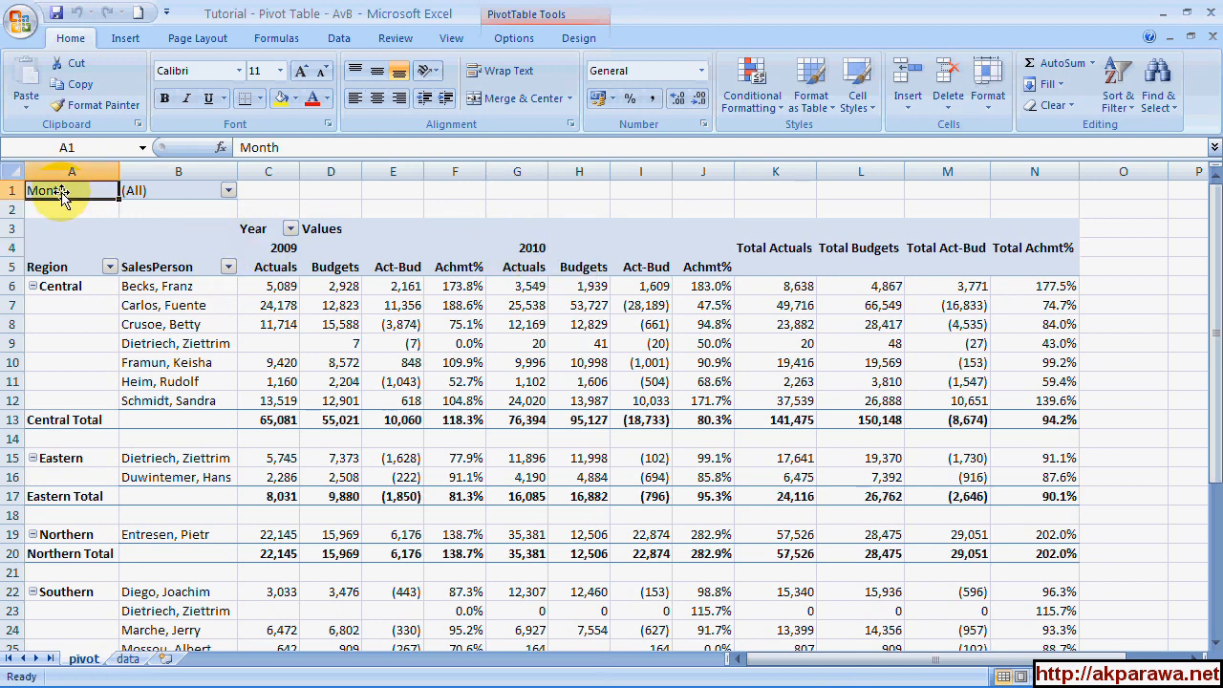
pyautogui.click(228, 192)
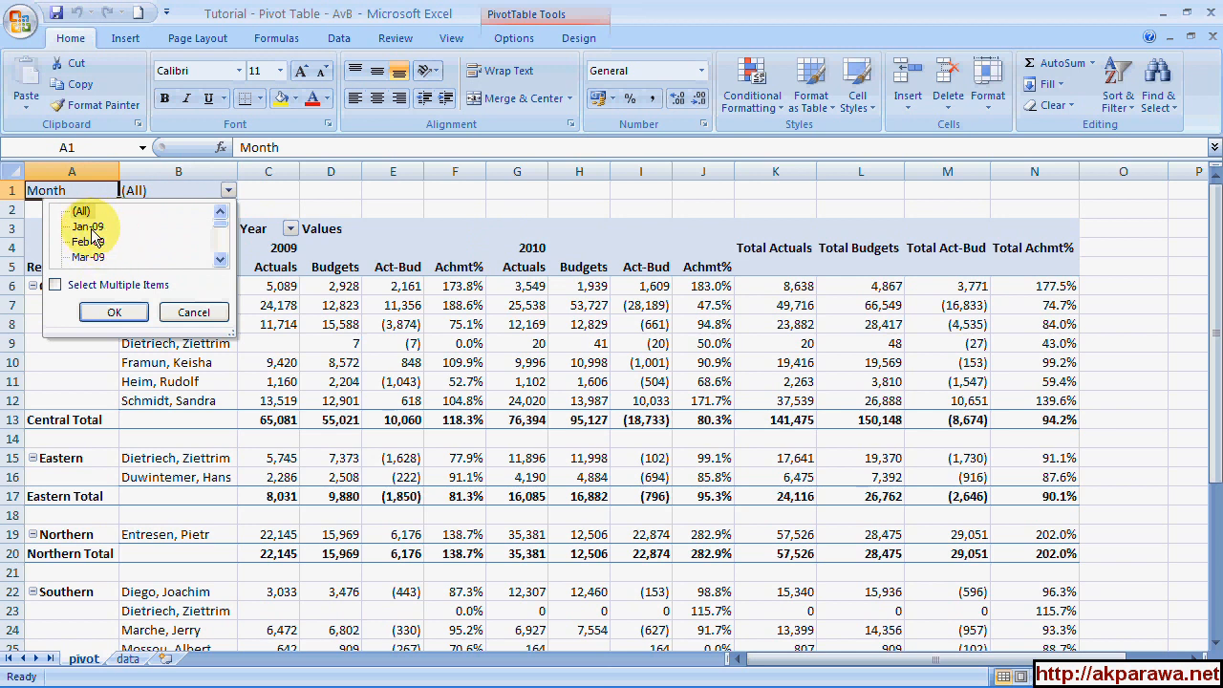
pyautogui.click(54, 285)
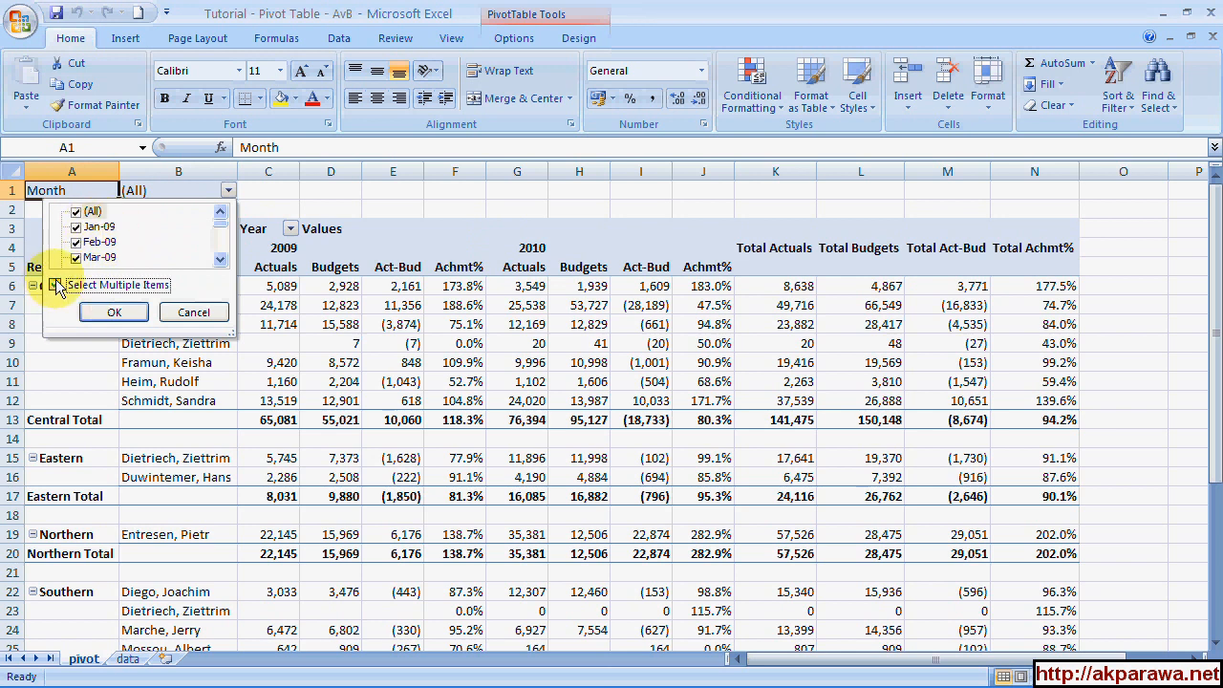
pyautogui.click(193, 312)
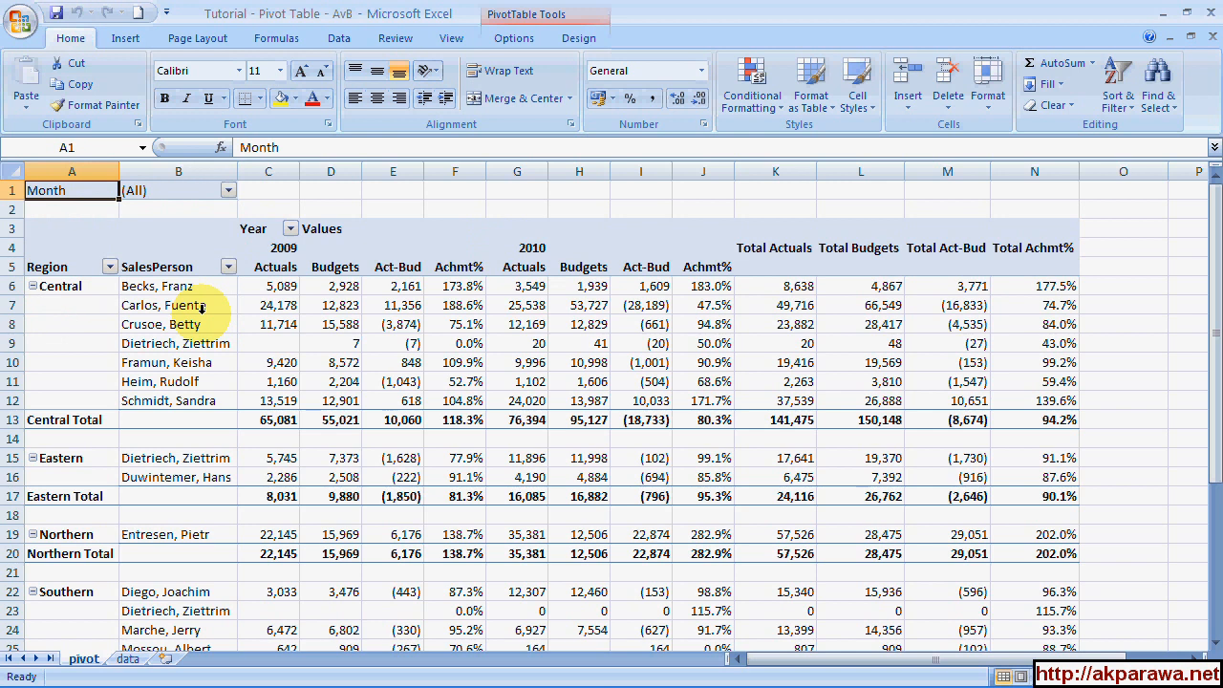
# Examine the pivot table's total columns K to N and the Grand Total row at its end
pyautogui.click(777, 170)
pyautogui.moveTo(785, 170); pyautogui.dragTo(1032, 235)
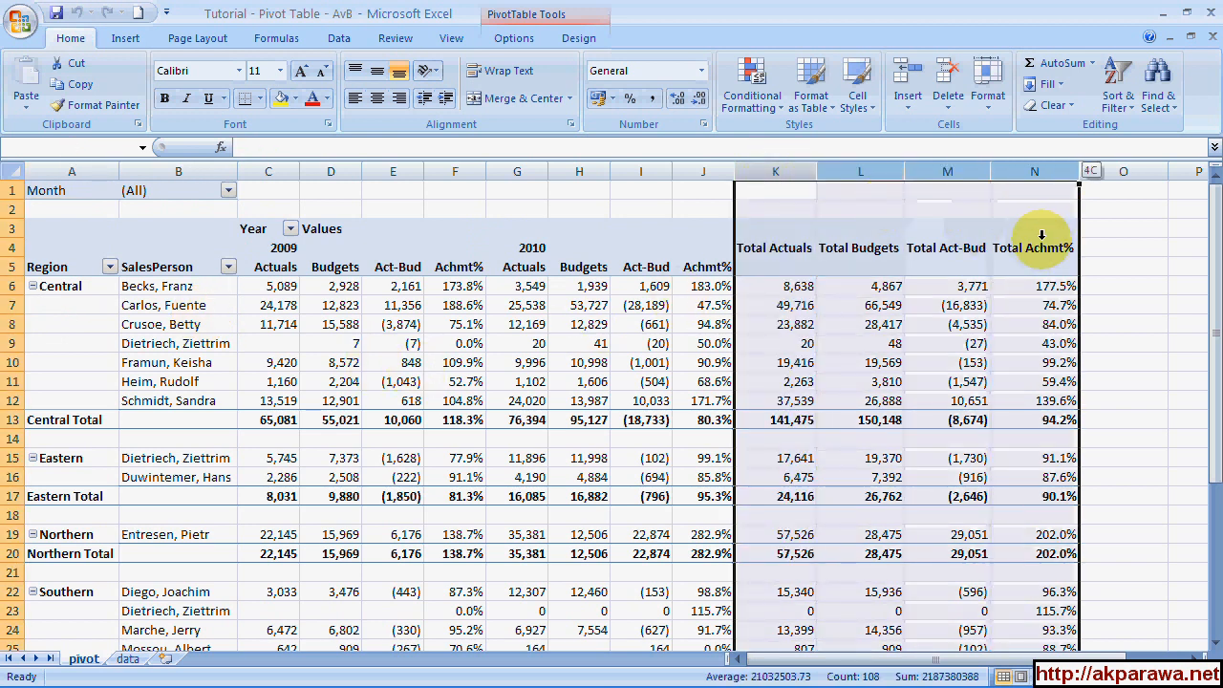
pyautogui.moveTo(1218, 397); pyautogui.dragTo(1216, 411)
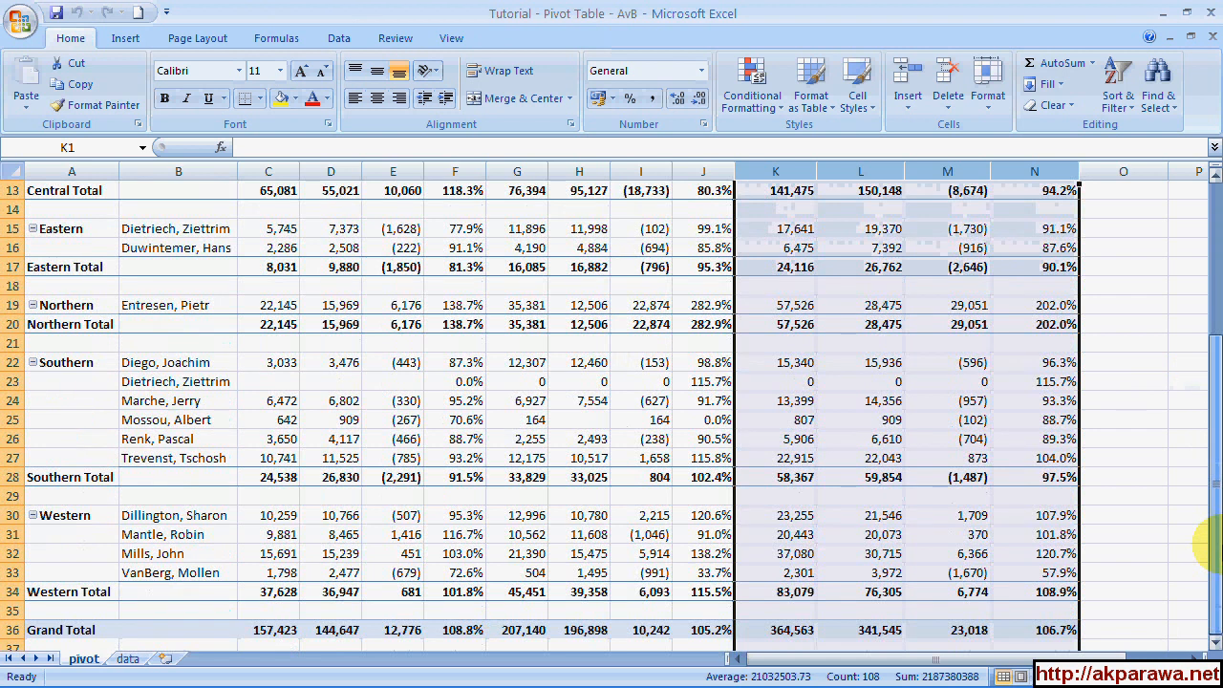
pyautogui.click(12, 630)
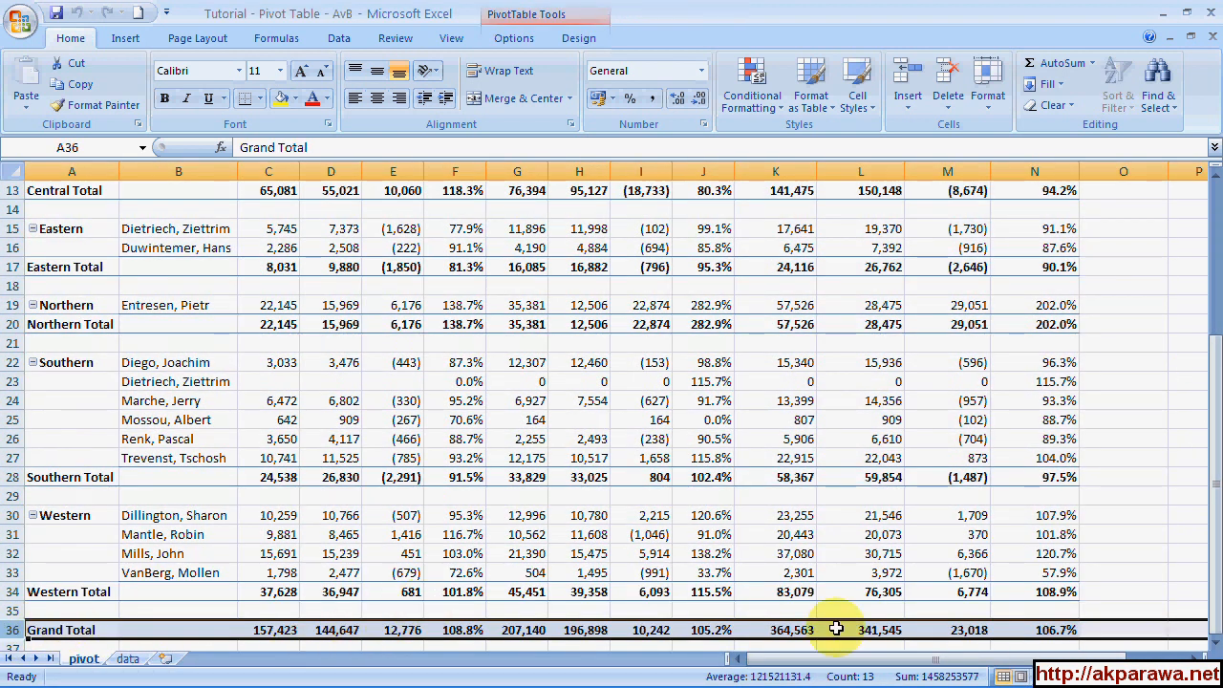
pyautogui.moveTo(1213, 552); pyautogui.dragTo(1206, 315)
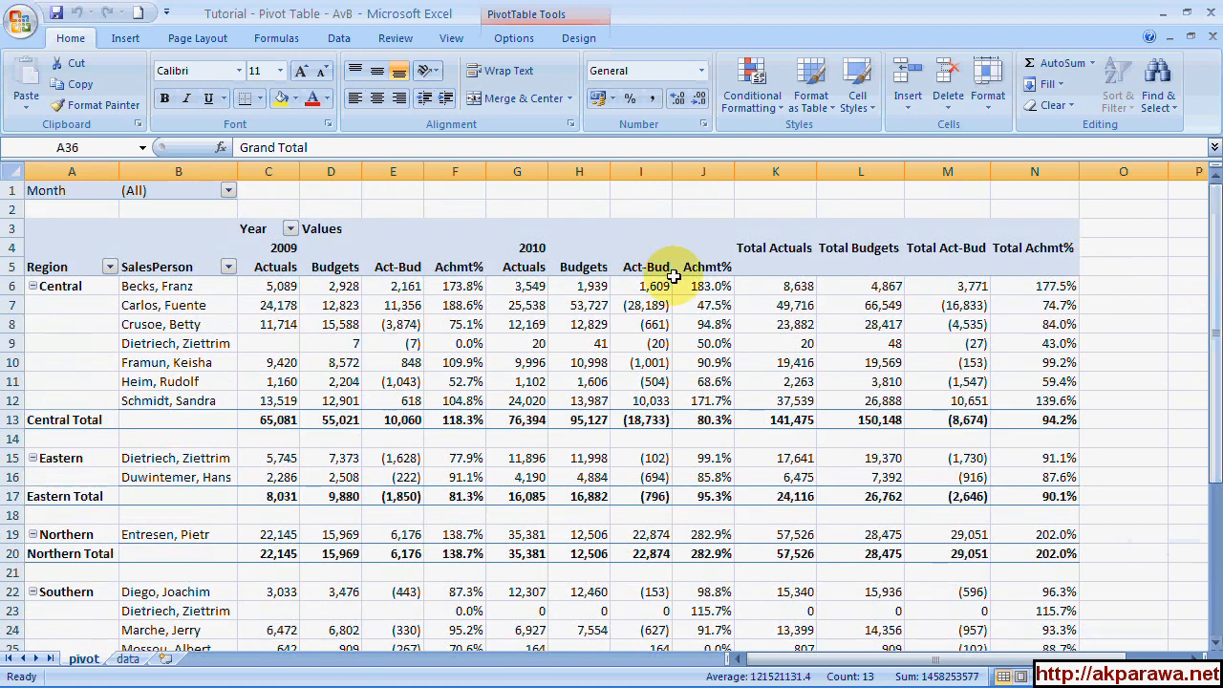
pyautogui.click(278, 451)
pyautogui.click(272, 438)
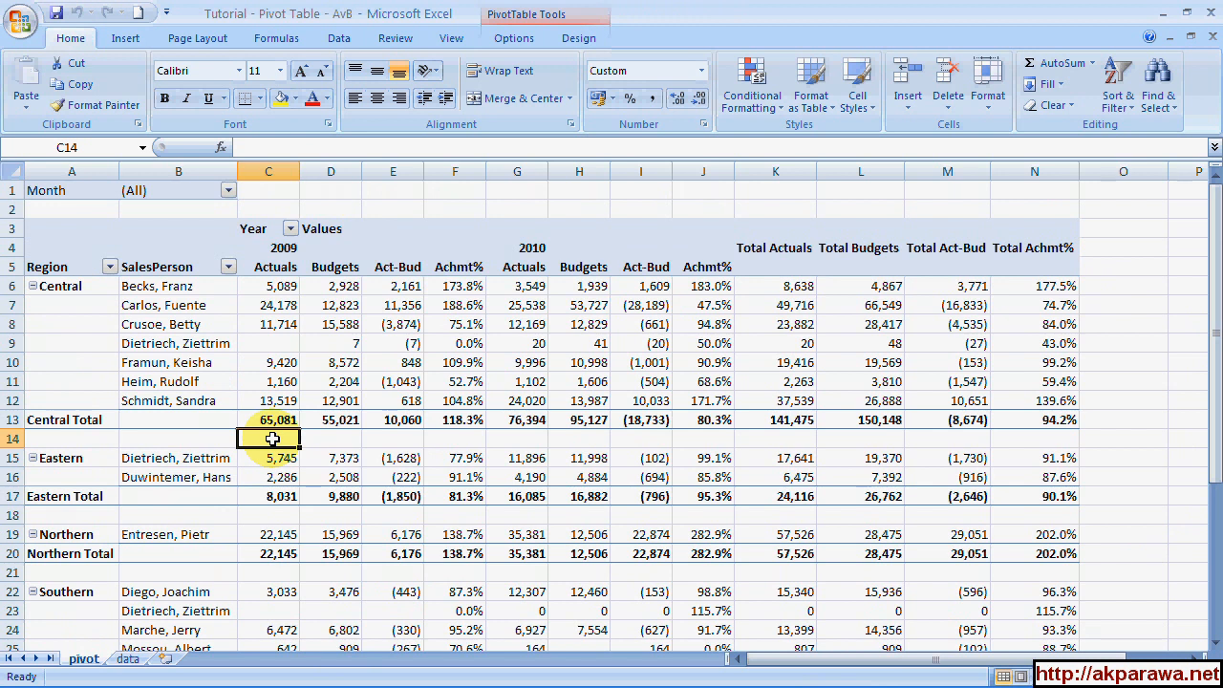
# Copy columns A to G, Region through Year, from the data sheet into a new blank workbook starting at A1
pyautogui.click(128, 659)
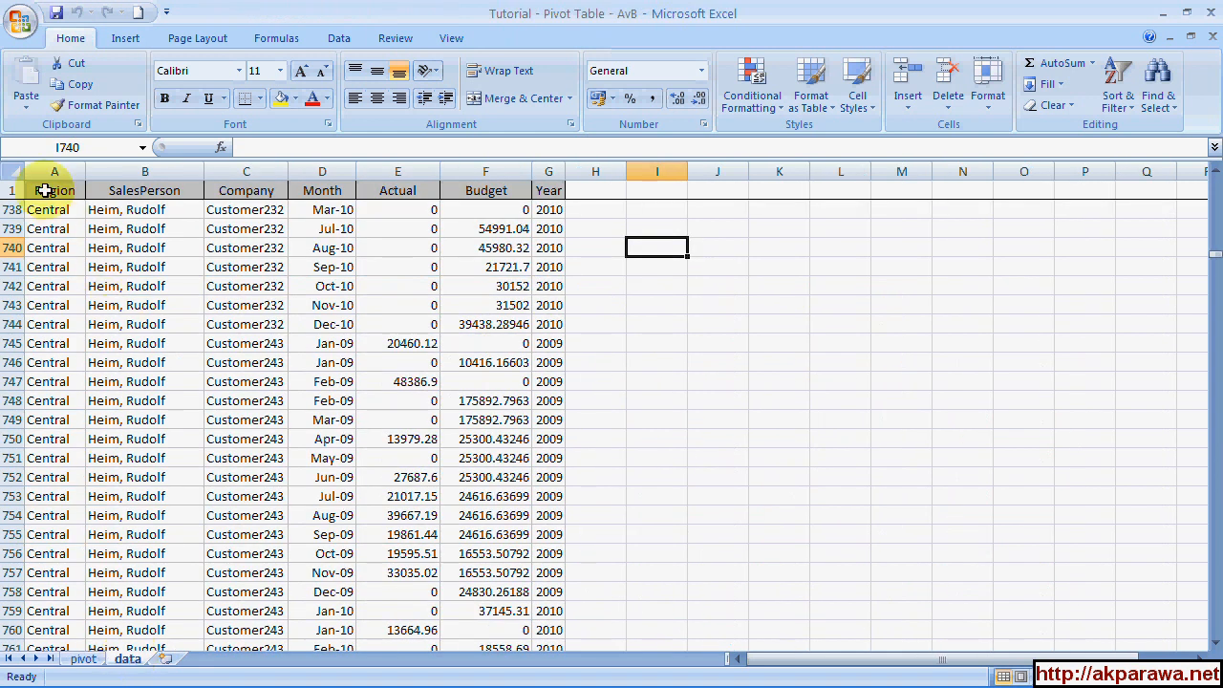
pyautogui.moveTo(47, 171); pyautogui.dragTo(537, 304)
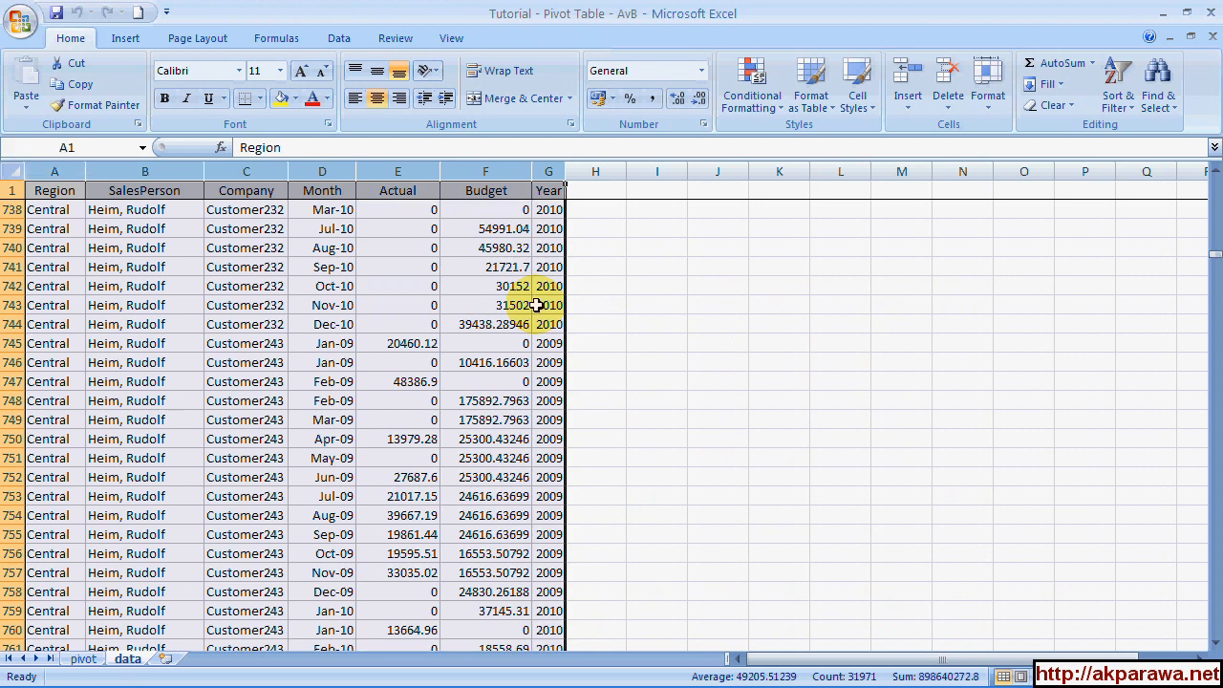
pyautogui.hotkey('ctrl', 'c')
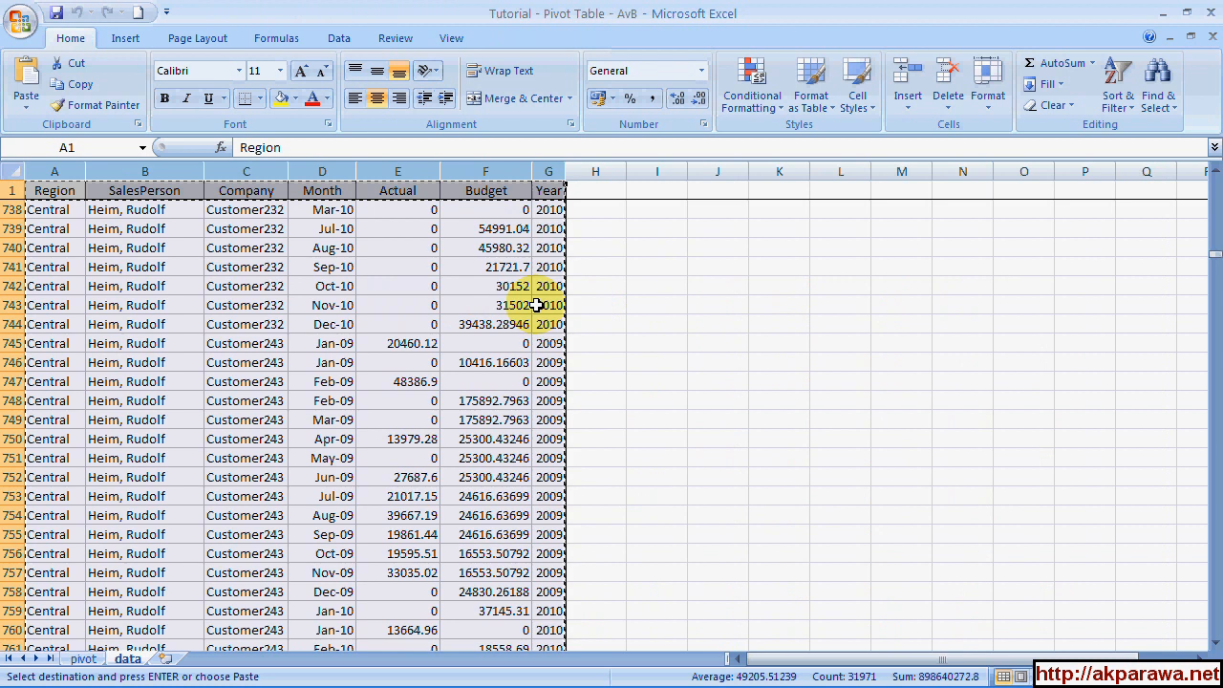
pyautogui.click(139, 19)
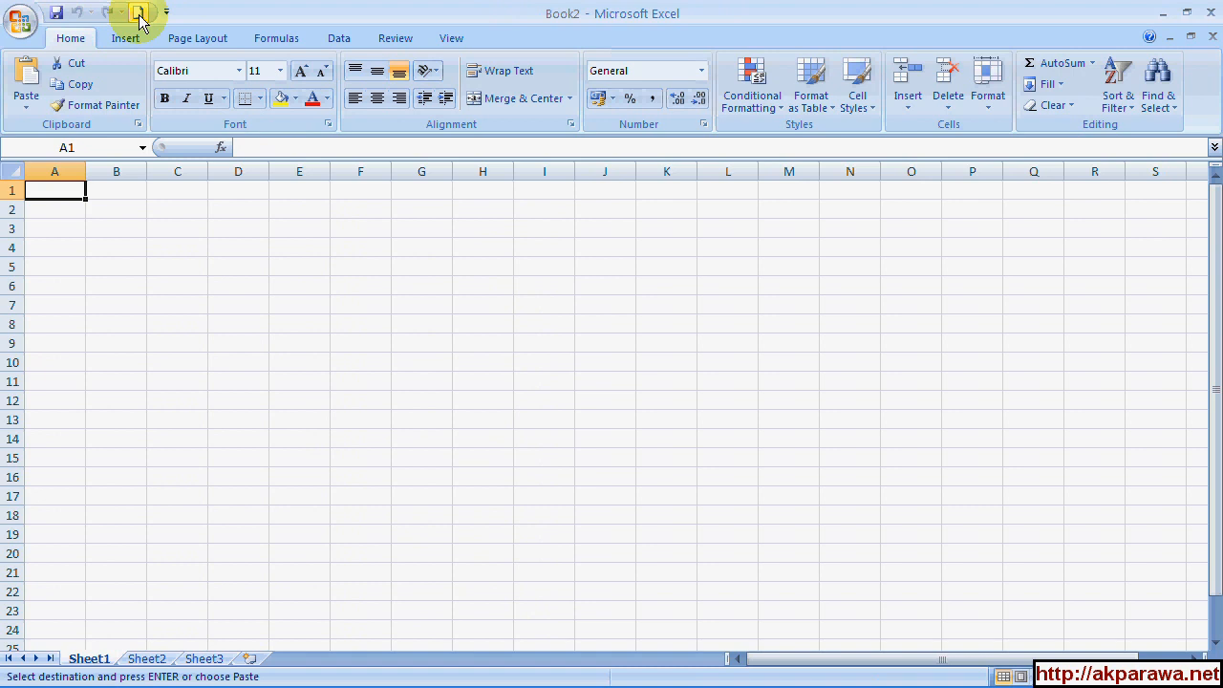
pyautogui.hotkey('ctrl', 'v')
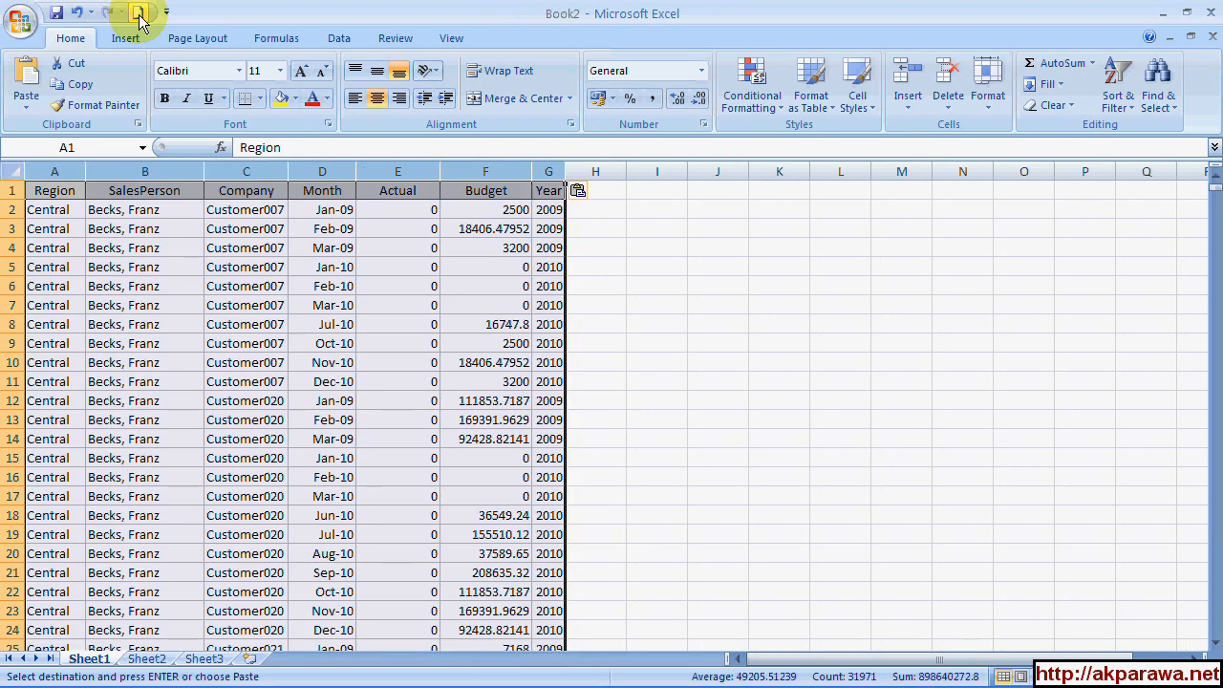
pyautogui.click(617, 194)
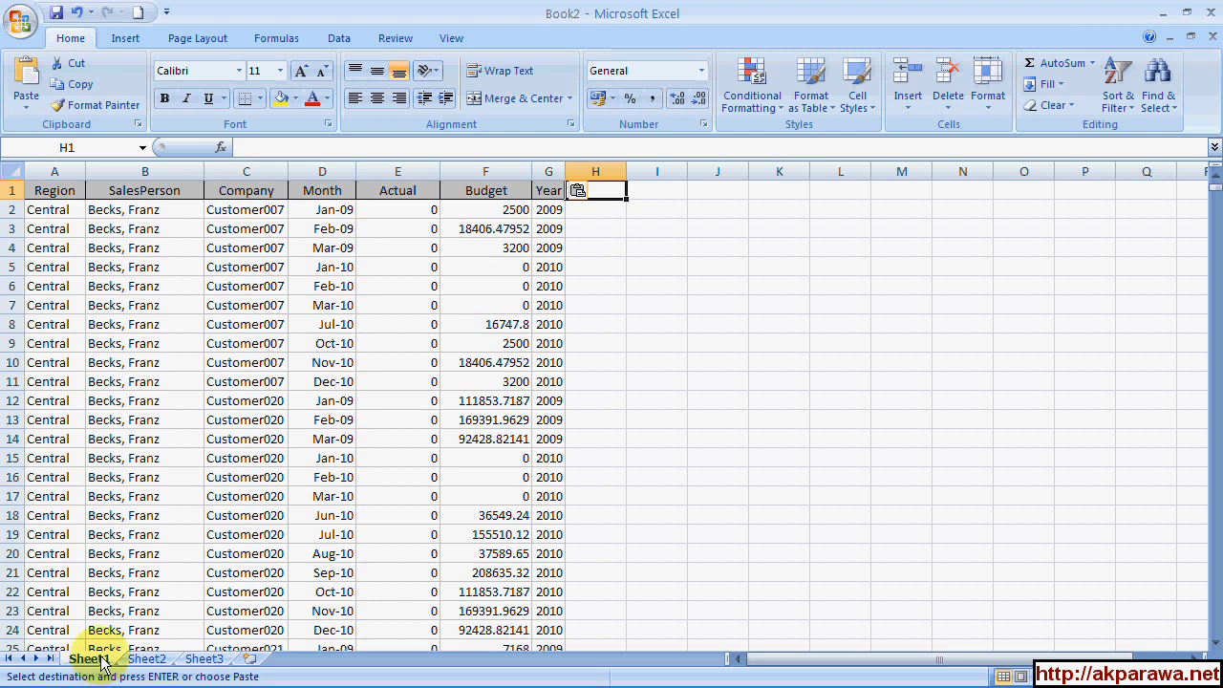
# Rename Sheet1 as data and switch to Sheet2
pyautogui.doubleClick(90, 658)
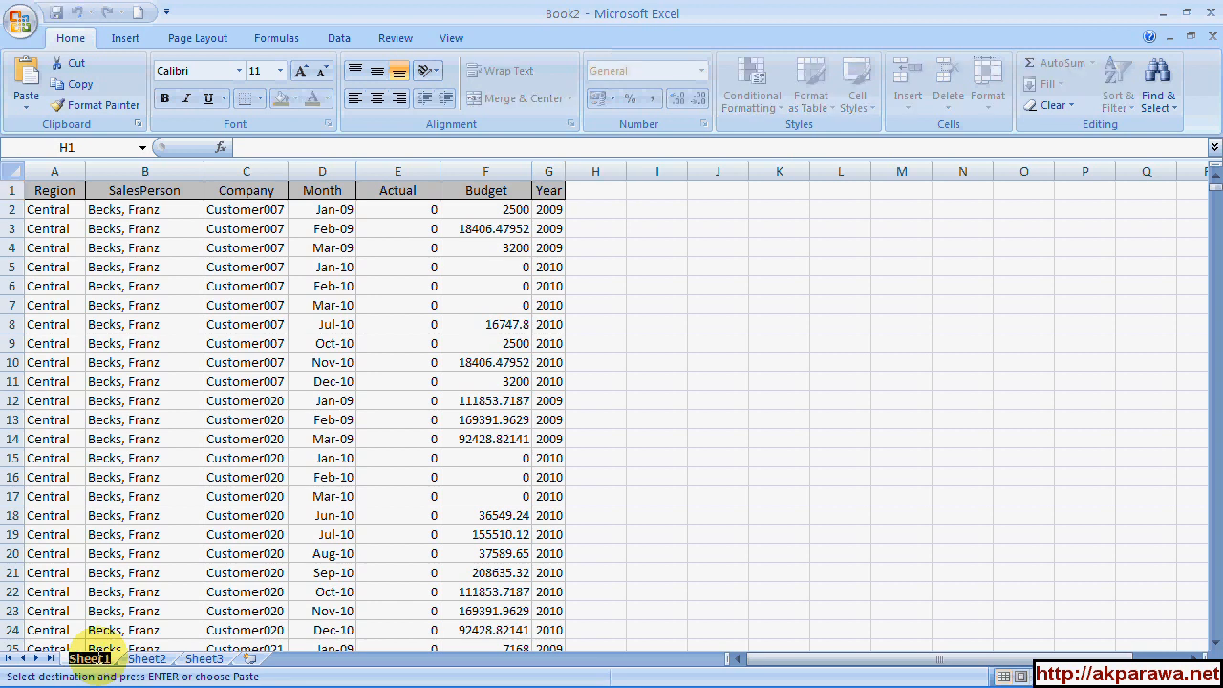
pyautogui.write('data')
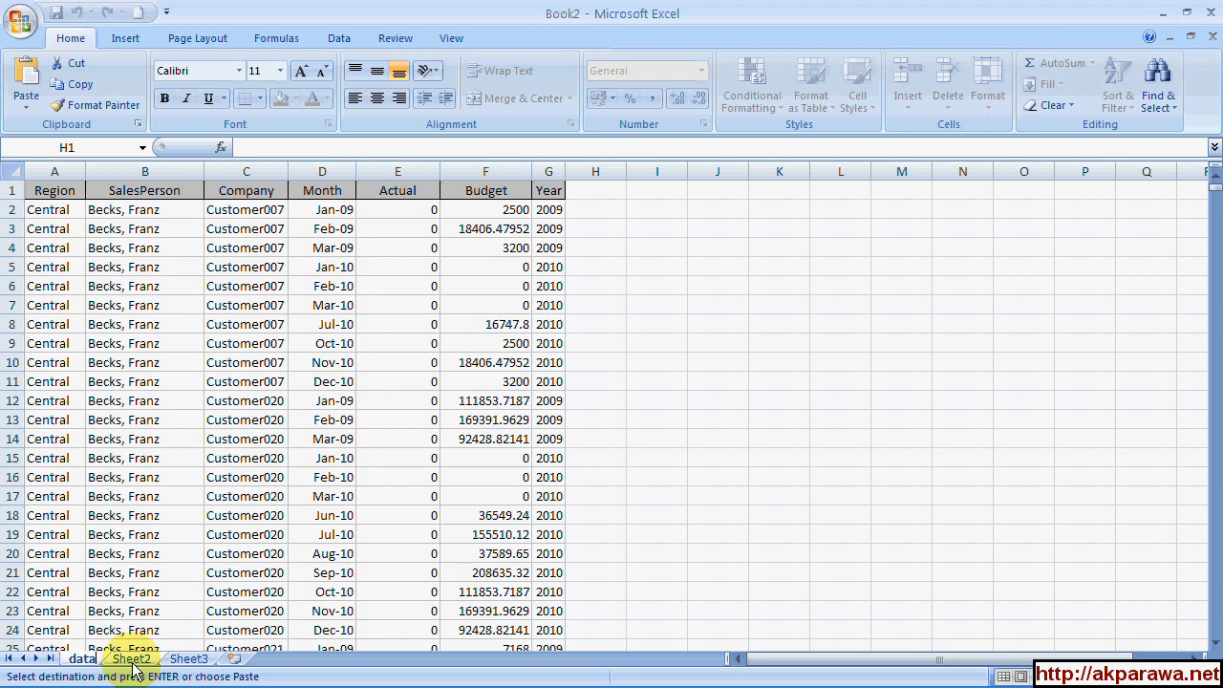
pyautogui.click(132, 659)
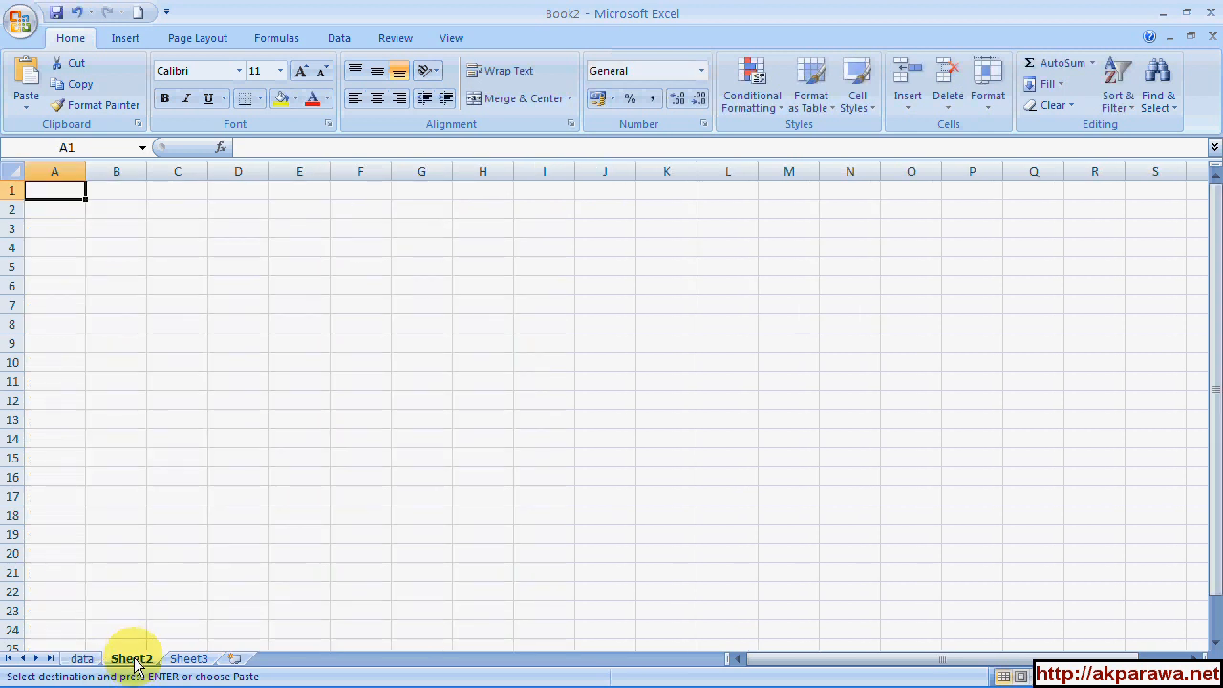
# Rename Sheet2 as pivot and move it in front of the data sheet
pyautogui.doubleClick(132, 658)
pyautogui.write('pivot')
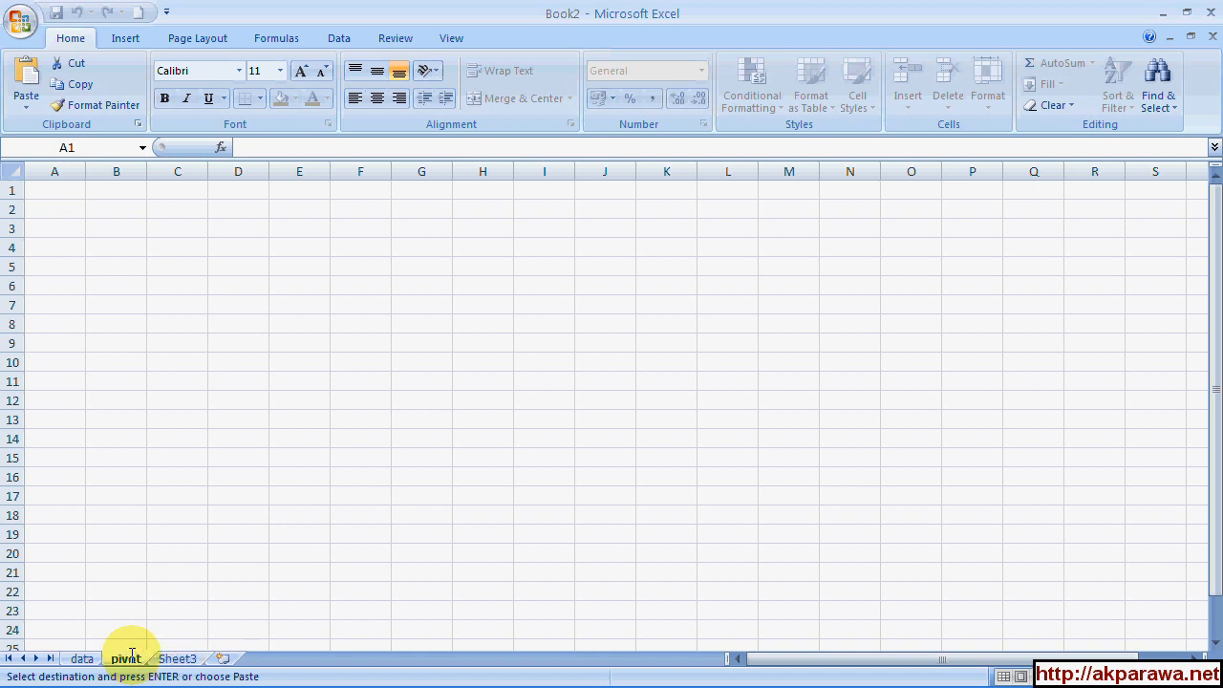
pyautogui.press('Return')
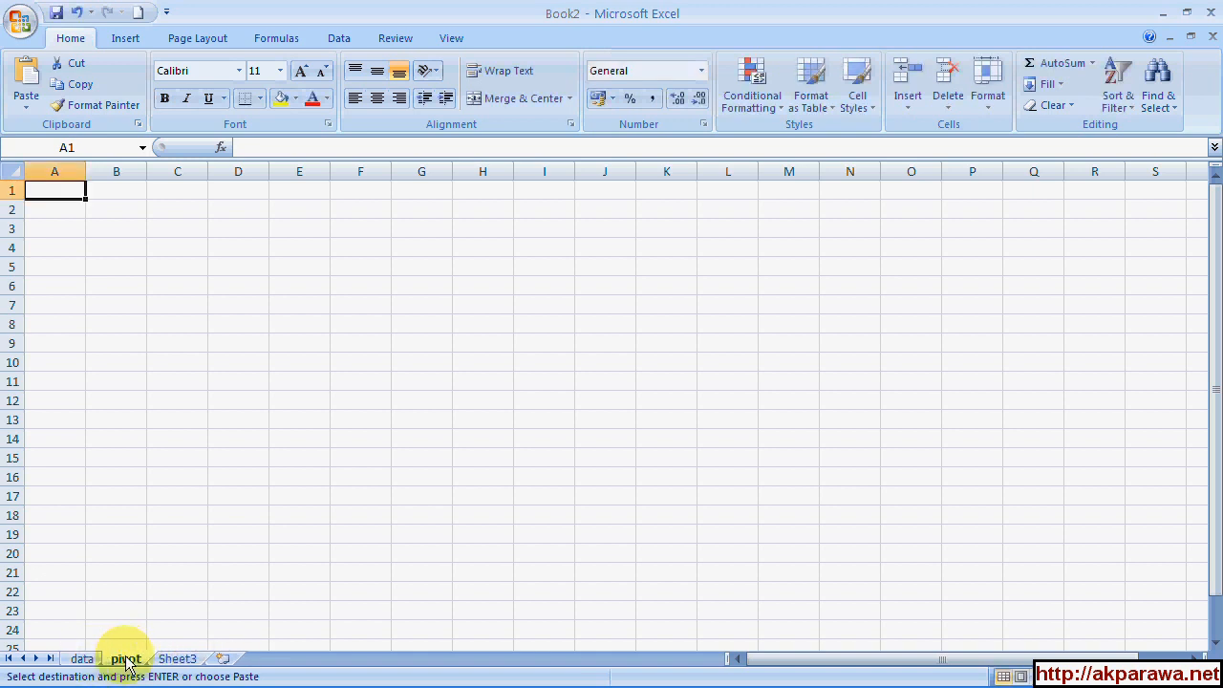
pyautogui.moveTo(125, 663); pyautogui.dragTo(84, 662)
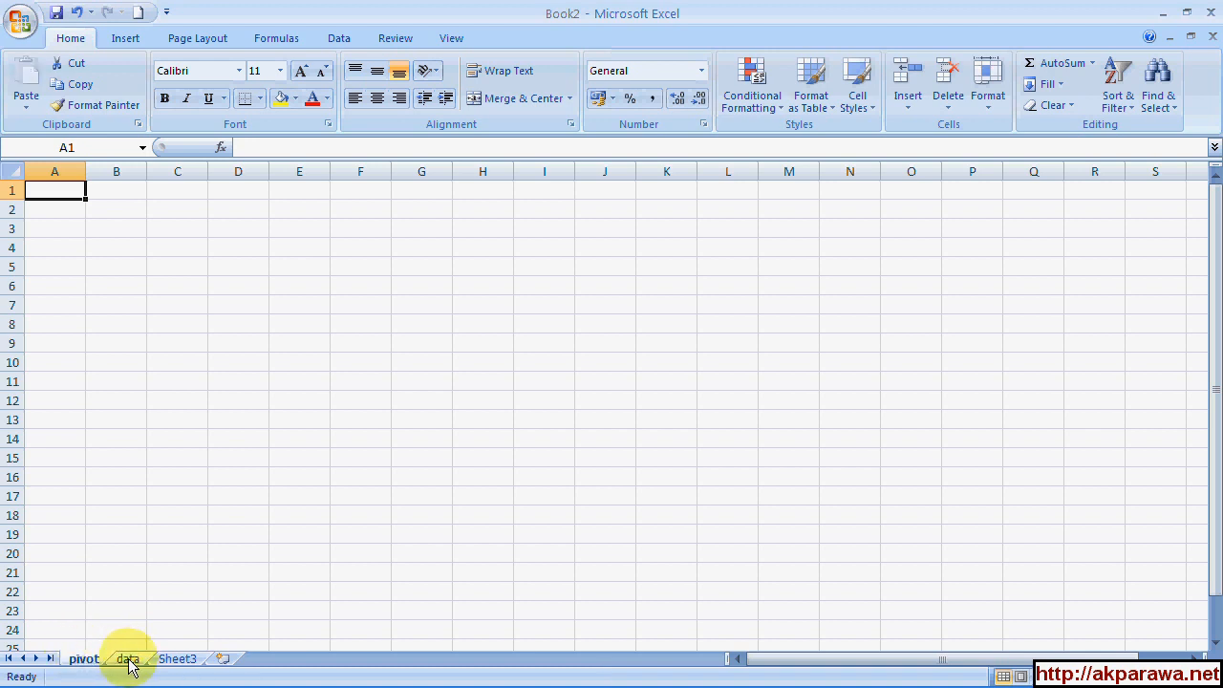
# Examine the source data on the data sheet, from the headers in columns A to G down to its last row
pyautogui.click(128, 659)
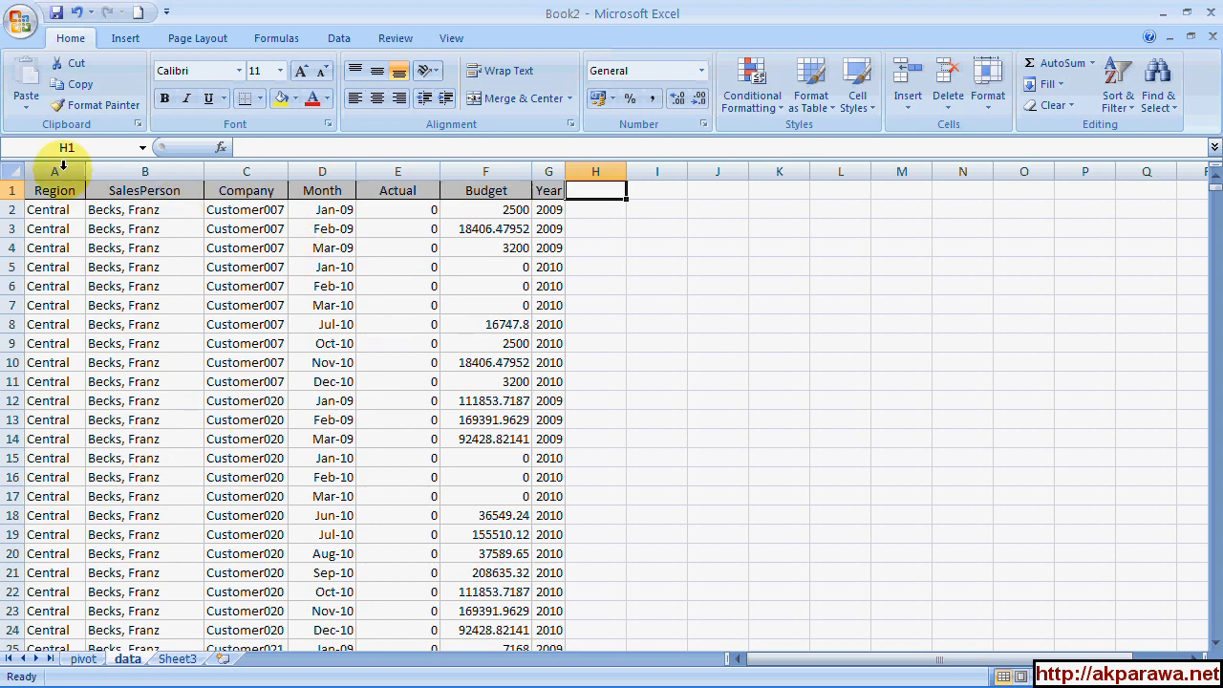
pyautogui.moveTo(63, 165); pyautogui.dragTo(537, 191)
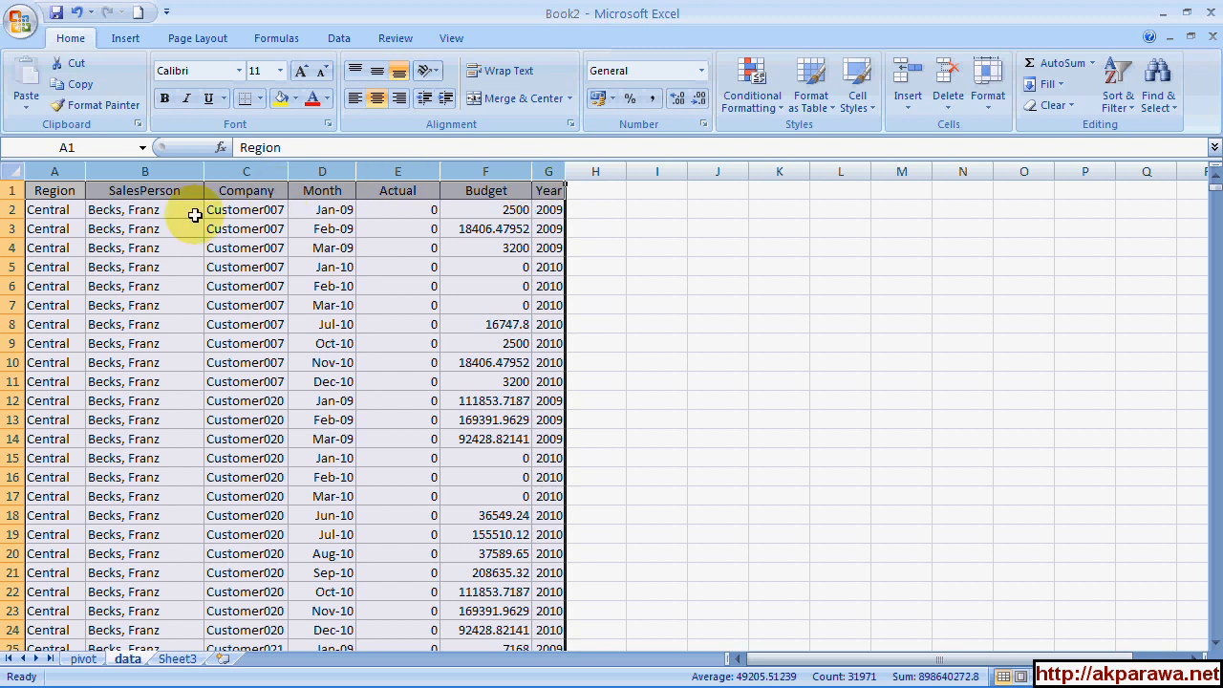
pyautogui.click(66, 191)
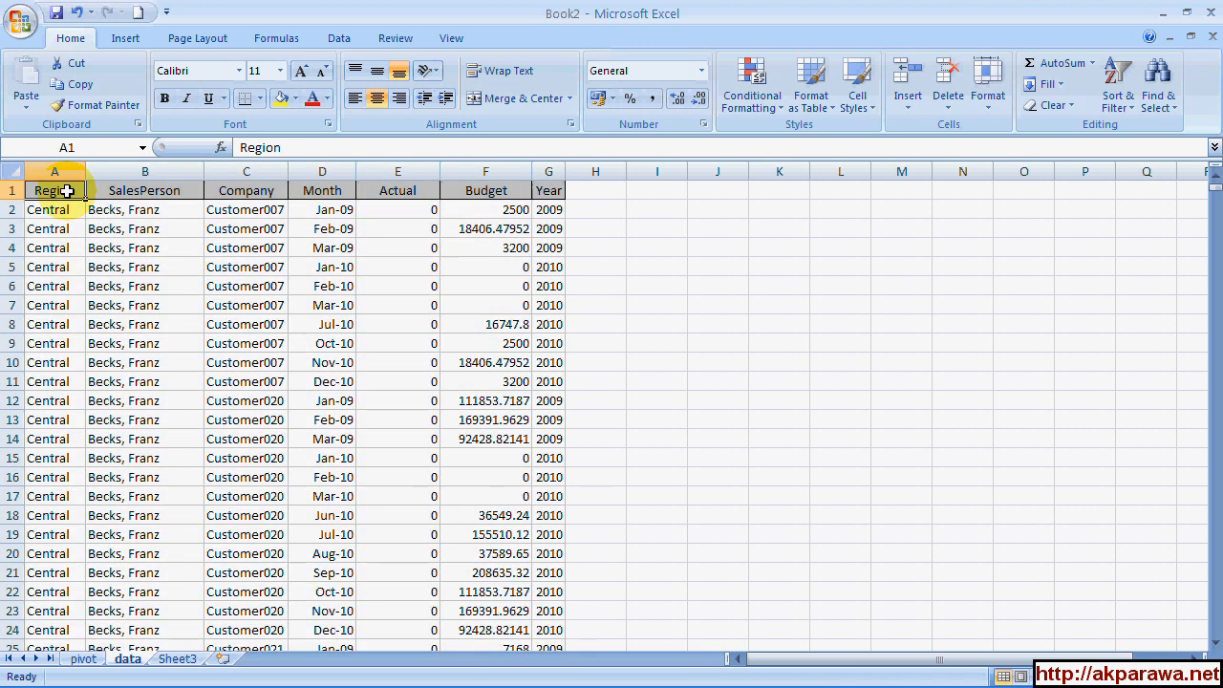
pyautogui.press('End')
pyautogui.press('Down')
pyautogui.press('Right')
pyautogui.press('Right')
pyautogui.press('Right')
pyautogui.press('Right')
pyautogui.press('Right')
pyautogui.press('Right')
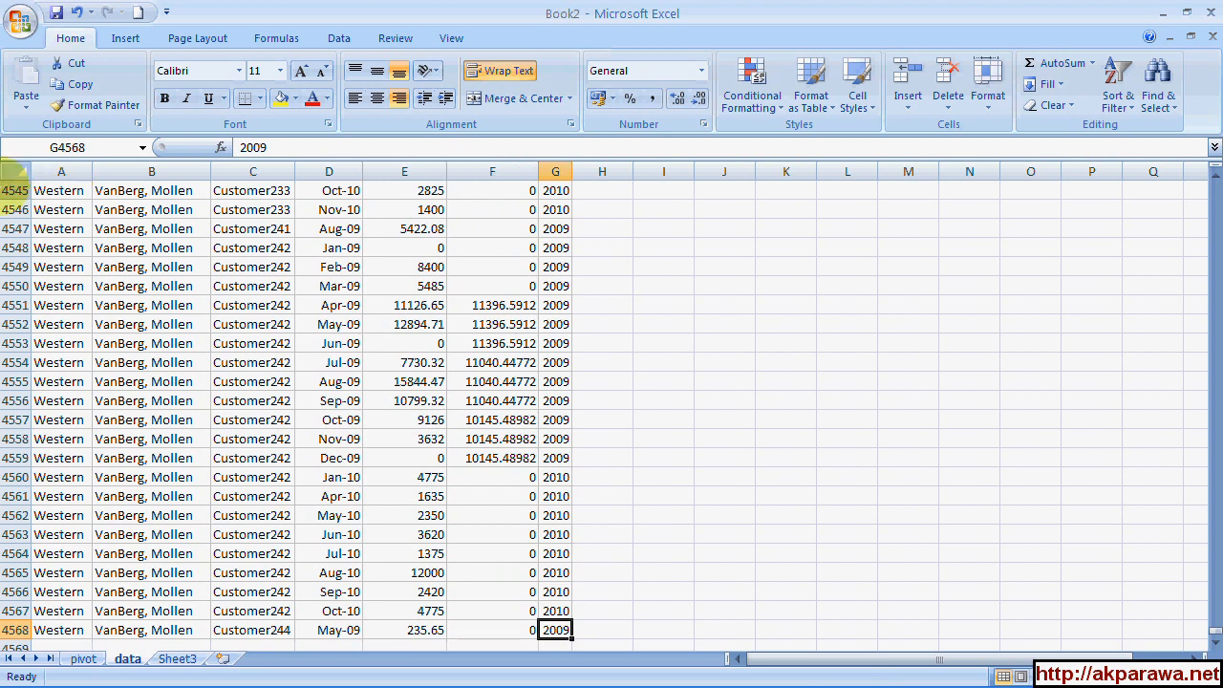
pyautogui.click(8, 630)
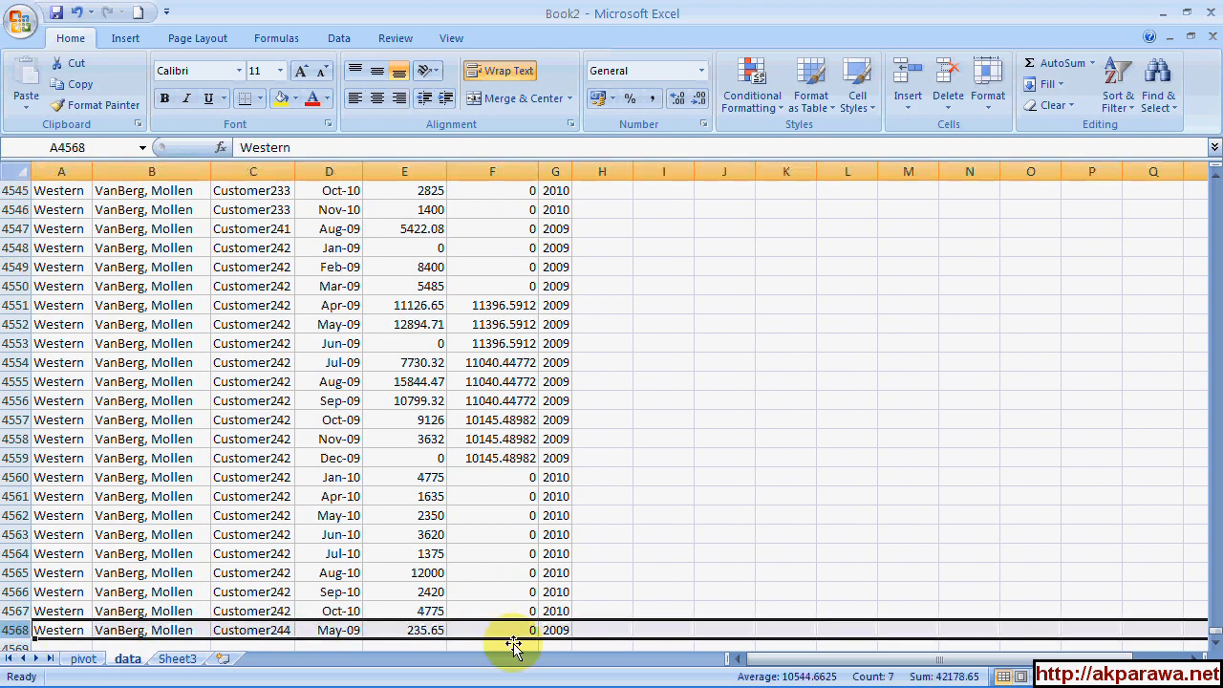
pyautogui.click(552, 629)
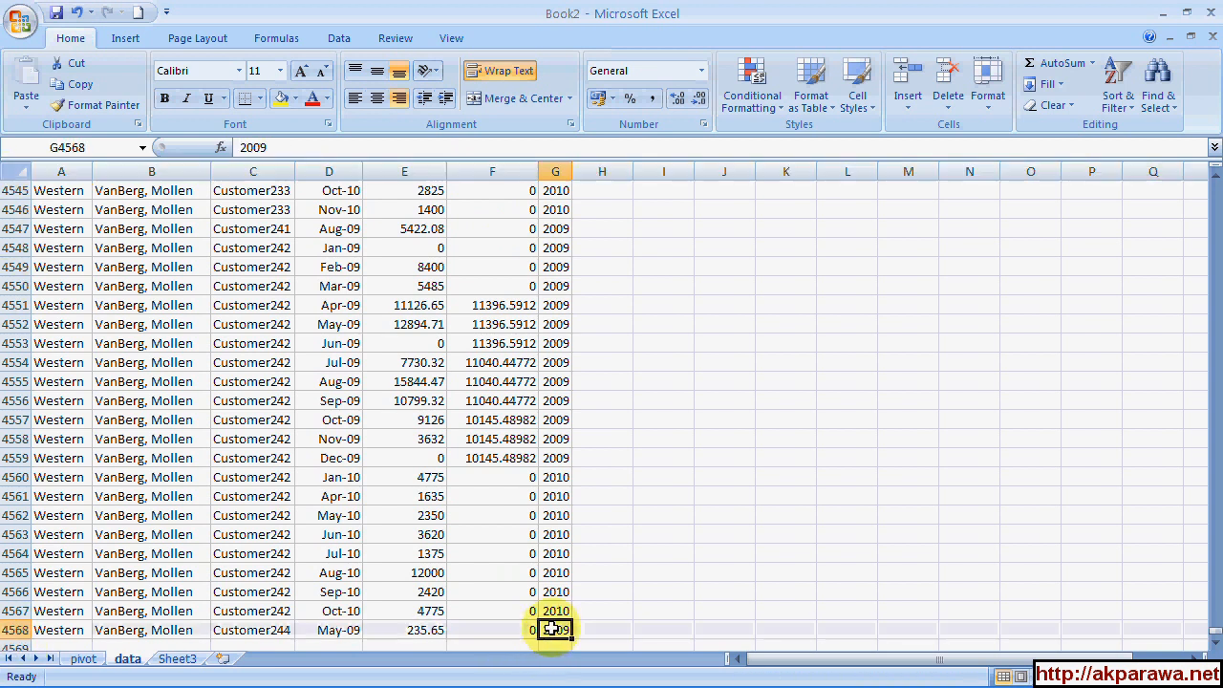
# Return to the top of the data and select cell A2, the first Region entry below the header
pyautogui.press('End')
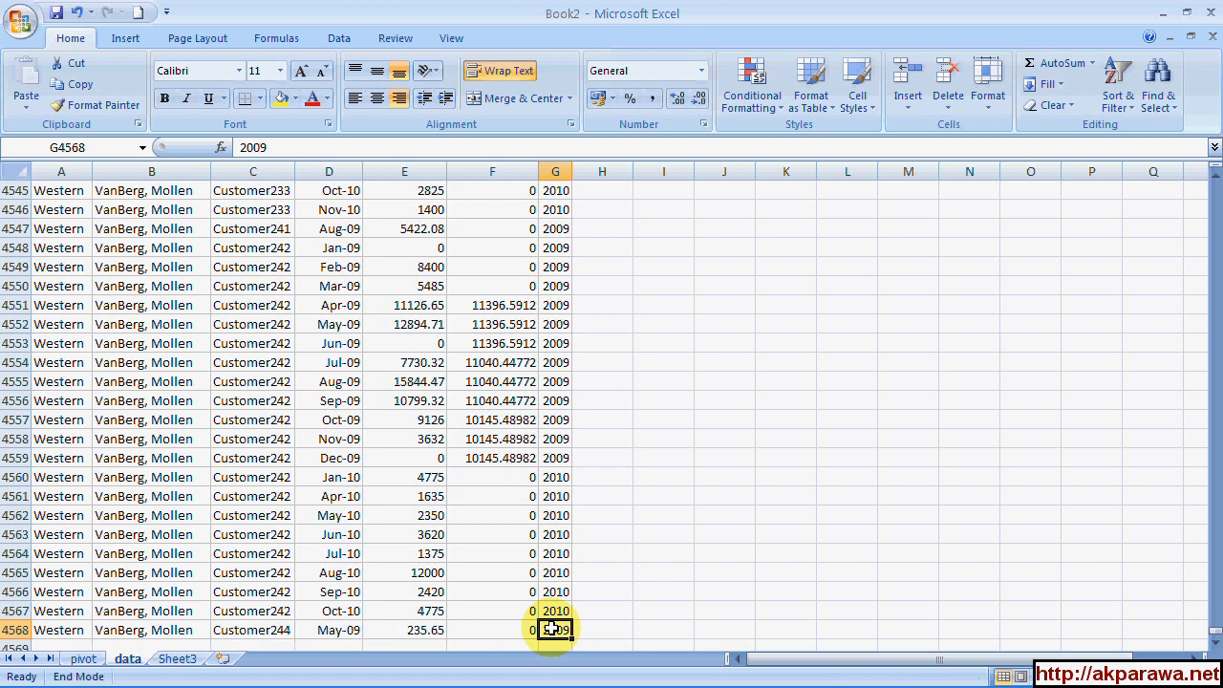
pyautogui.press('Up')
pyautogui.press('Left')
pyautogui.press('Left')
pyautogui.press('Left')
pyautogui.press('Left')
pyautogui.press('Left')
pyautogui.press('Left')
pyautogui.press('Down')
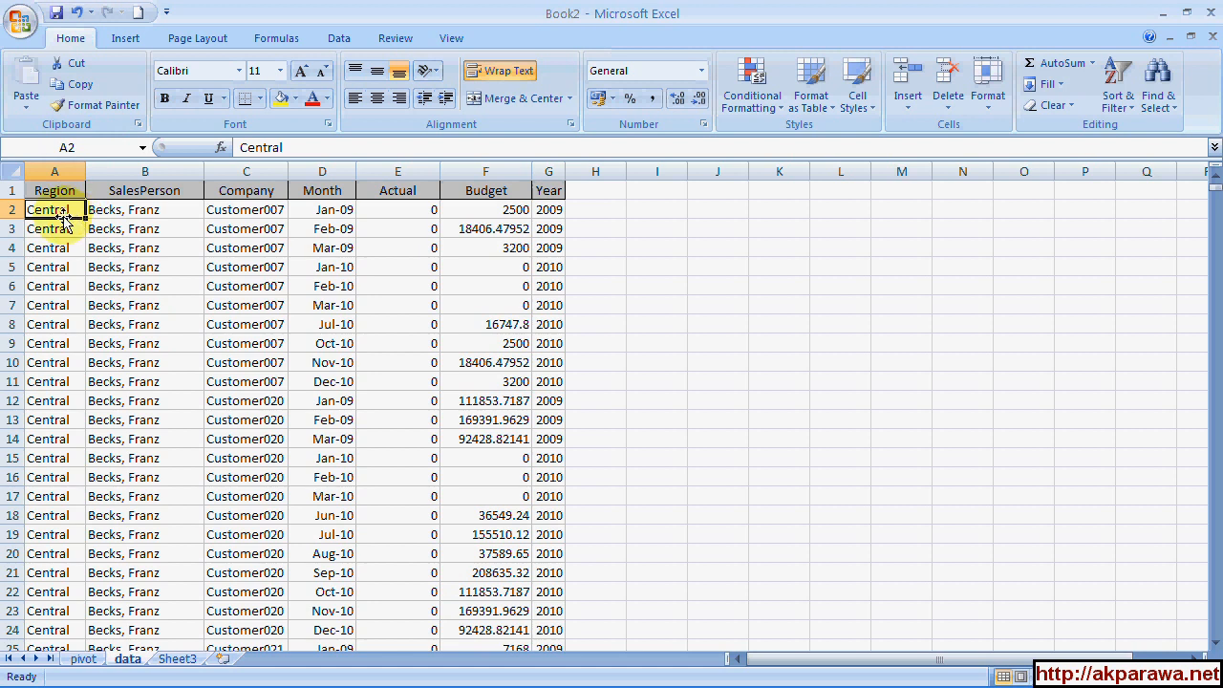
# Insert a PivotTable from data!$A$1:$G$4568, placed on the existing pivot worksheet at cell A1
pyautogui.click(136, 43)
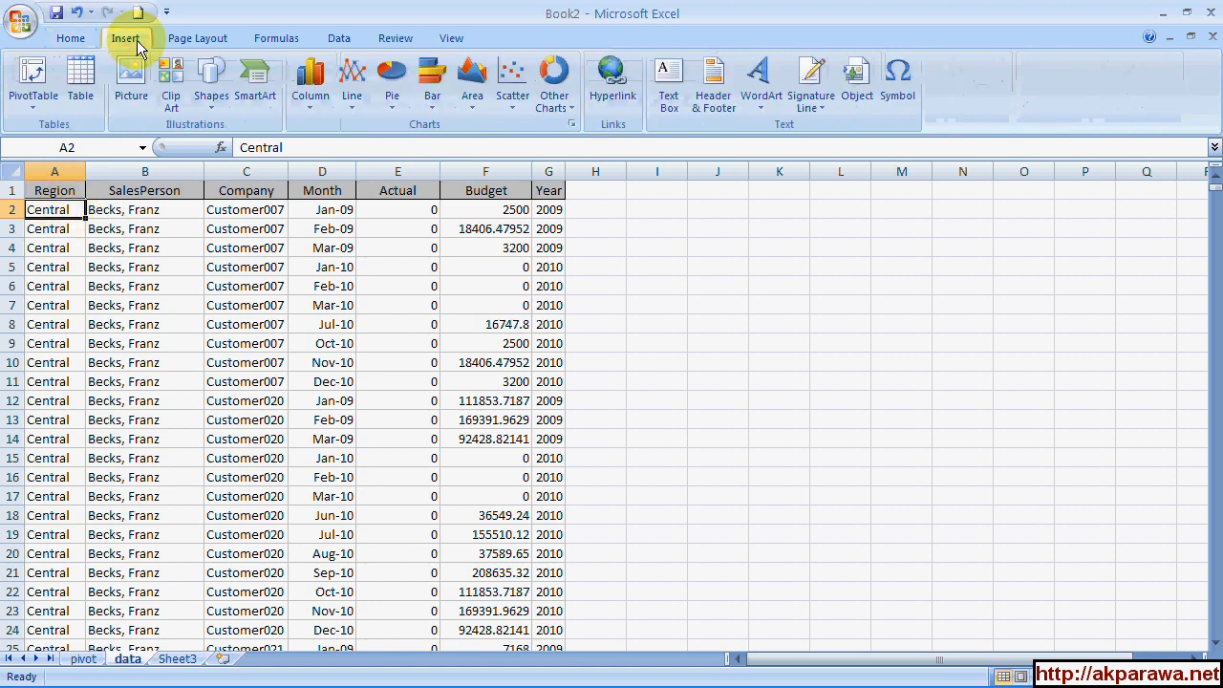
pyautogui.click(41, 74)
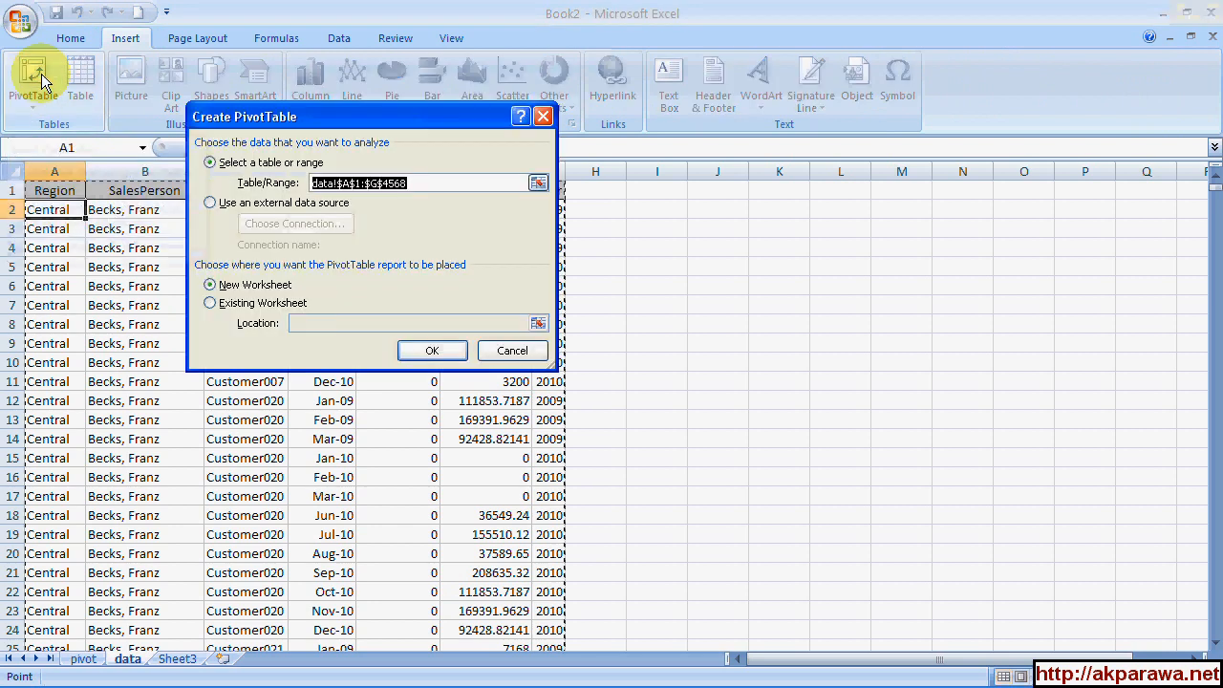
pyautogui.click(430, 182)
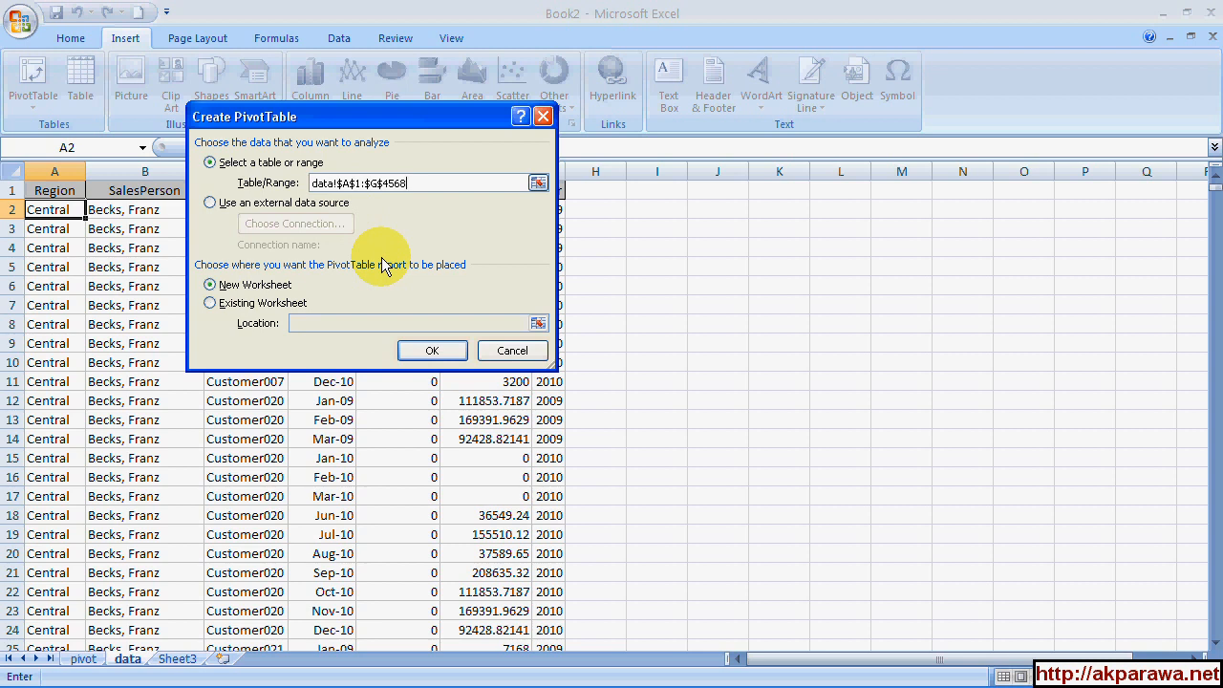
pyautogui.click(211, 303)
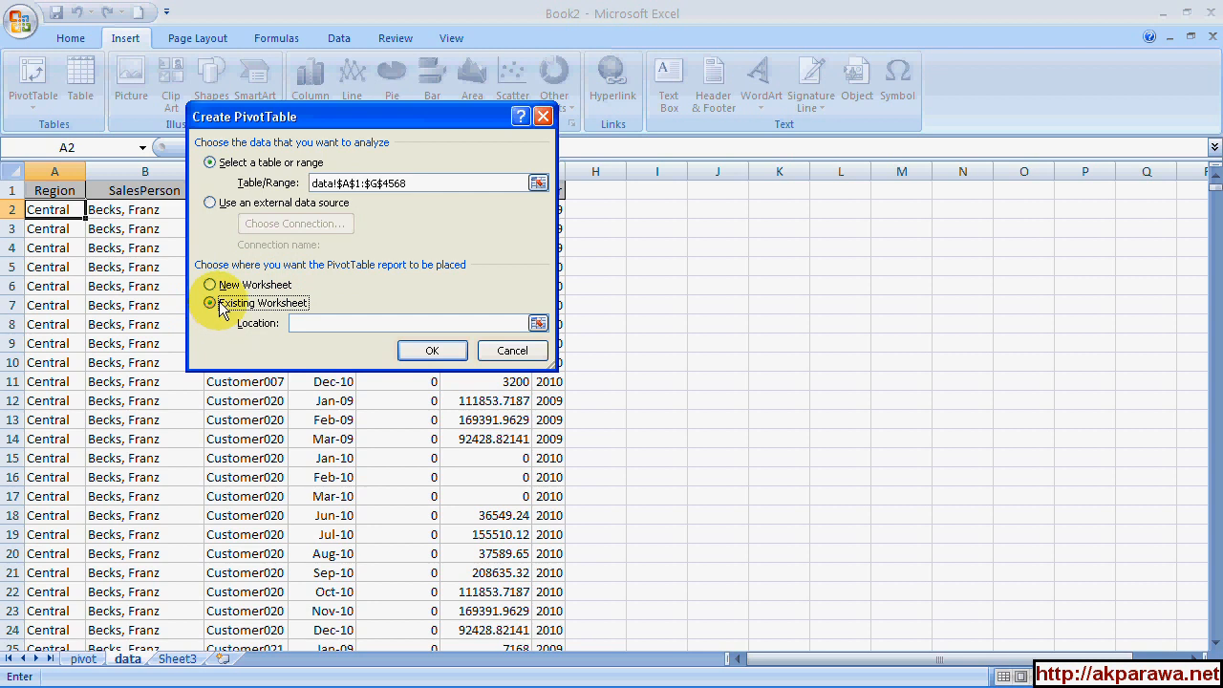
pyautogui.click(538, 324)
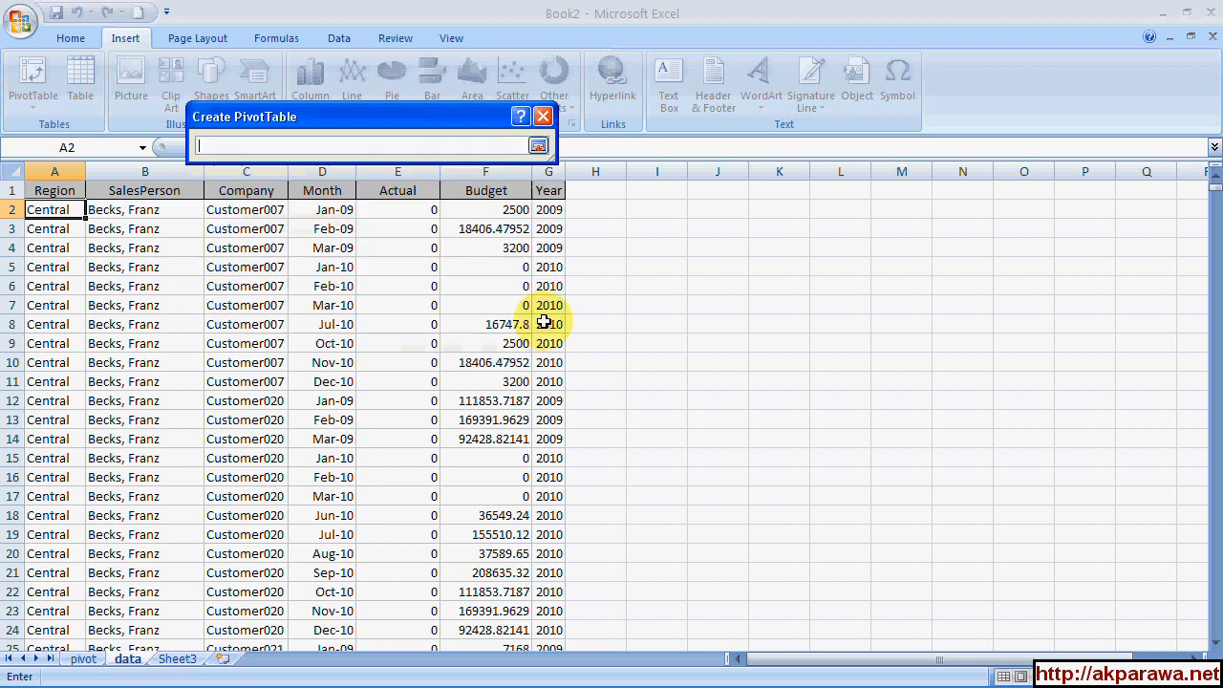
pyautogui.click(84, 659)
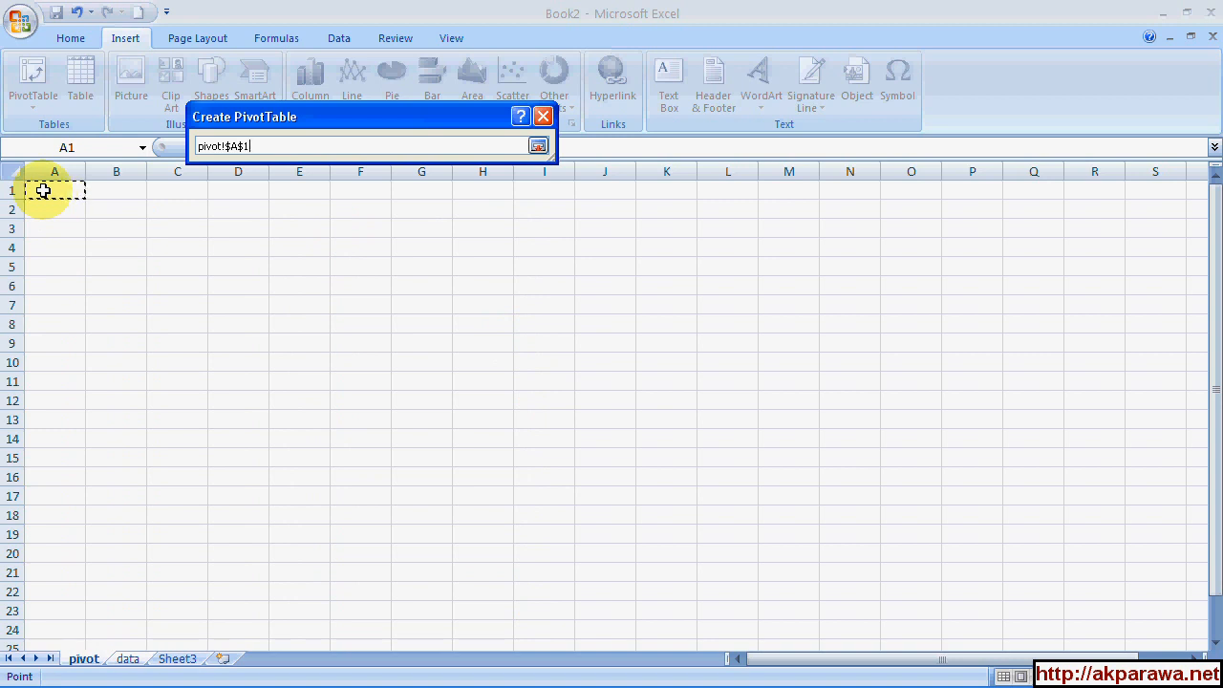
pyautogui.press('Return')
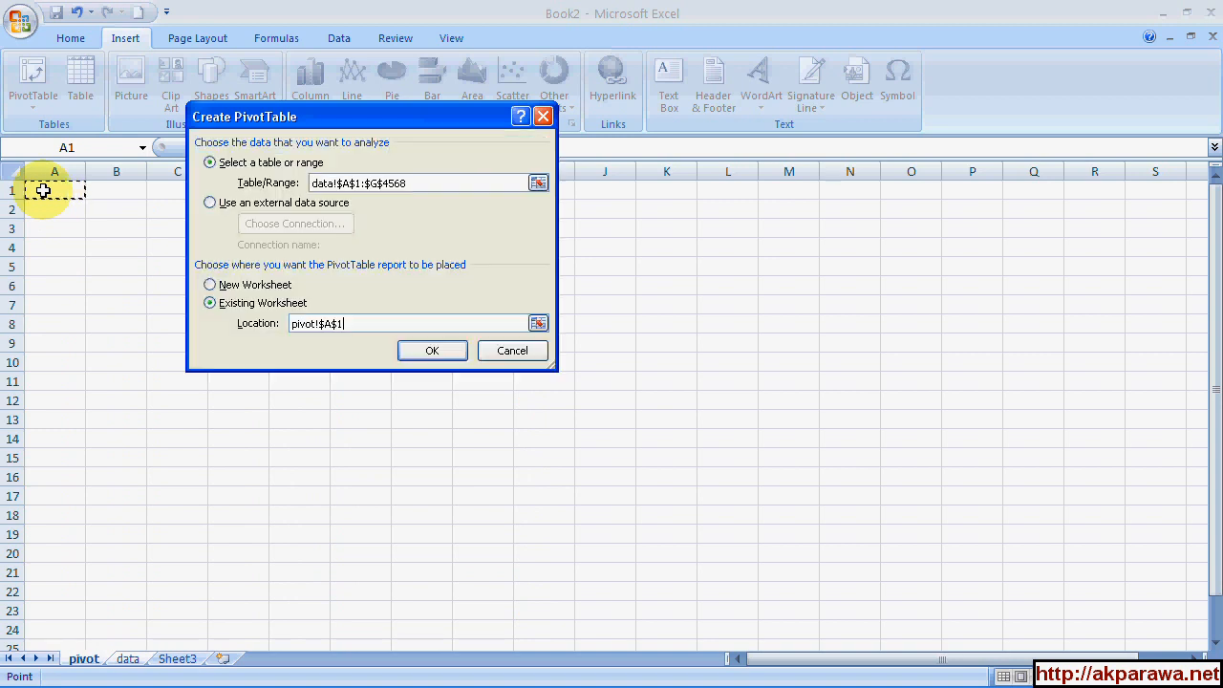
pyautogui.click(430, 355)
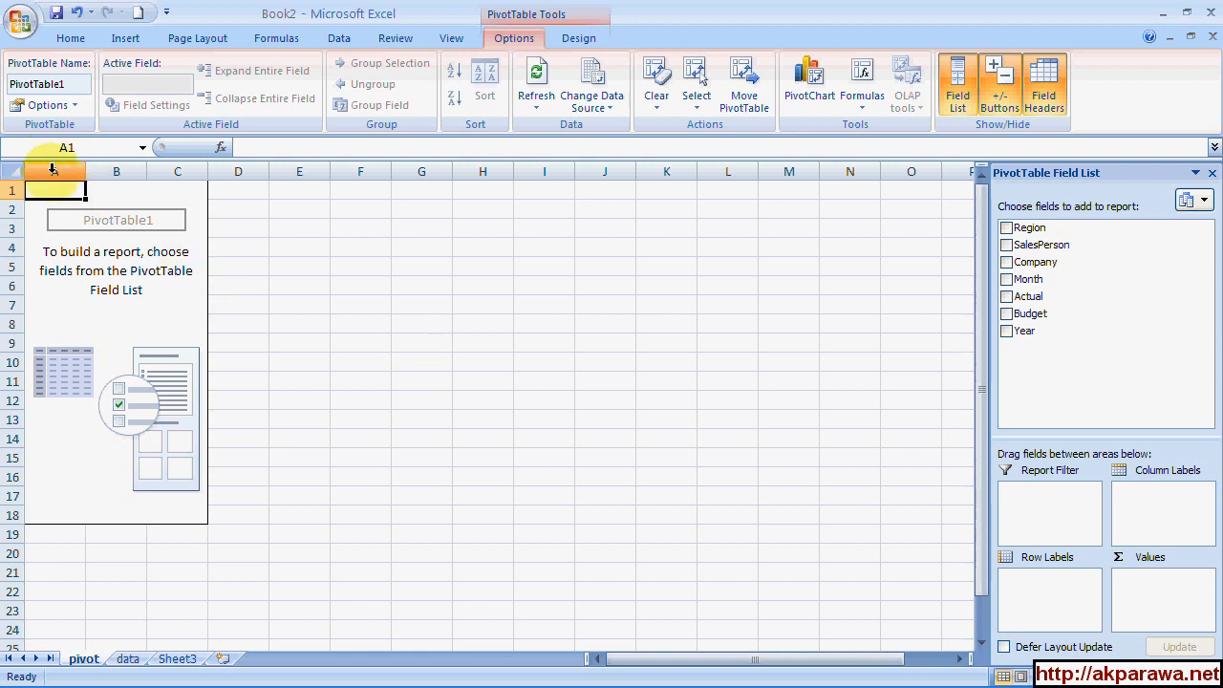
# Add Region to the pivot table's row labels on the pivot sheet, with SalesPerson nested beneath it
pyautogui.moveTo(54, 169); pyautogui.dragTo(196, 187)
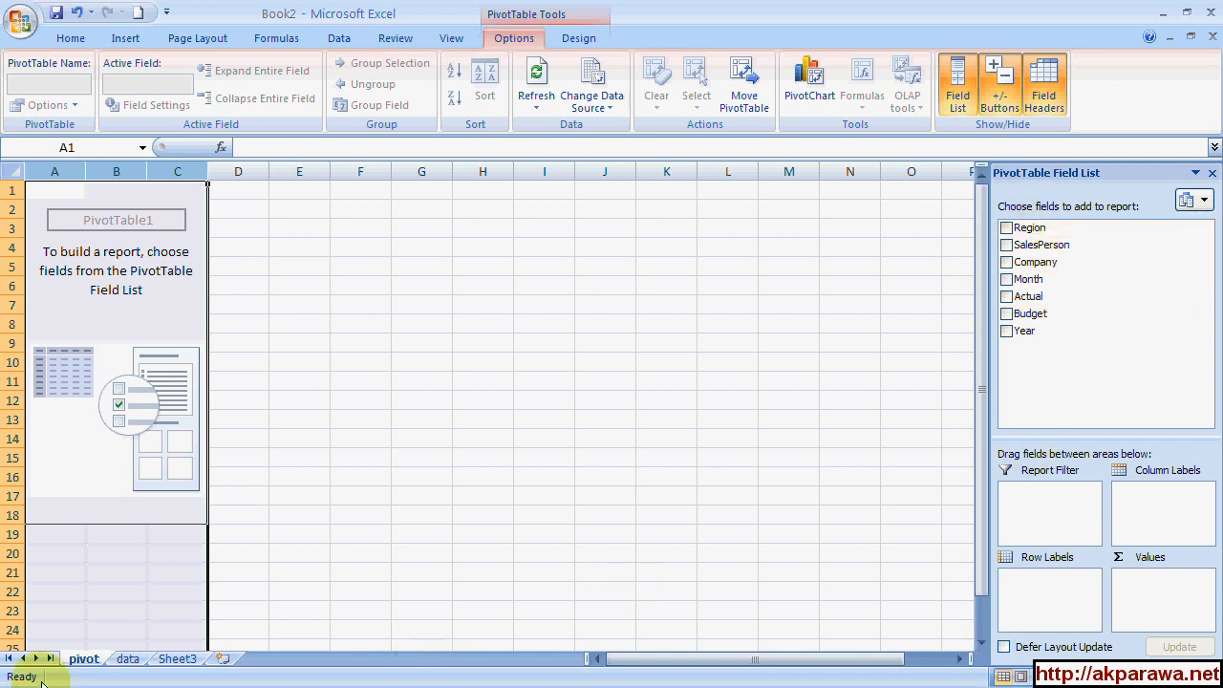
pyautogui.click(134, 659)
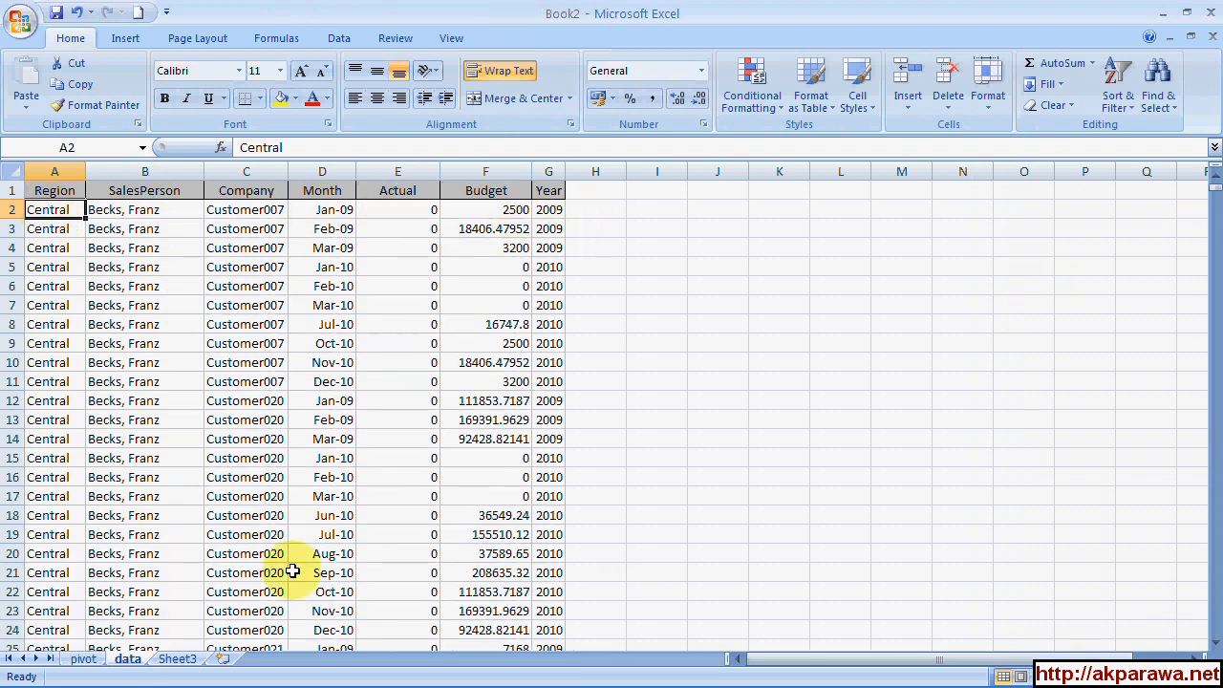
pyautogui.click(84, 659)
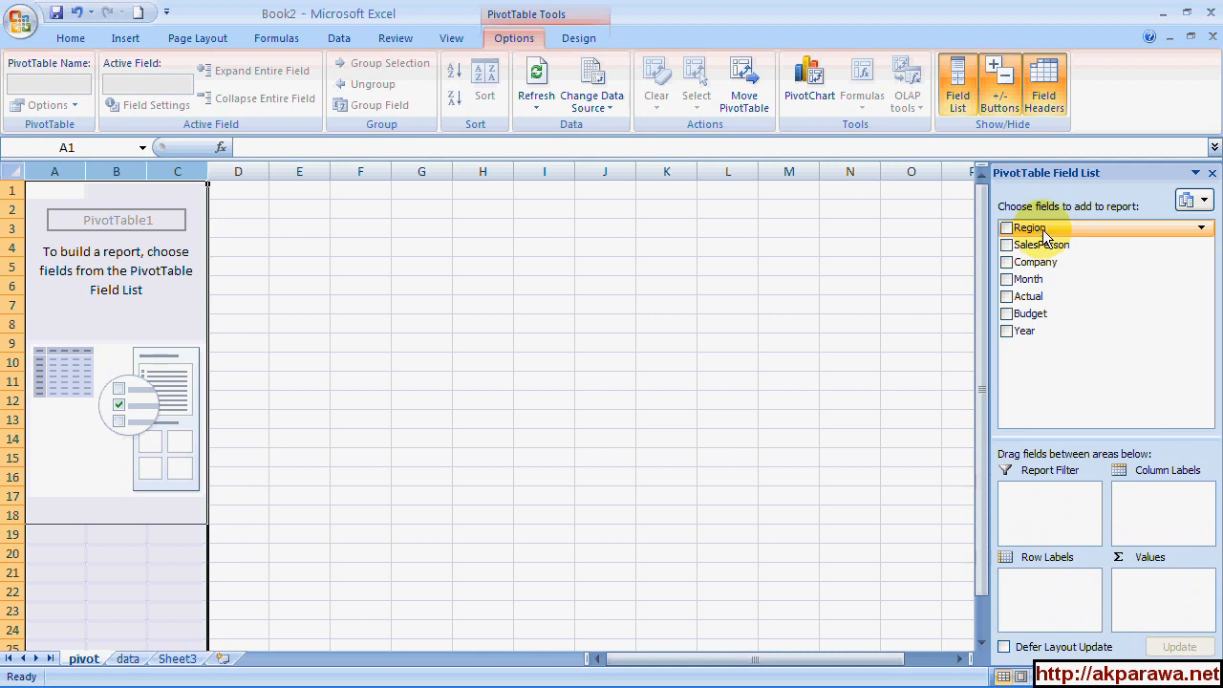
pyautogui.moveTo(1042, 230); pyautogui.dragTo(1070, 579)
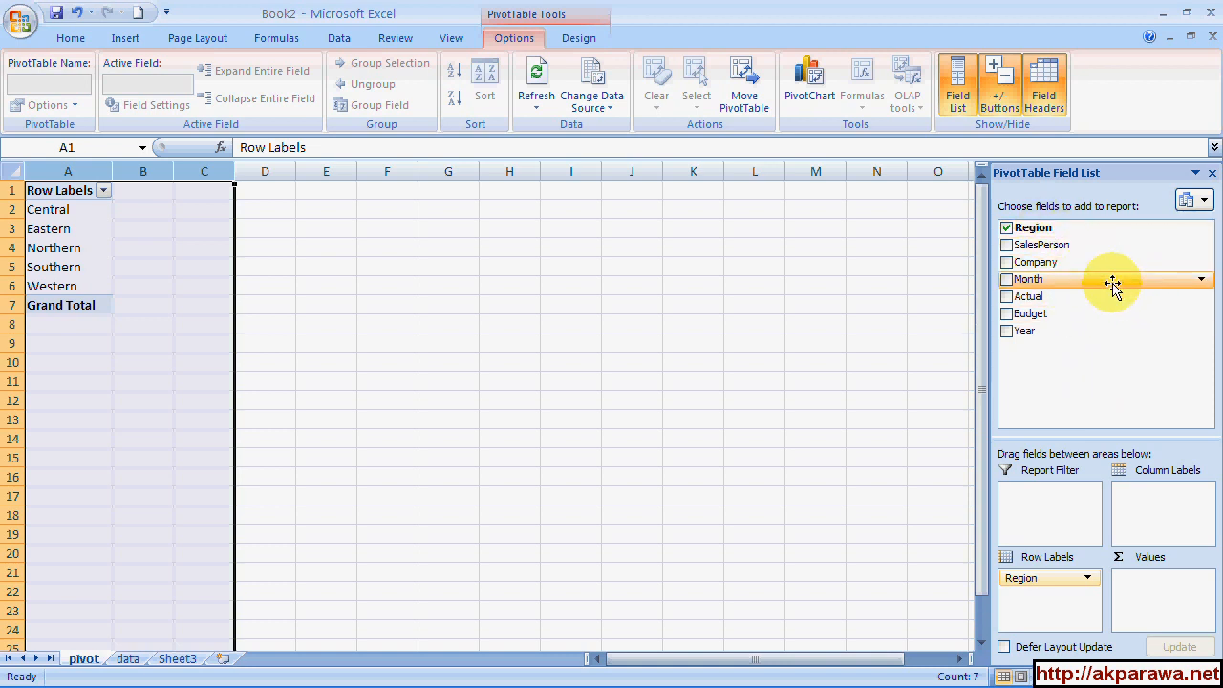
pyautogui.click(1008, 247)
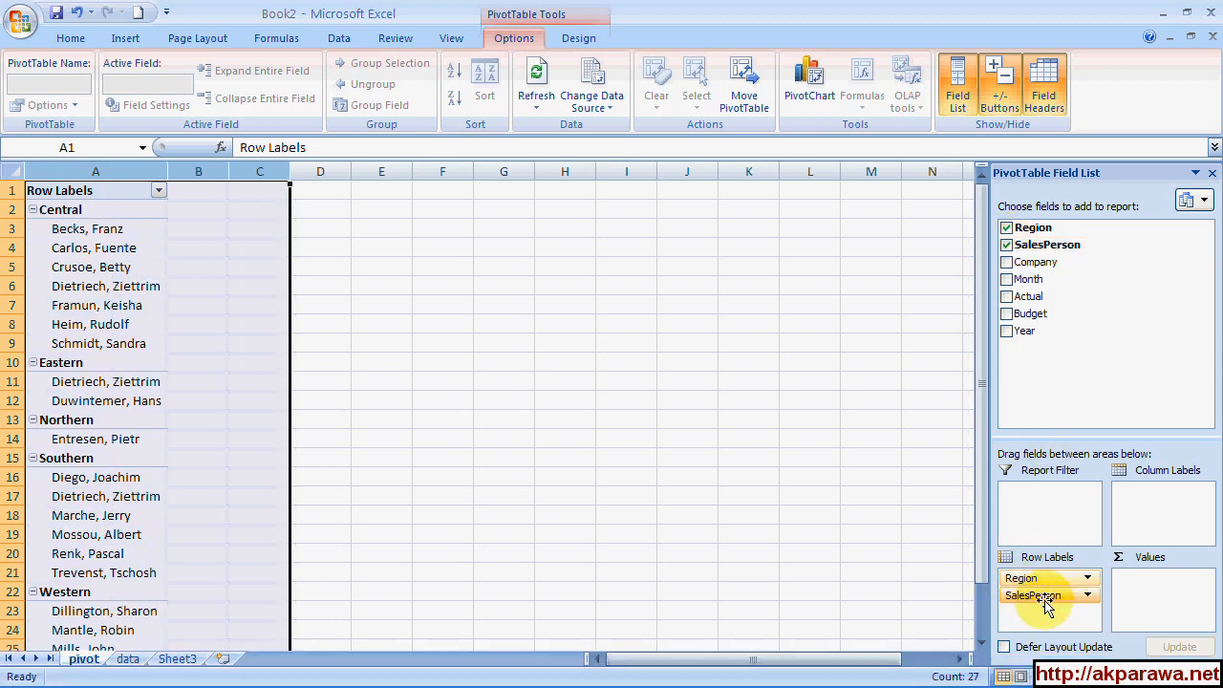
pyautogui.moveTo(1059, 600); pyautogui.dragTo(109, 284)
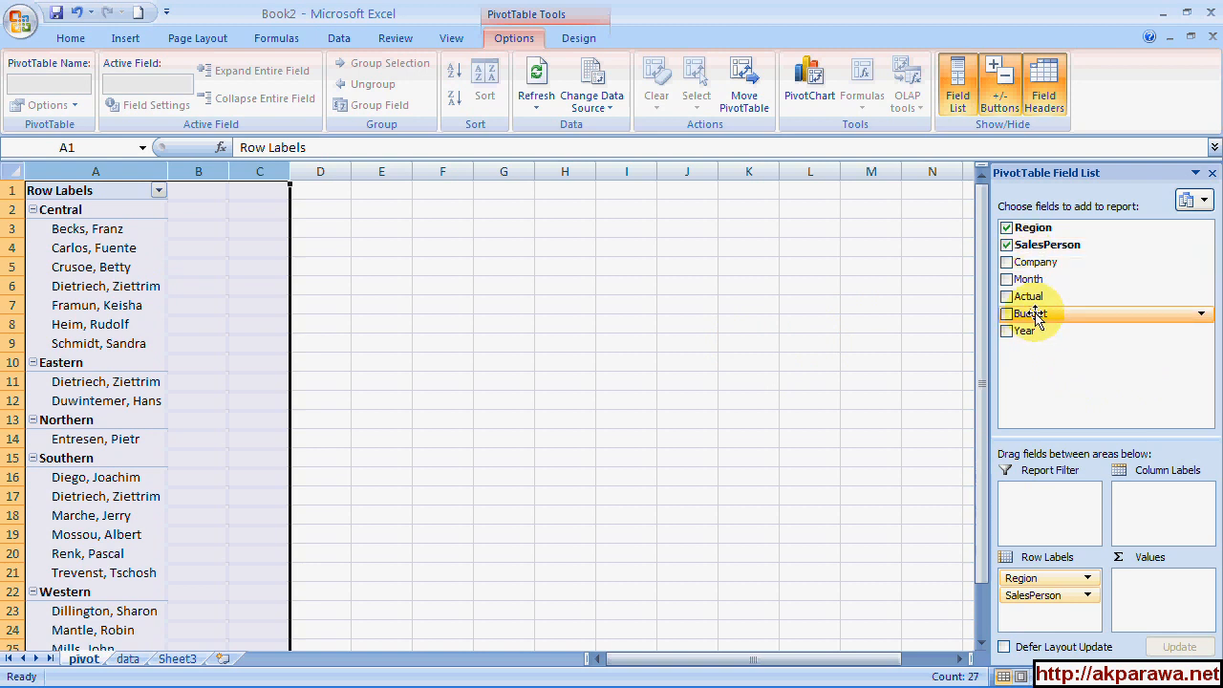
# Place Year in the column labels, Month in the report filter, and Actual and Budget in the values area
pyautogui.moveTo(1027, 334); pyautogui.dragTo(1160, 513)
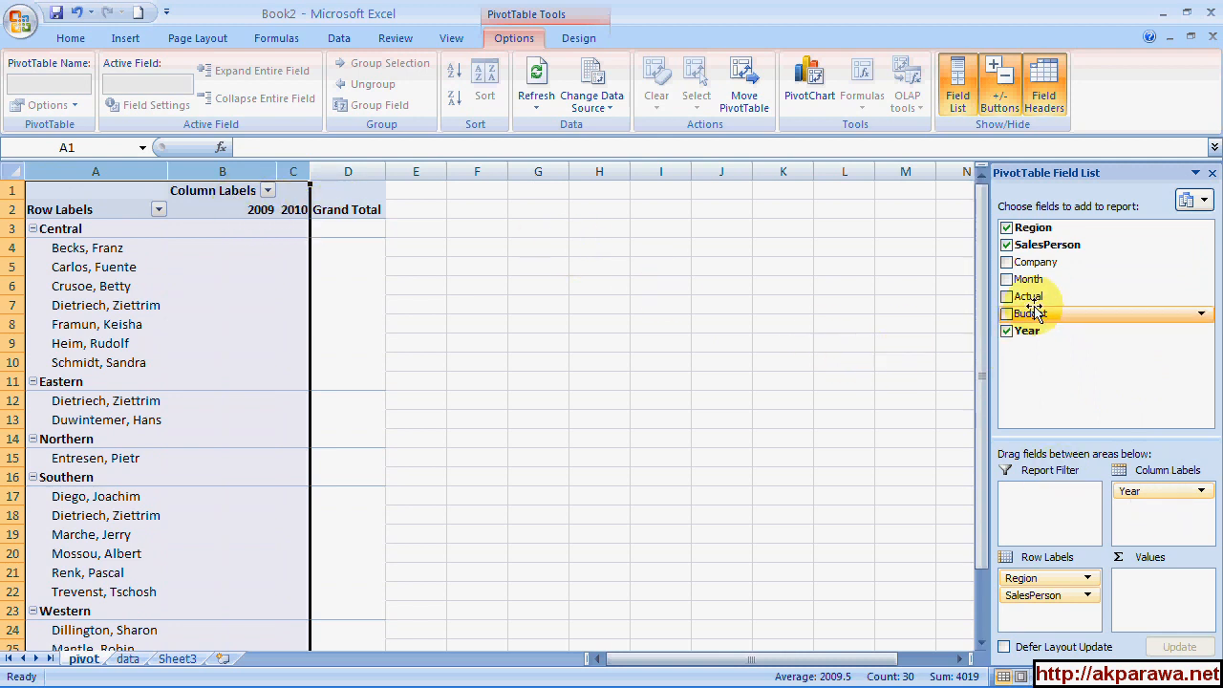
pyautogui.moveTo(1032, 283); pyautogui.dragTo(1055, 500)
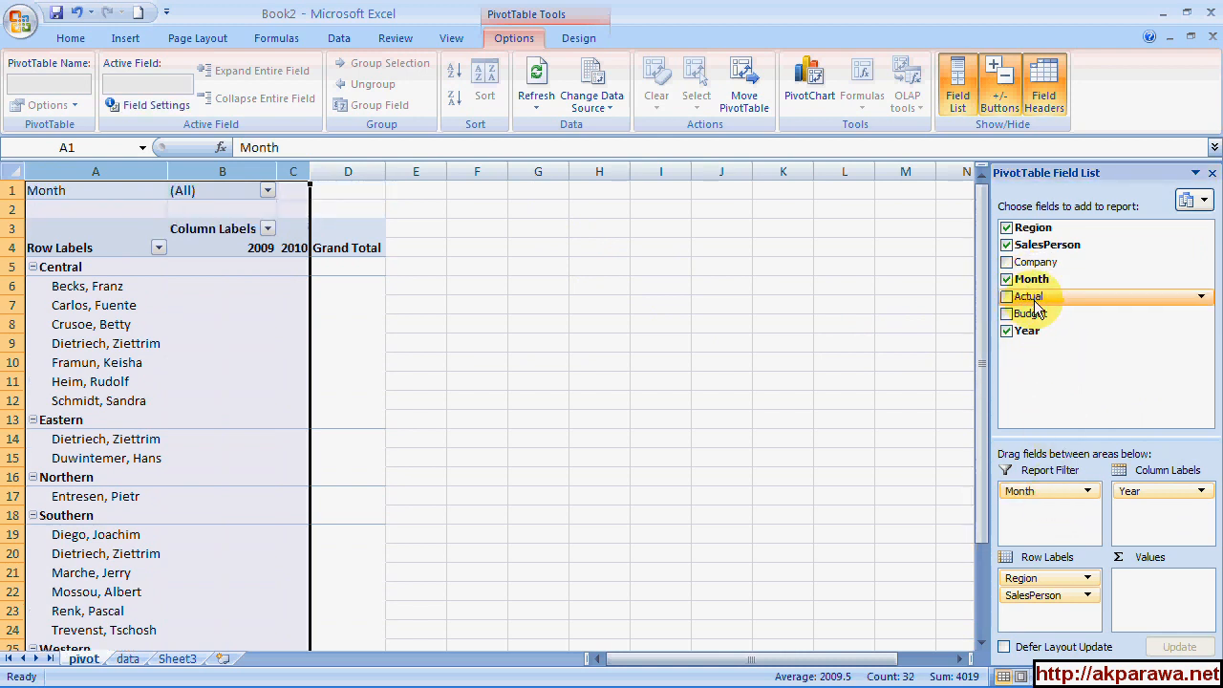
pyautogui.moveTo(1037, 304); pyautogui.dragTo(1151, 590)
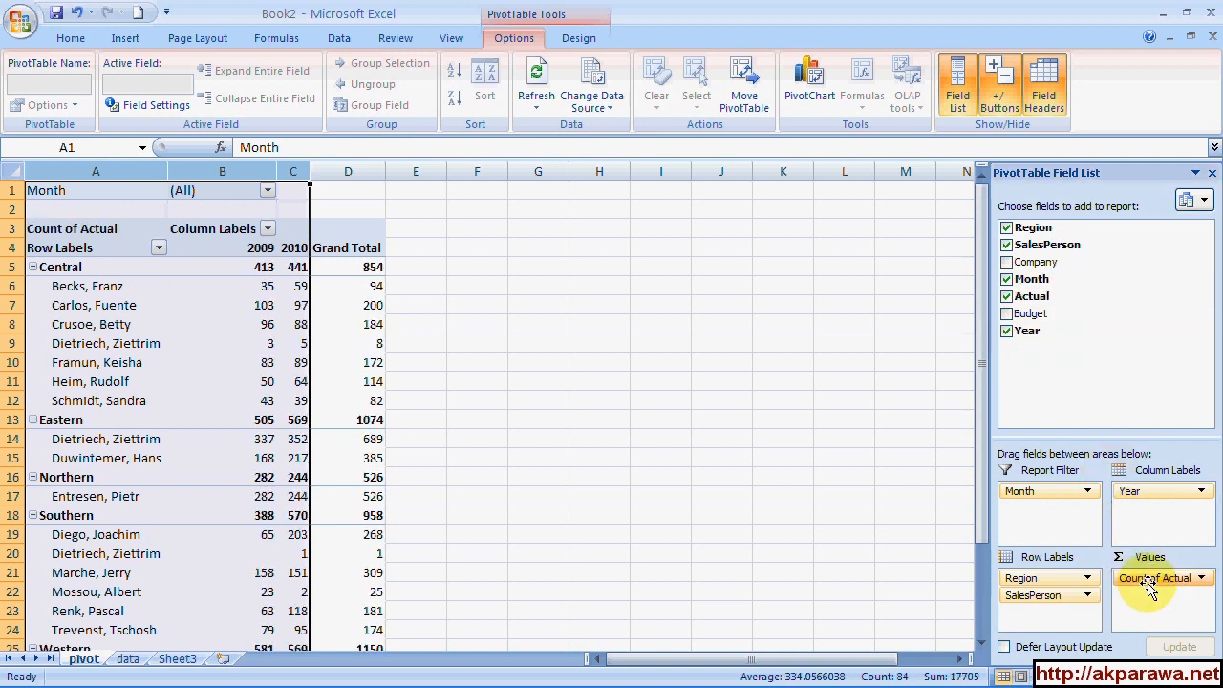
pyautogui.moveTo(1032, 313); pyautogui.dragTo(1159, 602)
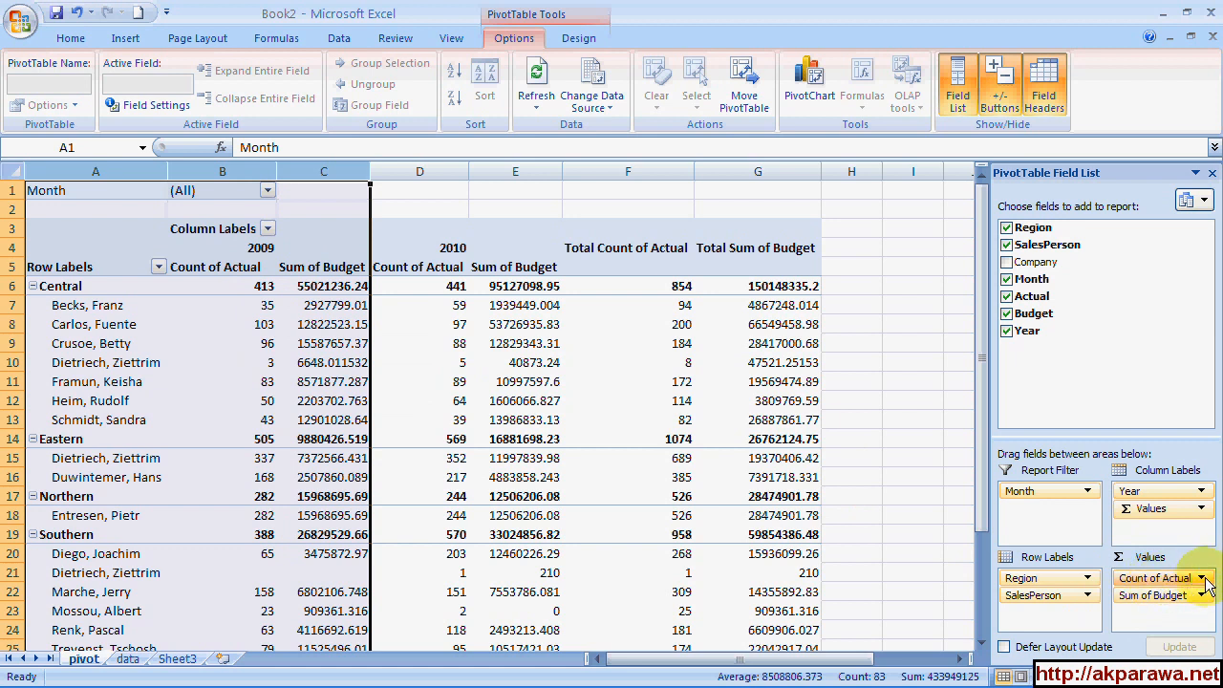
# Set the Actual value field to summarize by Sum and give it the custom name Actuals
pyautogui.click(1152, 579)
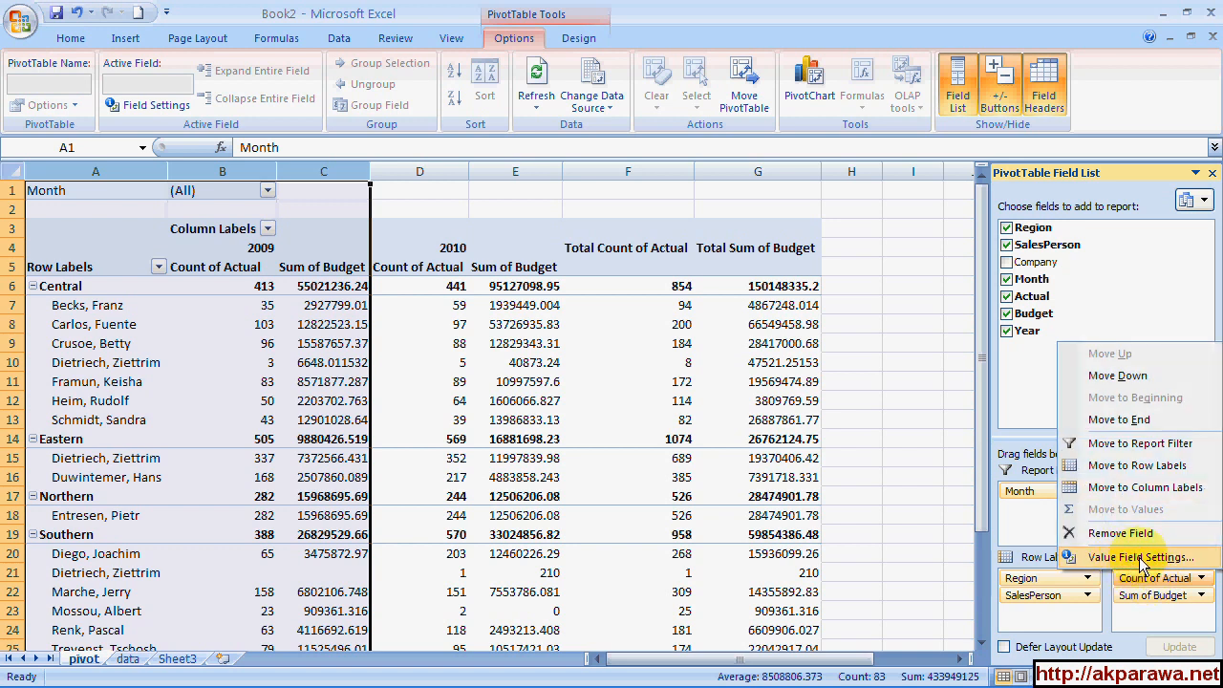
pyautogui.click(1138, 557)
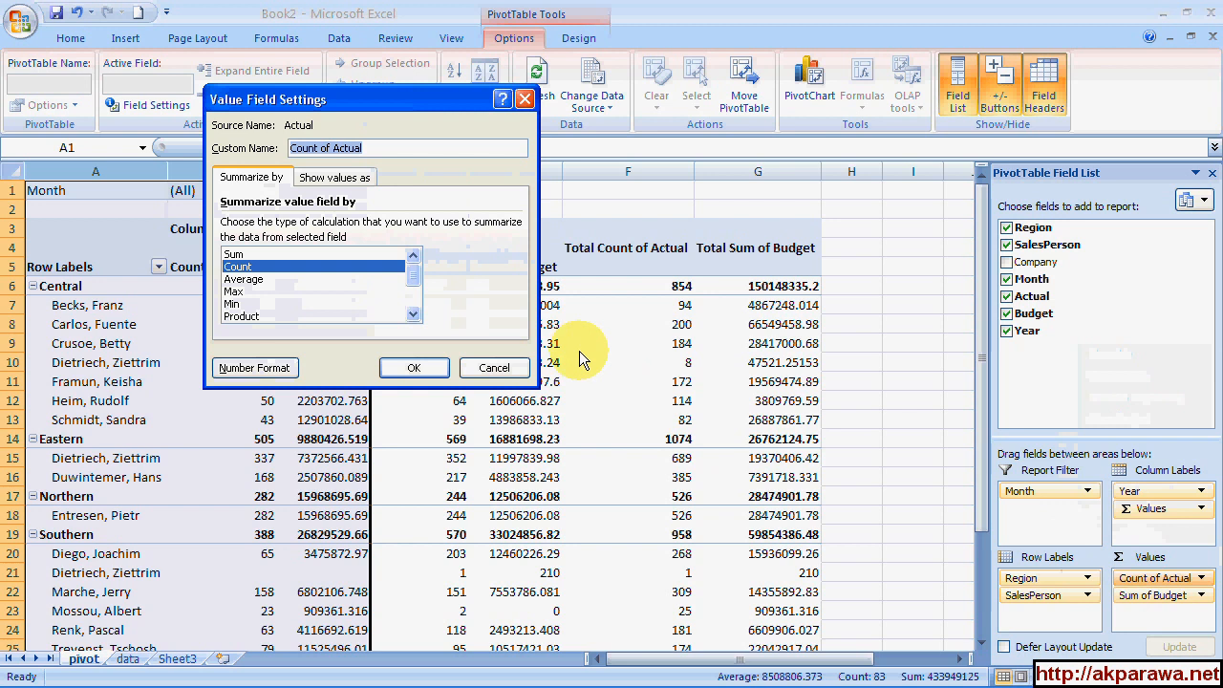
pyautogui.click(236, 255)
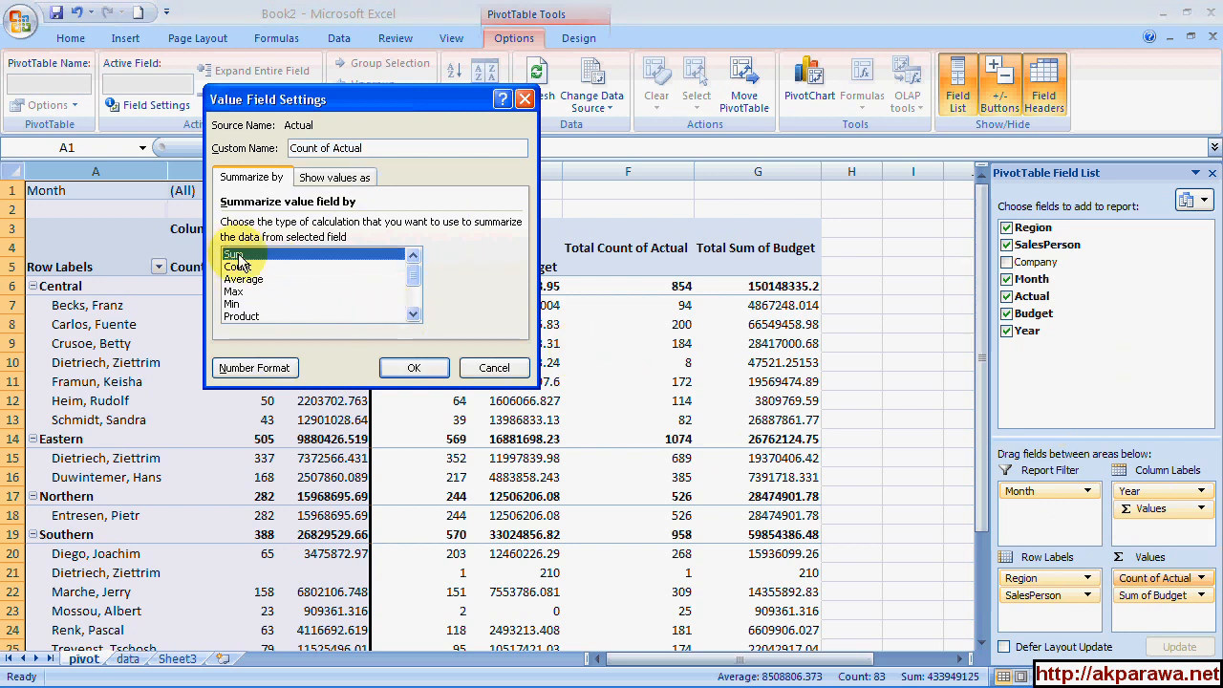
pyautogui.moveTo(368, 147); pyautogui.dragTo(176, 157)
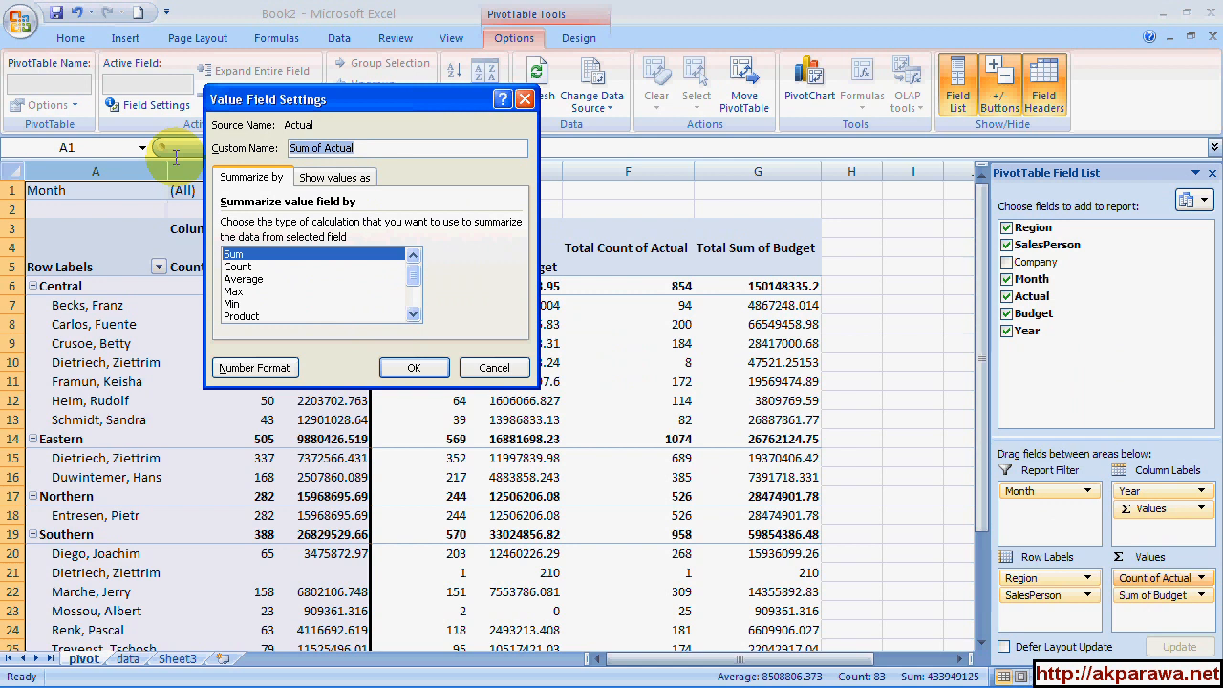
pyautogui.write('A')
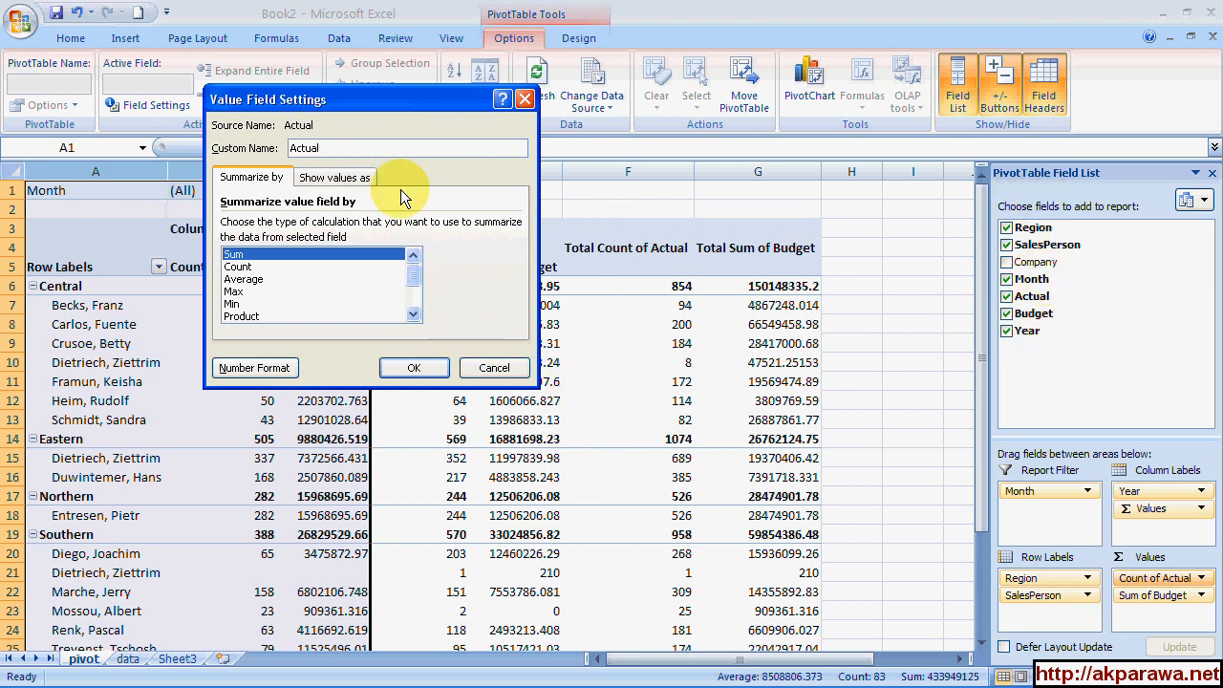
pyautogui.click(425, 368)
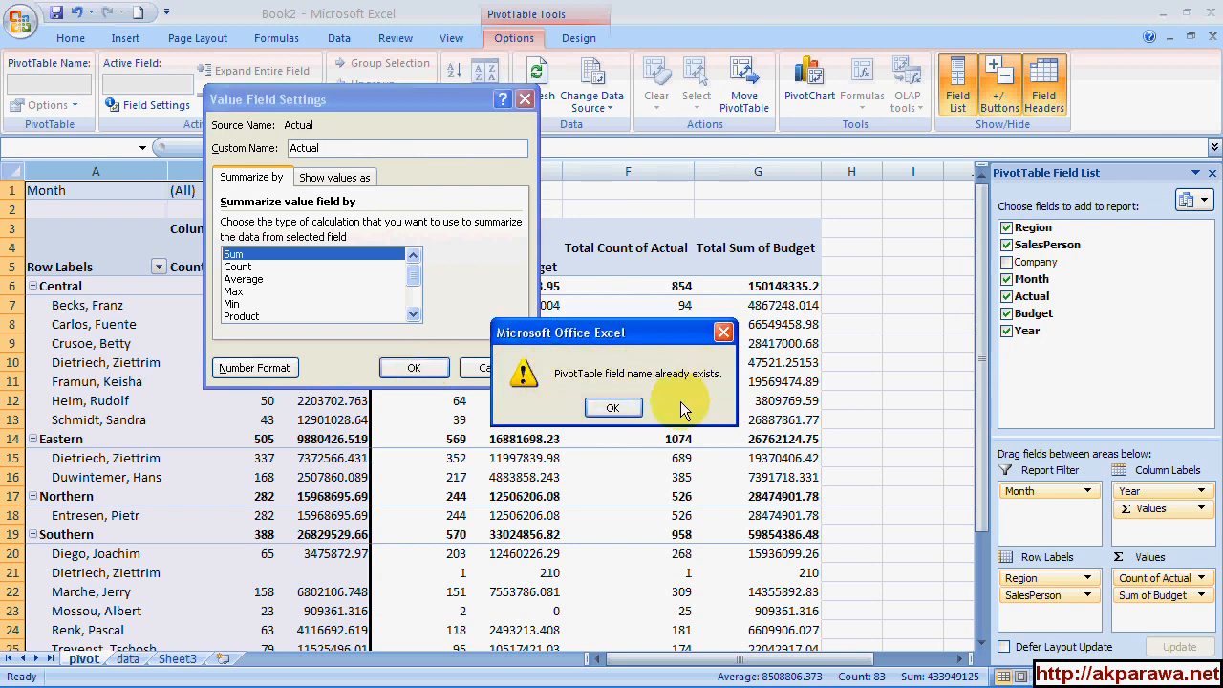
pyautogui.click(612, 407)
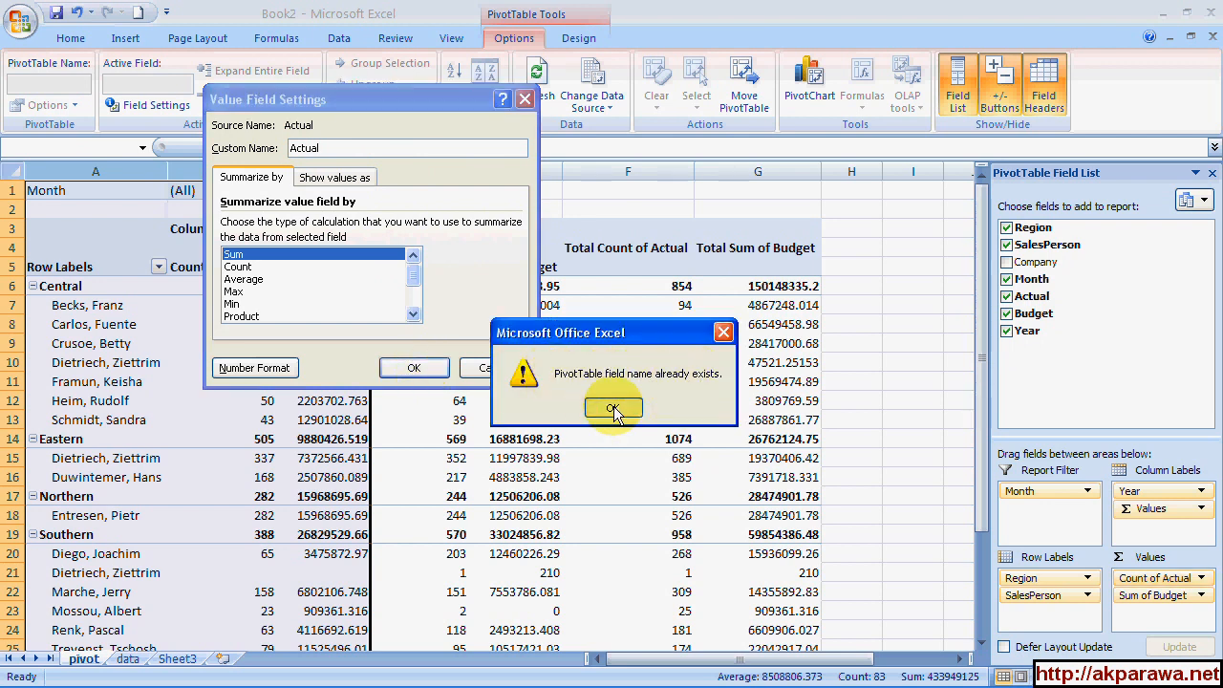
pyautogui.click(353, 147)
pyautogui.write('s')
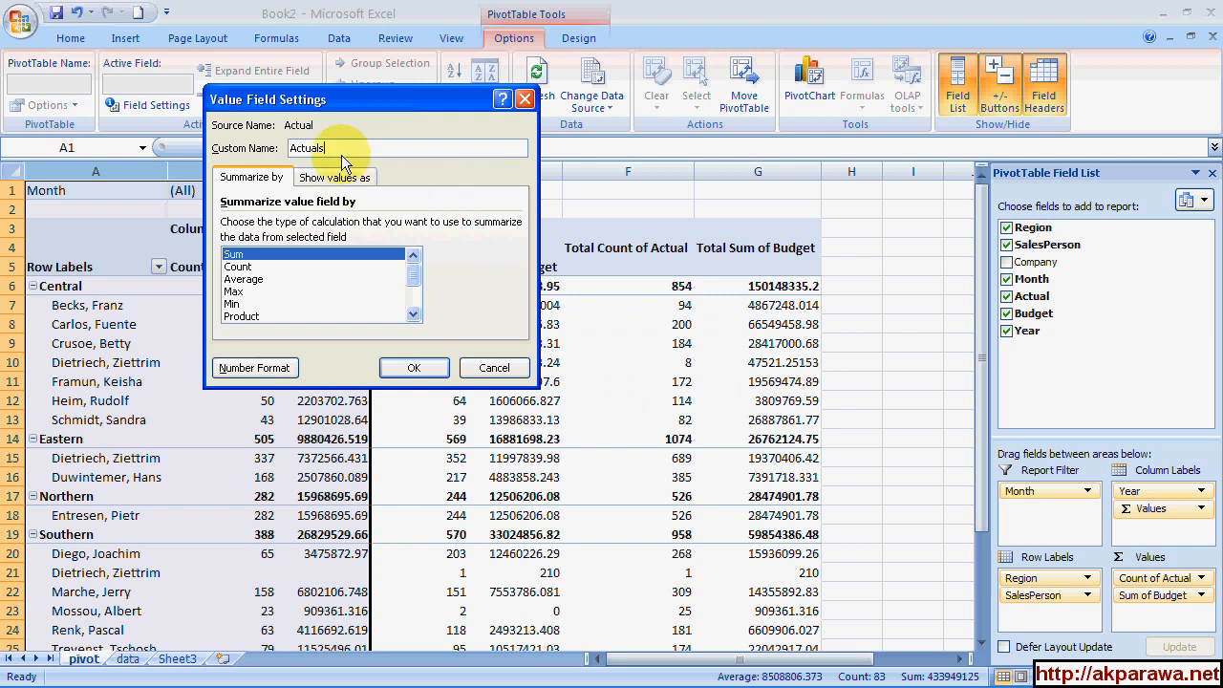
# Apply the custom number format #,##0,;(#,##0,); to the Actuals value field and confirm its field settings
pyautogui.click(260, 374)
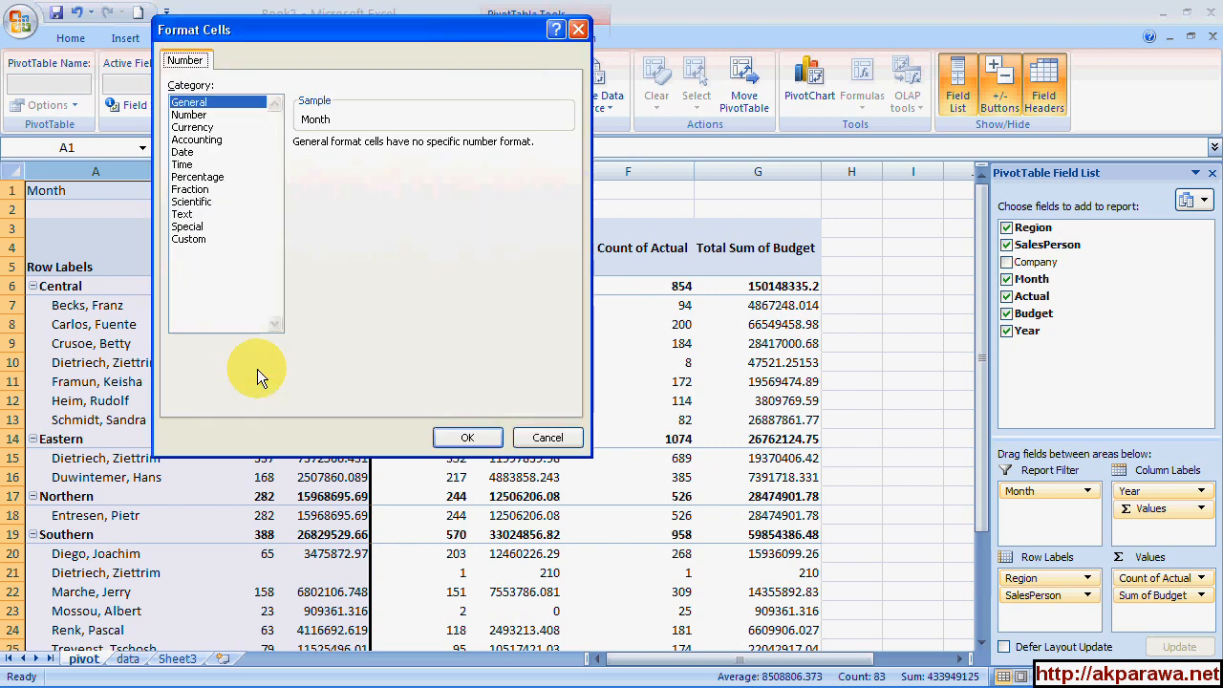
pyautogui.click(201, 240)
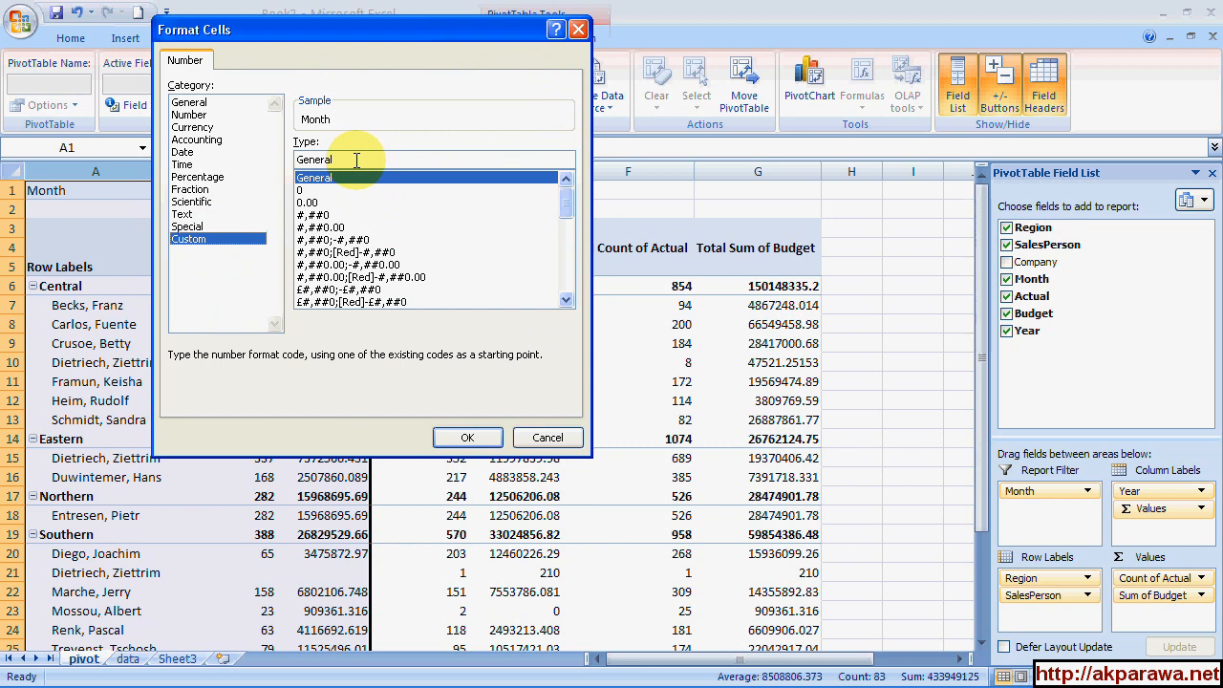
pyautogui.moveTo(355, 159); pyautogui.dragTo(295, 163)
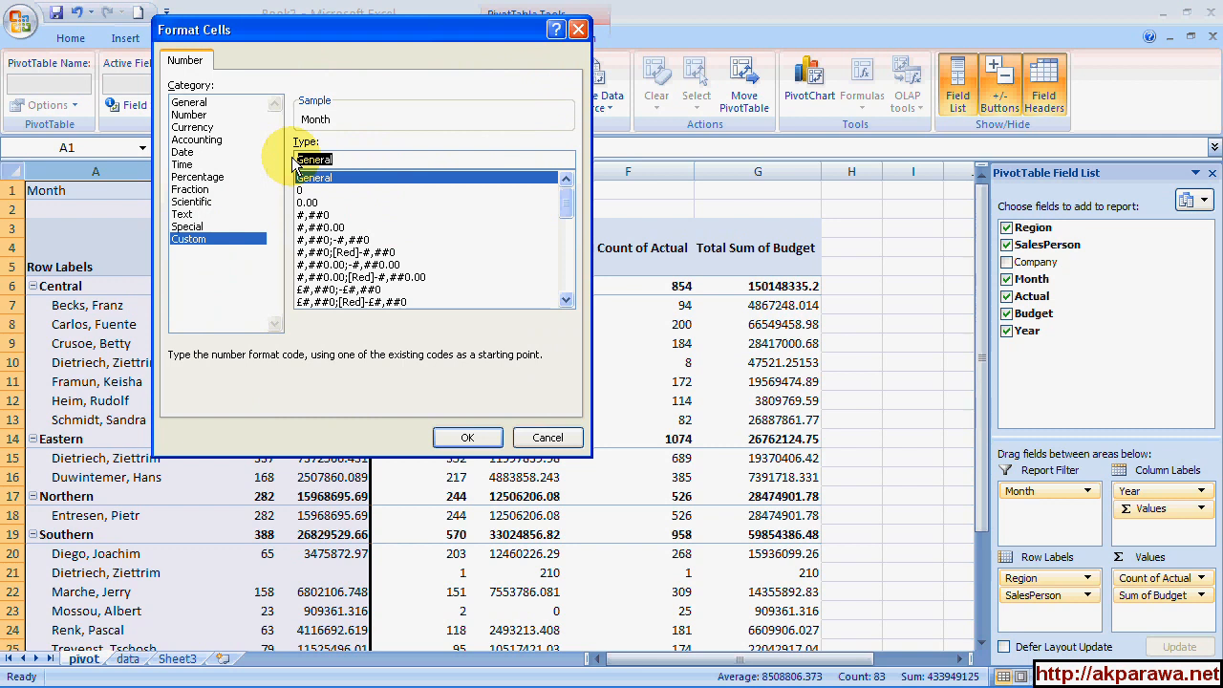
pyautogui.write('#')
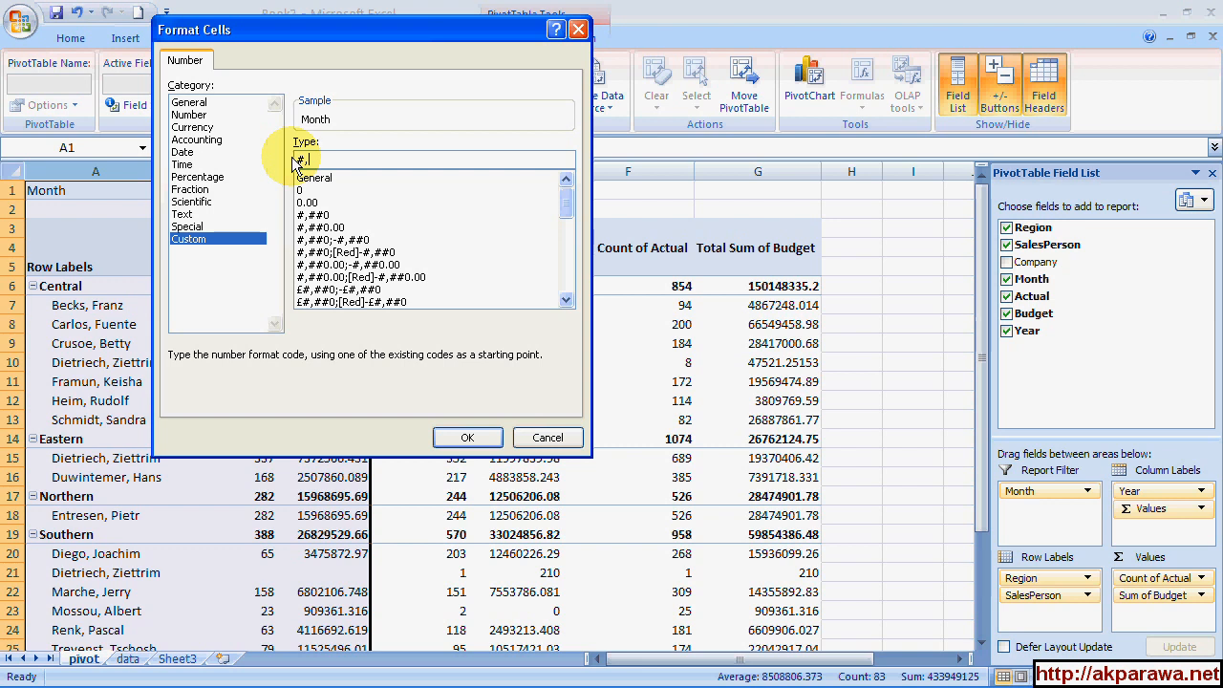
pyautogui.write(',#')
pyautogui.write('#')
pyautogui.write('0')
pyautogui.write(',,')
pyautogui.write('(')
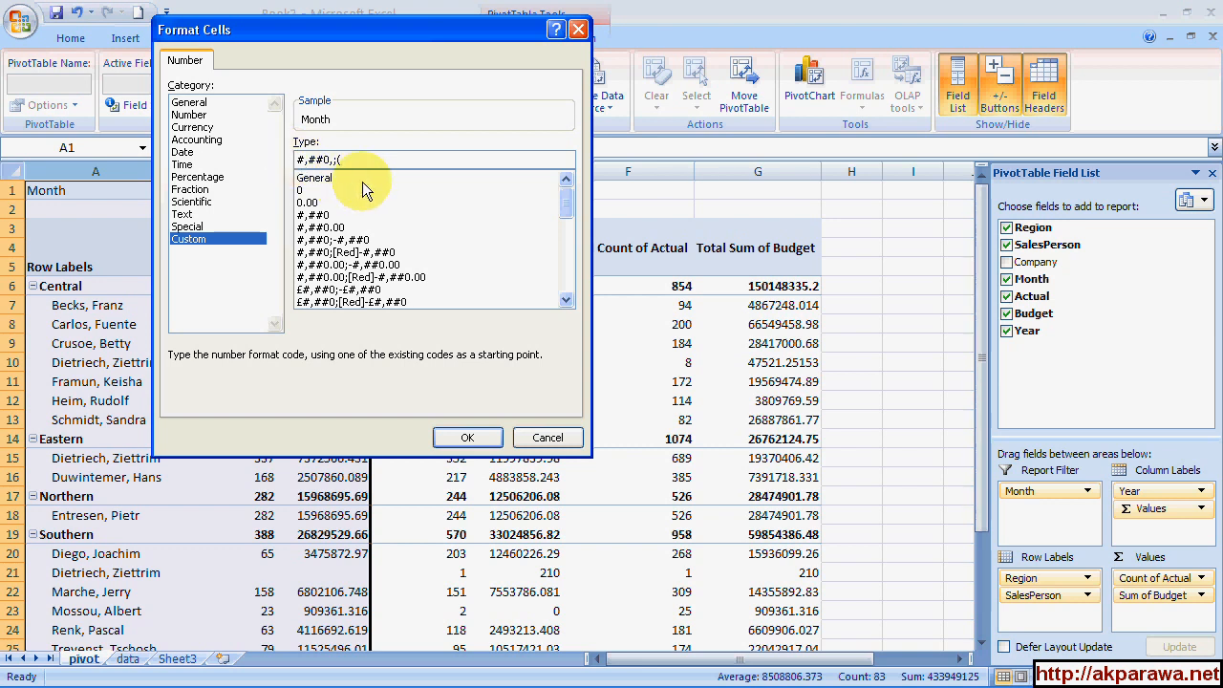
pyautogui.write('#,##0,')
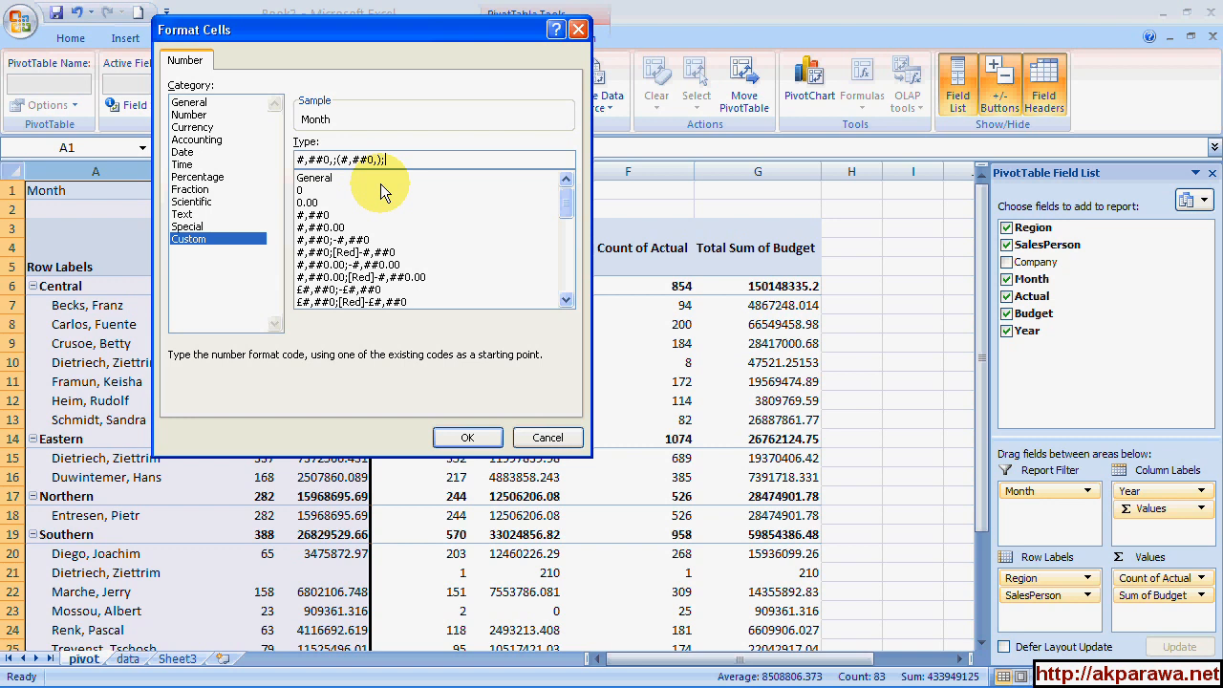
pyautogui.write(';')
pyautogui.click(467, 438)
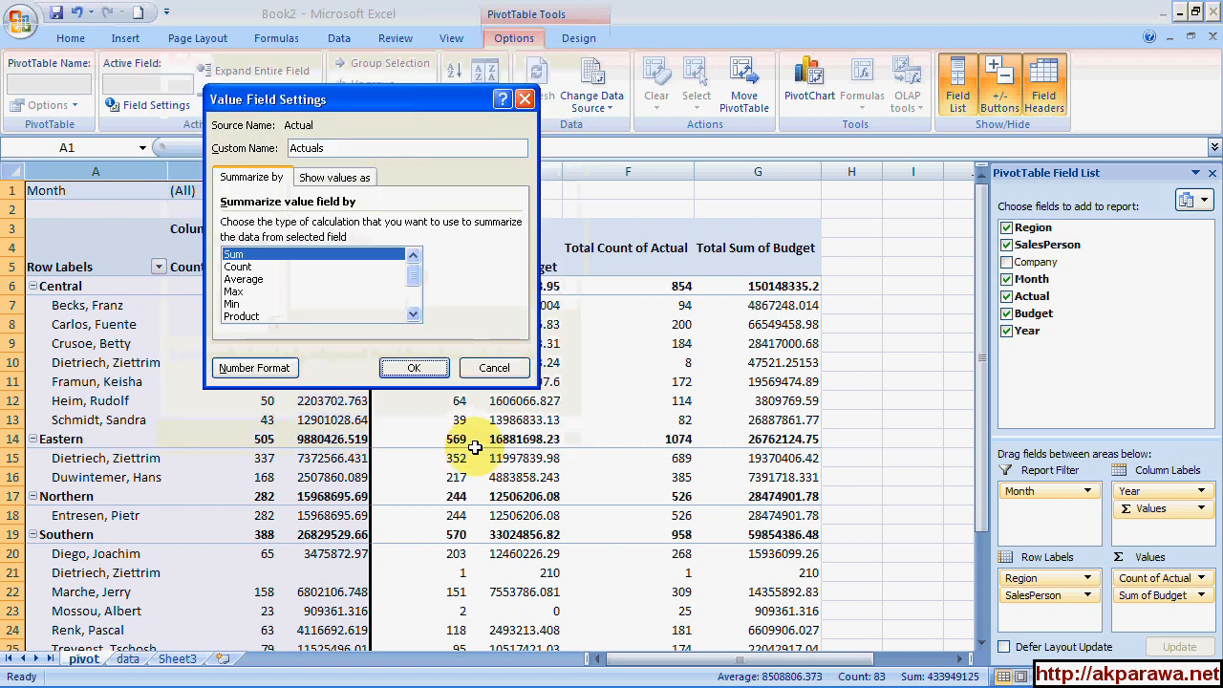
pyautogui.click(415, 367)
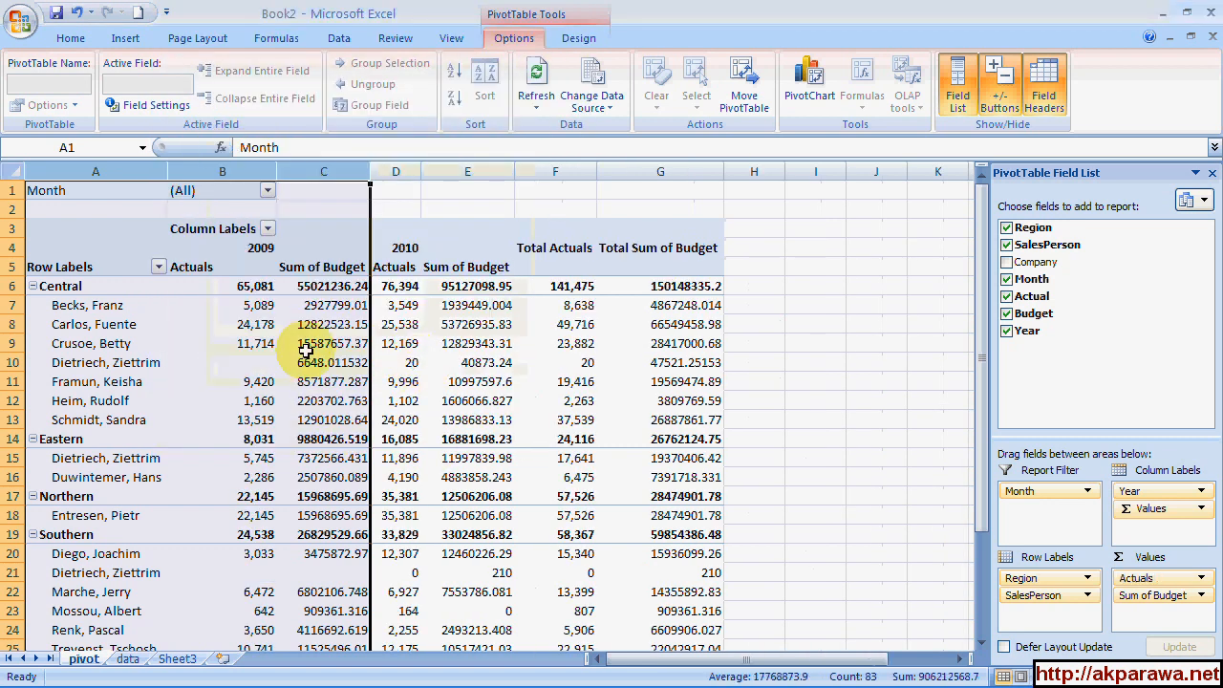
pyautogui.click(254, 284)
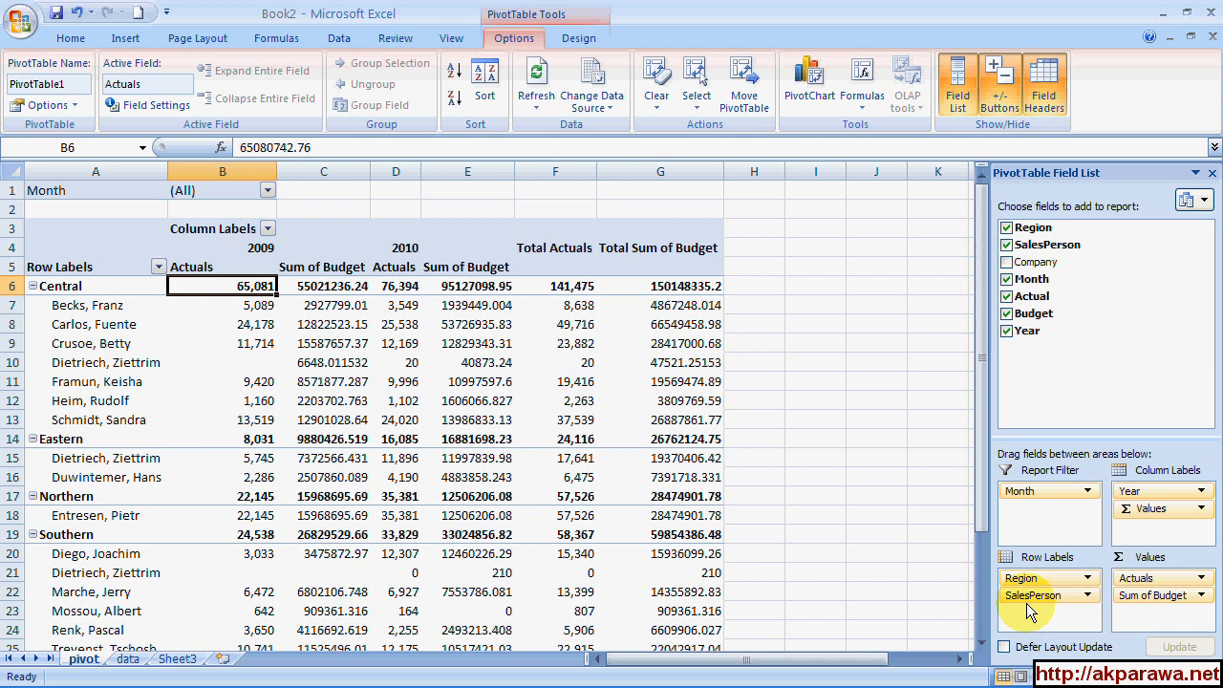
# Give the Sum of Budget value field the custom name Budgets in its field settings
pyautogui.click(319, 268)
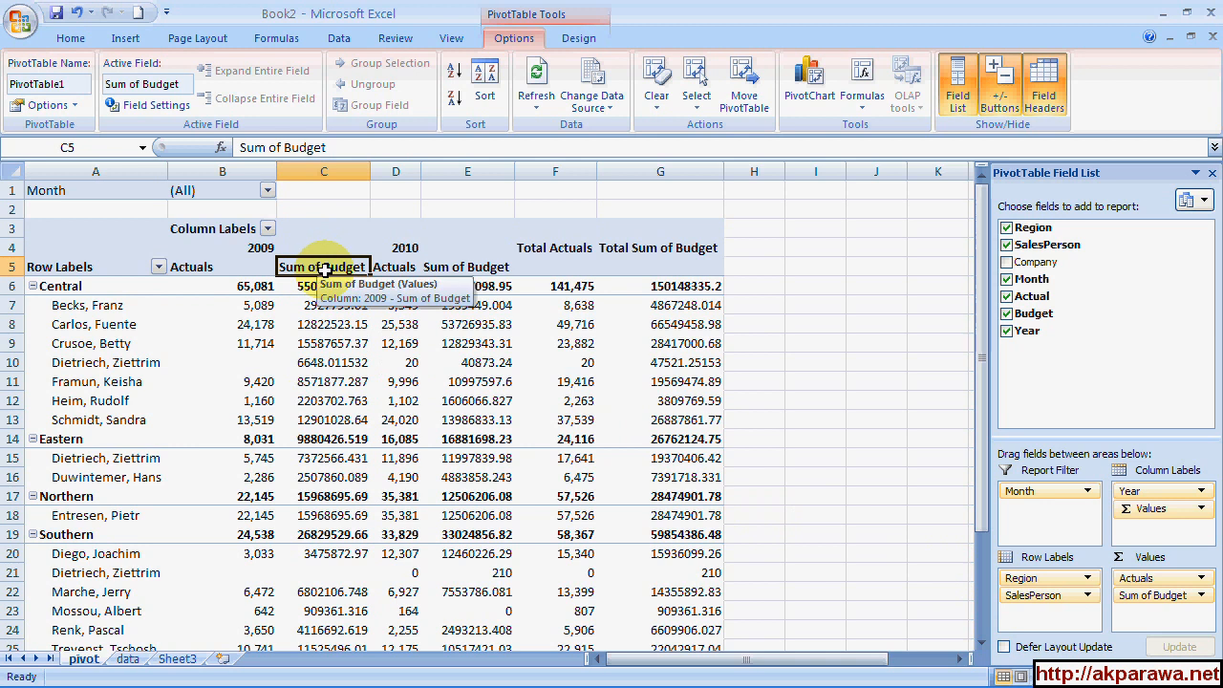
pyautogui.rightClick(325, 271)
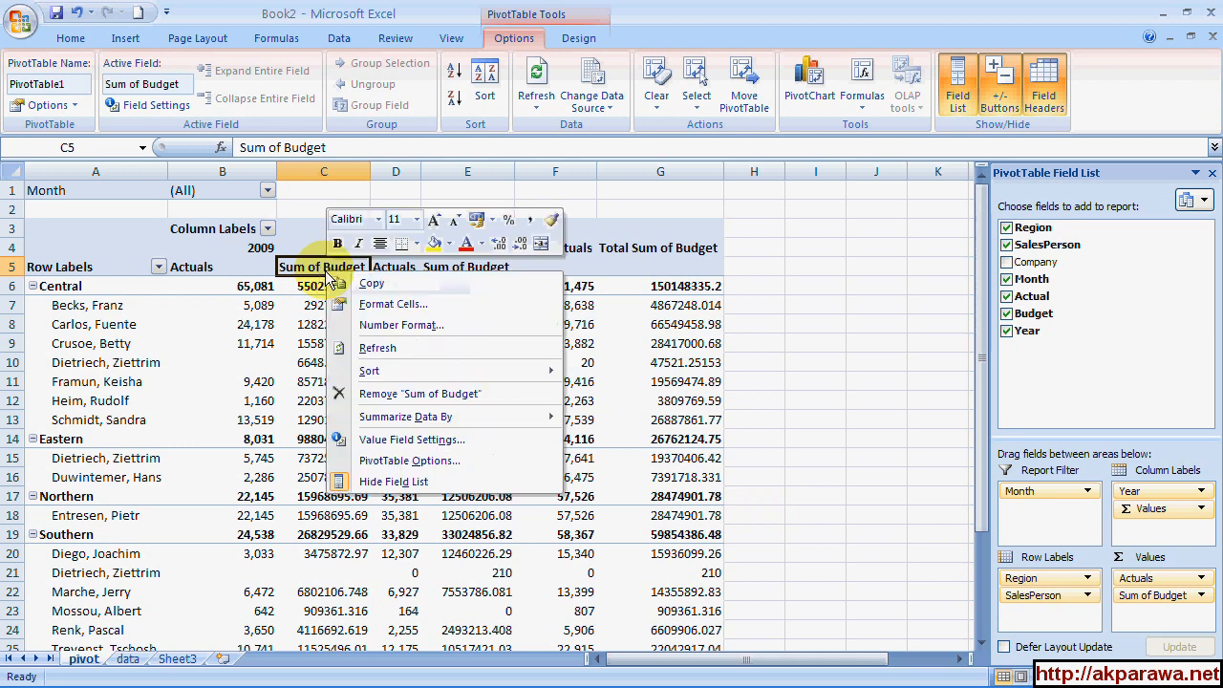
pyautogui.click(407, 441)
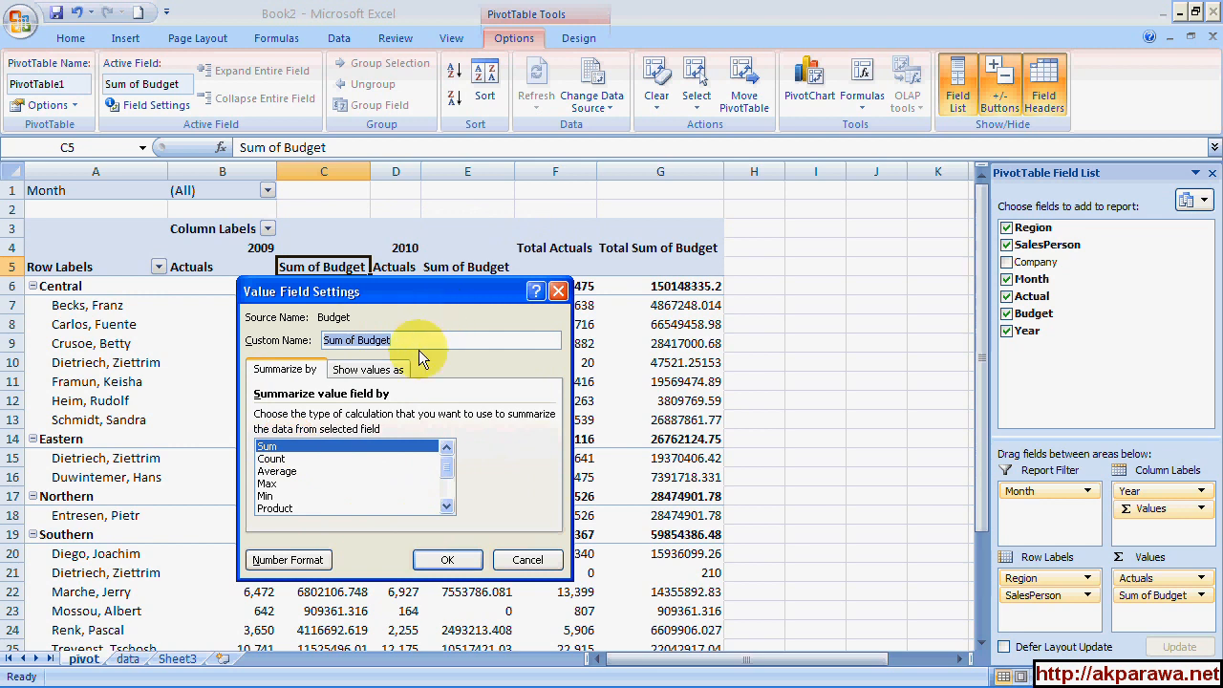
pyautogui.write('Bus')
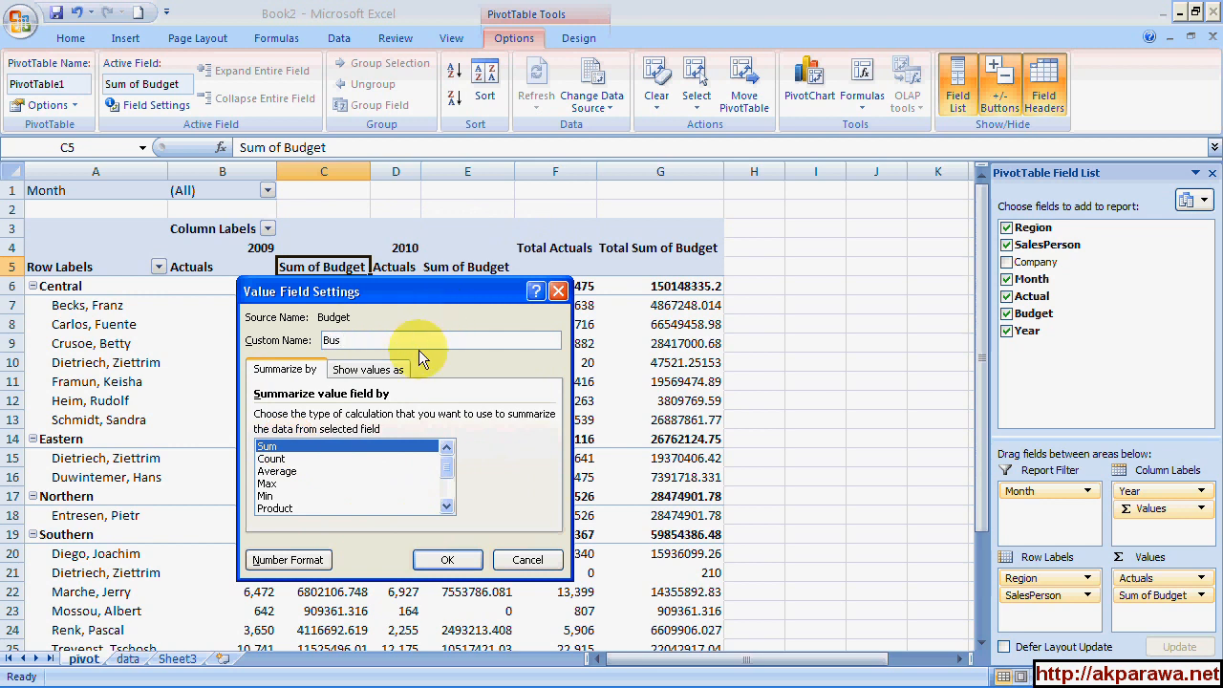
pyautogui.press('BackSpace')
pyautogui.write('dgets')
# Apply the existing custom number format #,##0,;(#,##0,); to the Budgets field and confirm its settings
pyautogui.click(298, 558)
pyautogui.click(229, 431)
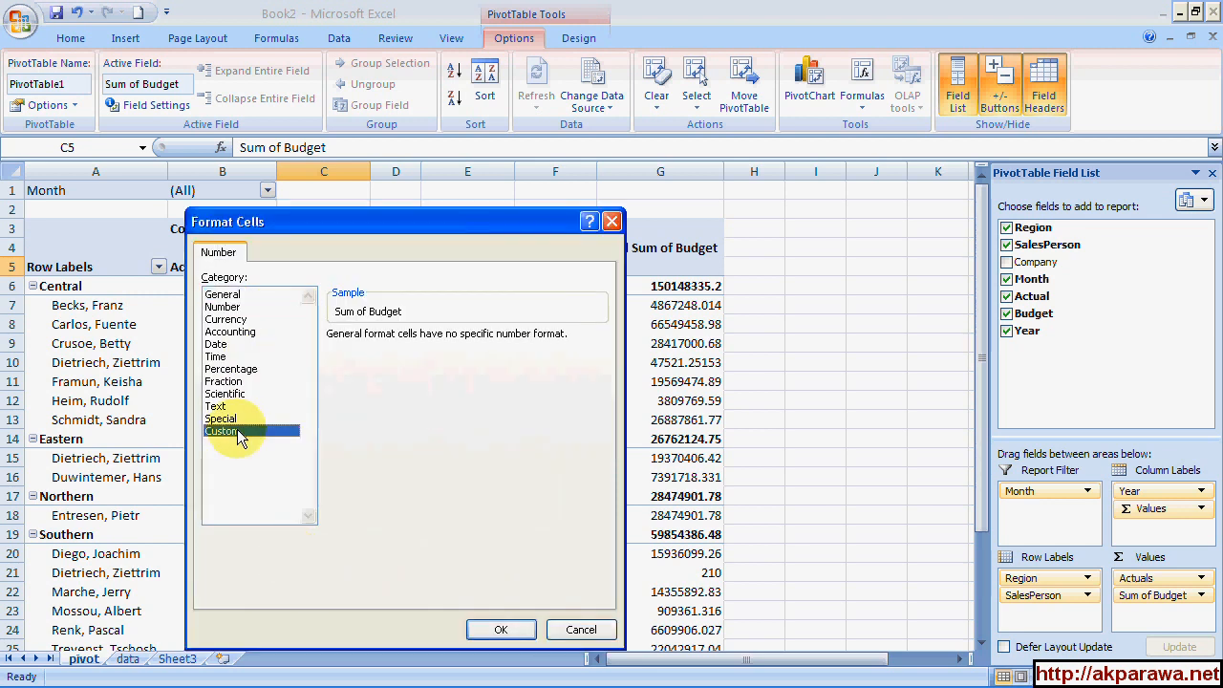
pyautogui.moveTo(601, 404); pyautogui.dragTo(605, 481)
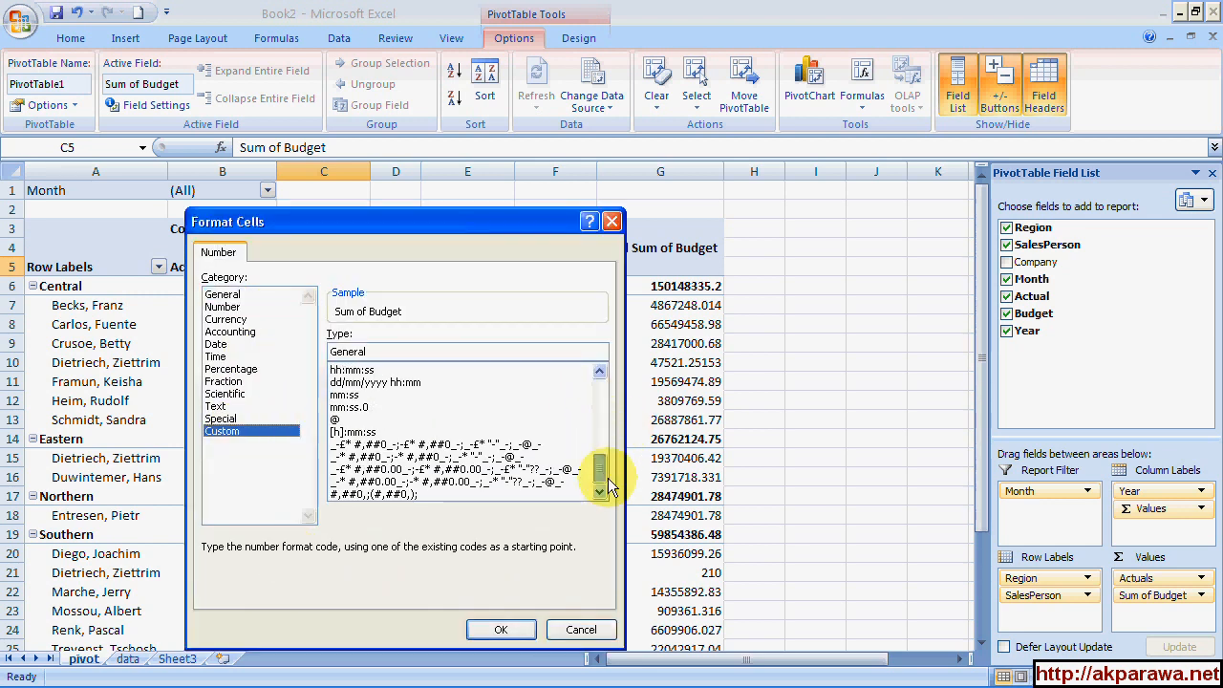
pyautogui.click(394, 493)
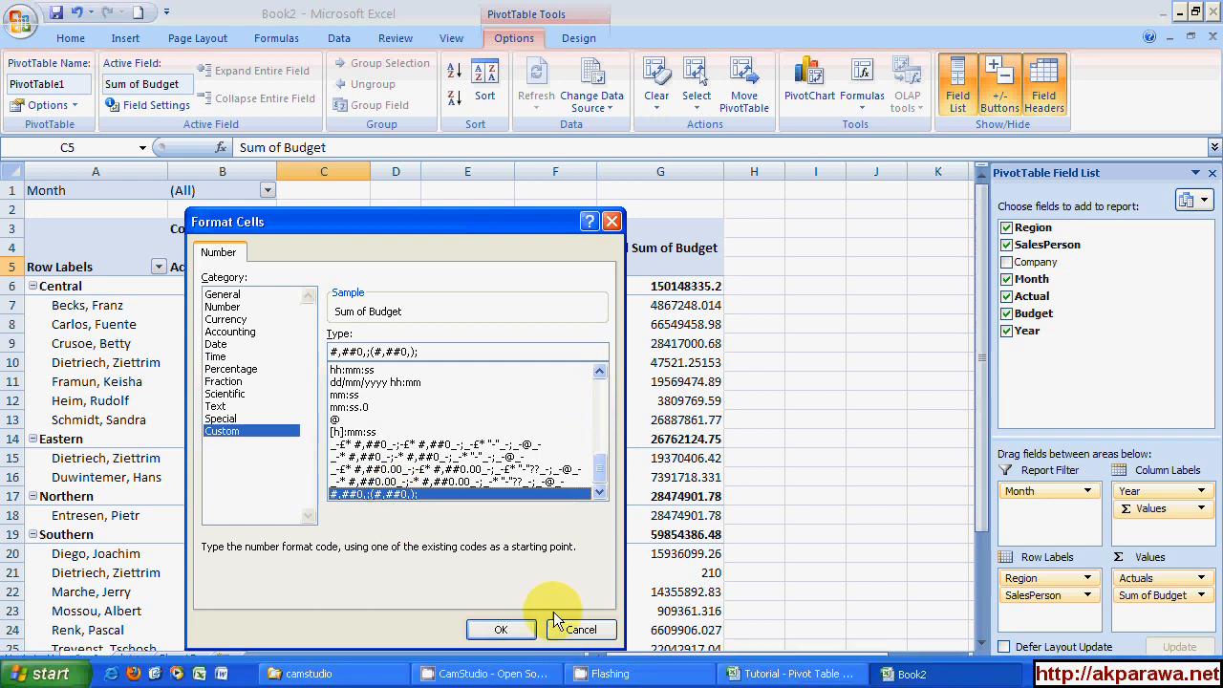
pyautogui.click(503, 631)
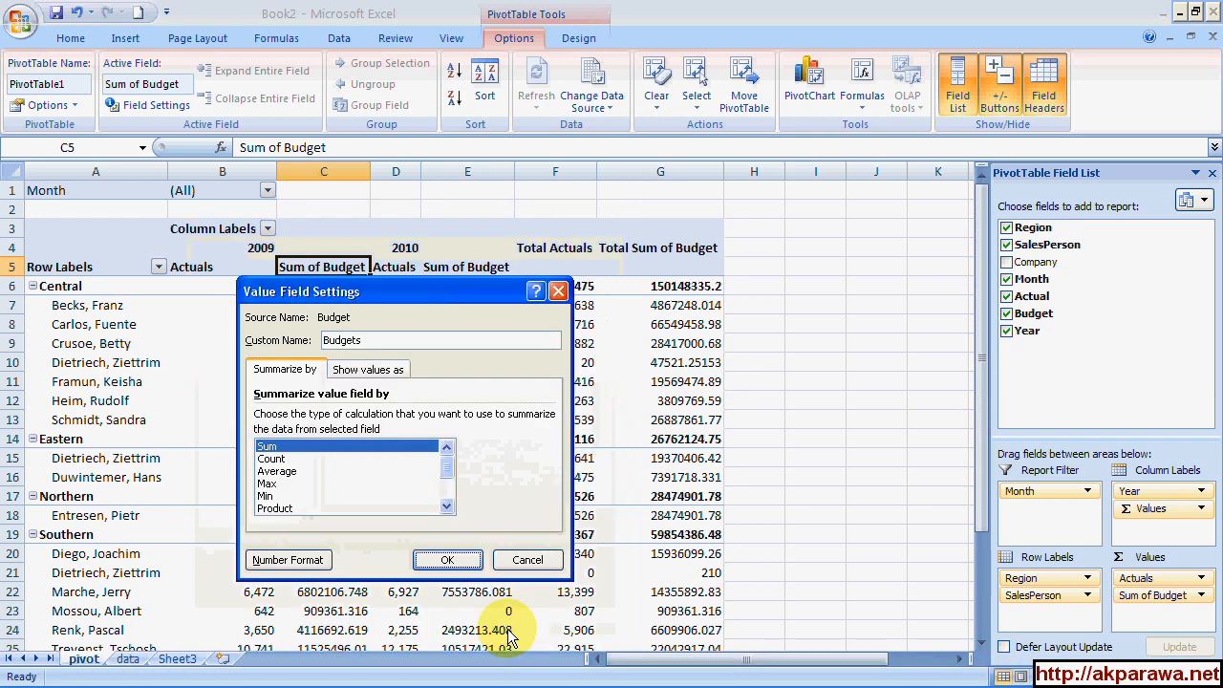
pyautogui.click(448, 561)
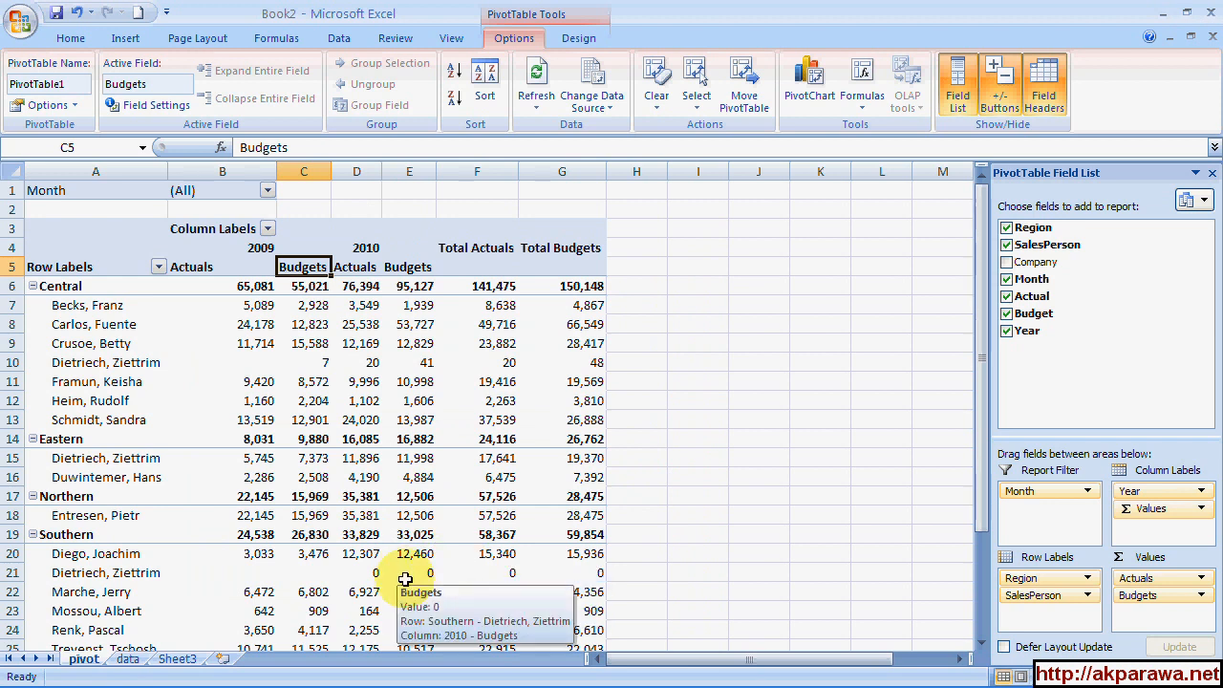
# Look at the empty column H beside Year on the data sheet and return to the pivot sheet
pyautogui.click(128, 659)
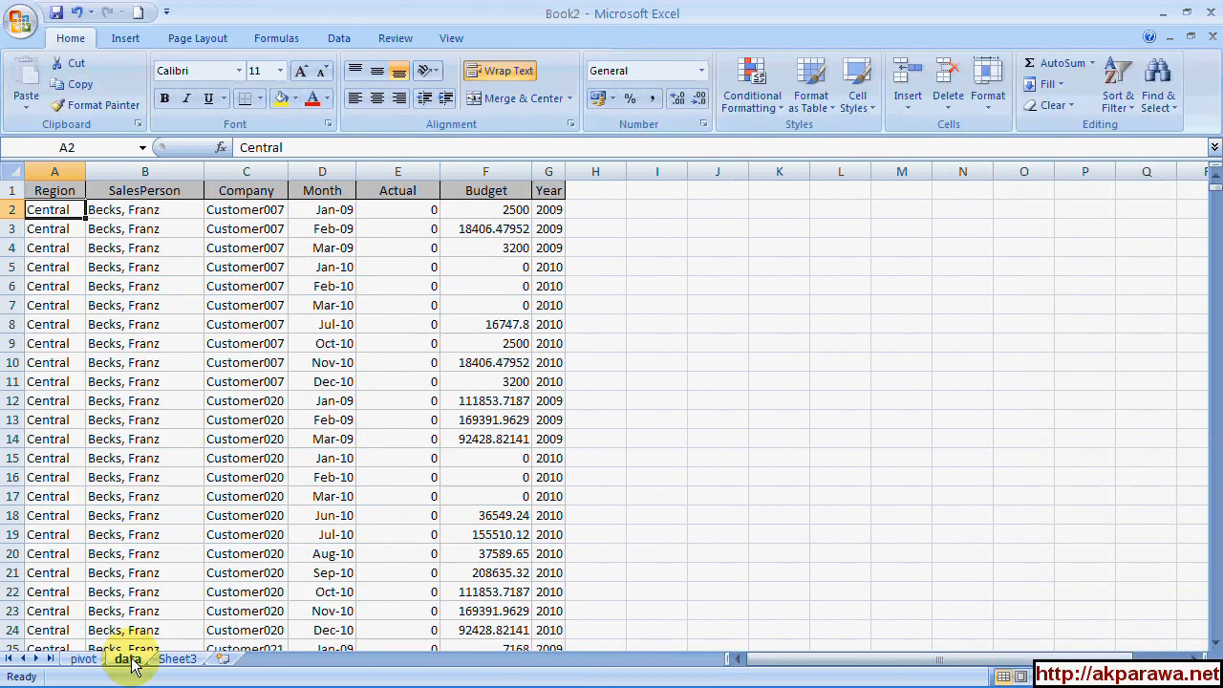
pyautogui.click(596, 168)
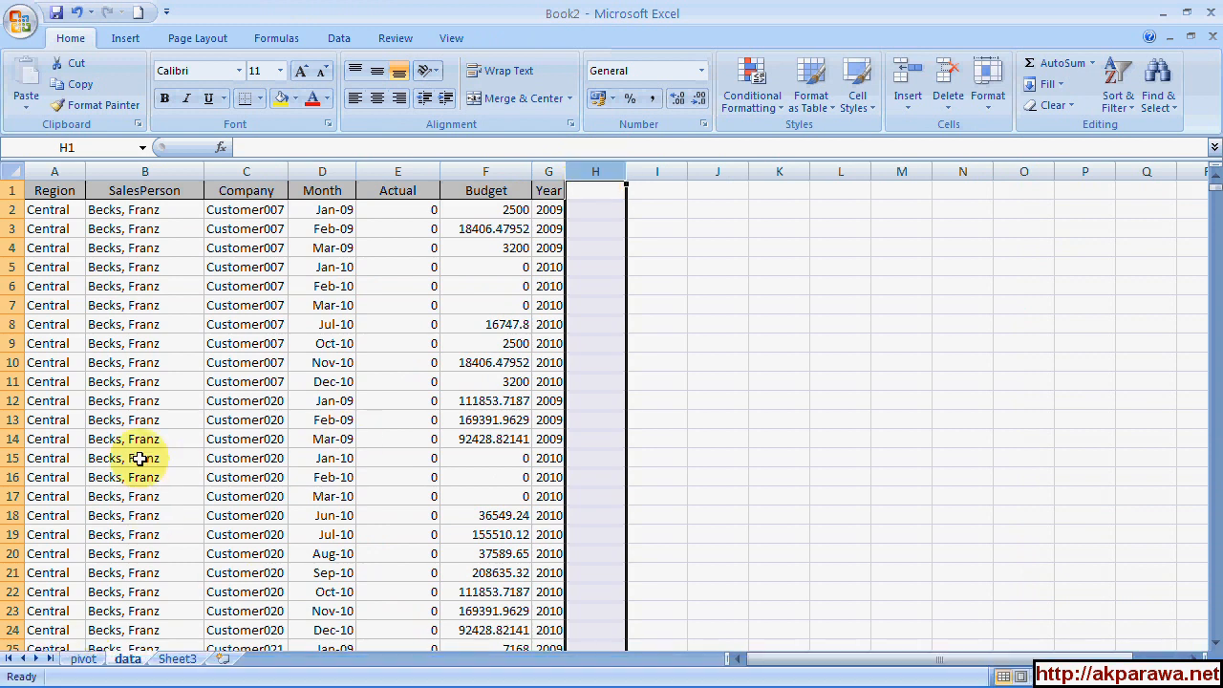
pyautogui.click(92, 659)
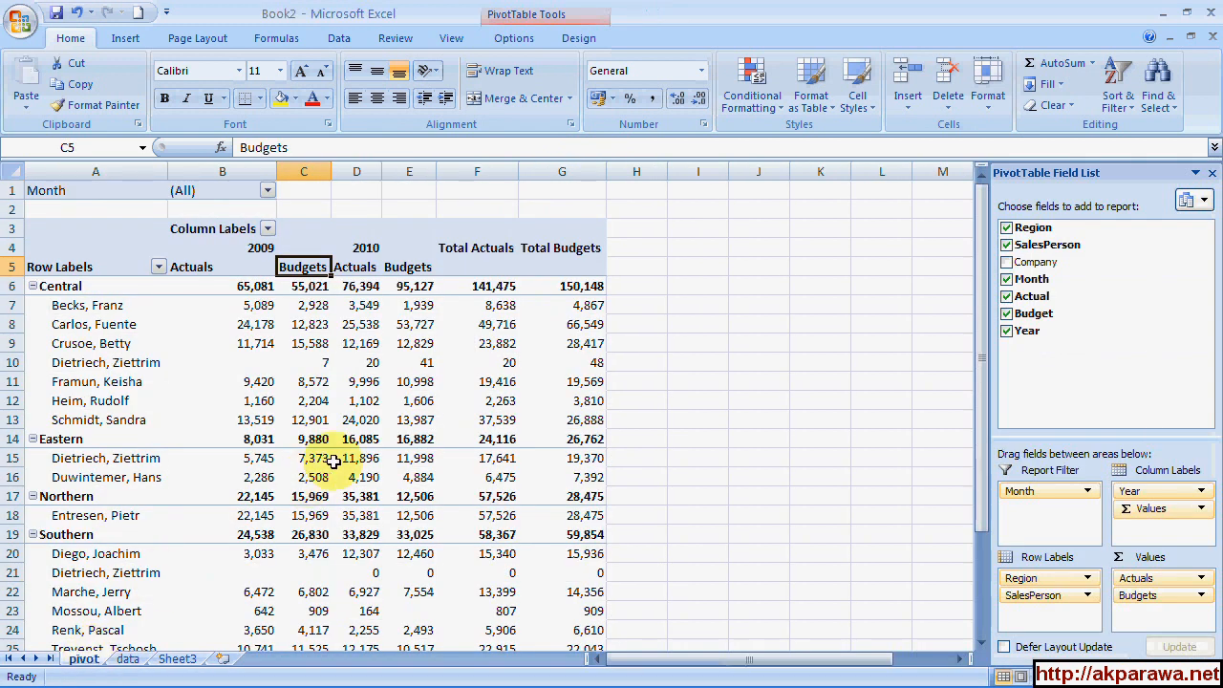
pyautogui.moveTo(334, 461)
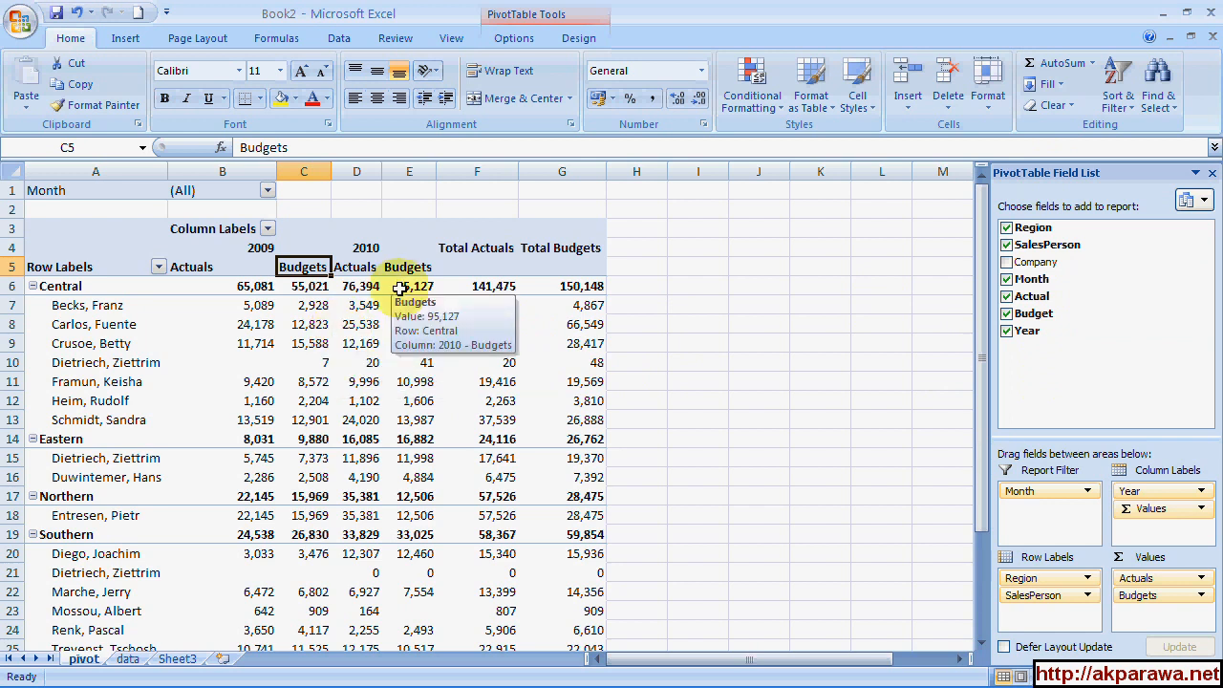
# Add a calculated field named ActVBud to the pivot table with the formula = Actual- Budget
pyautogui.click(544, 18)
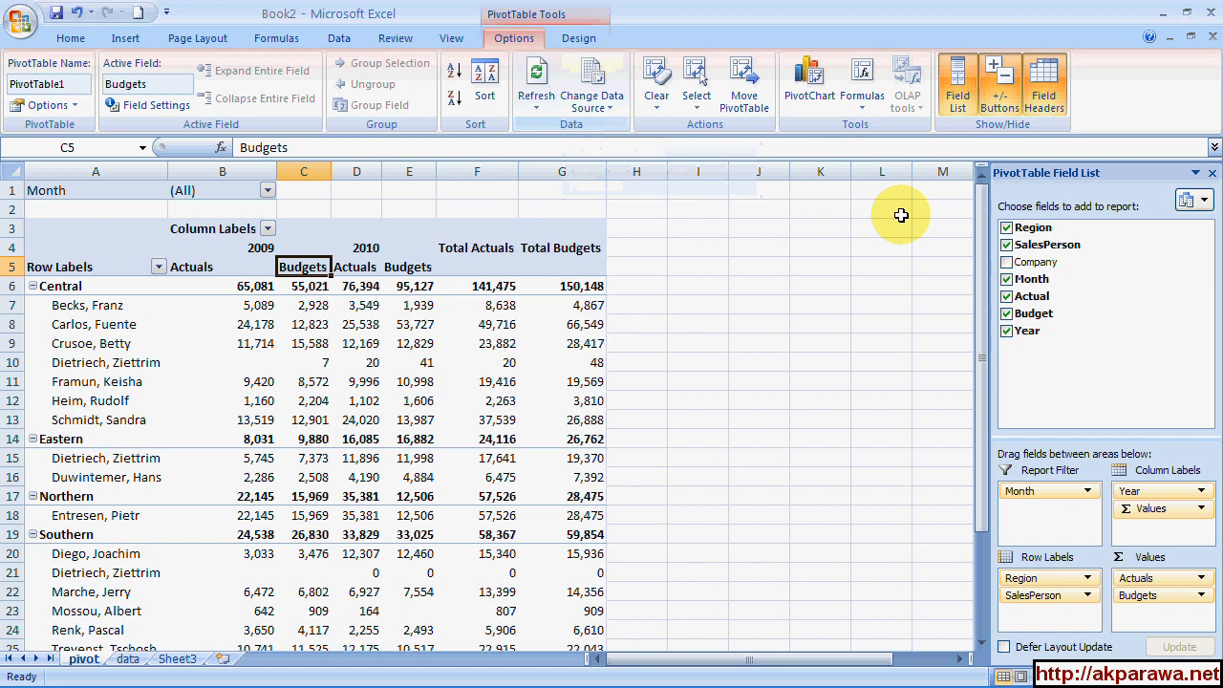
pyautogui.click(867, 103)
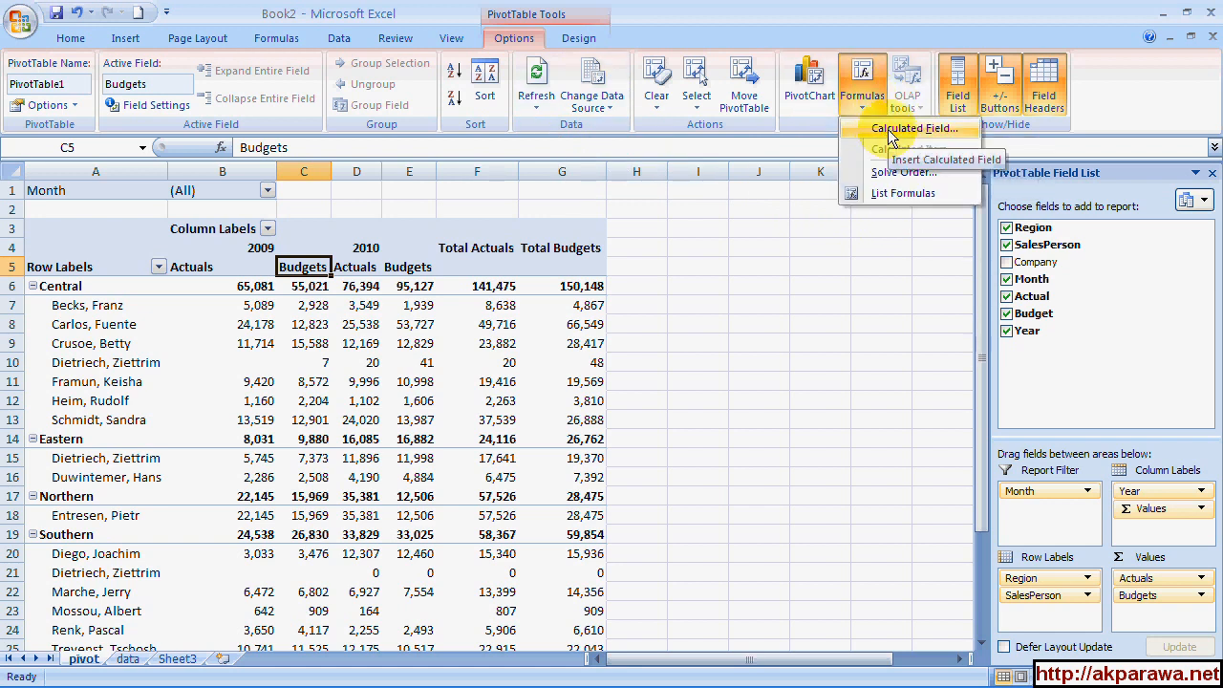
pyautogui.click(887, 132)
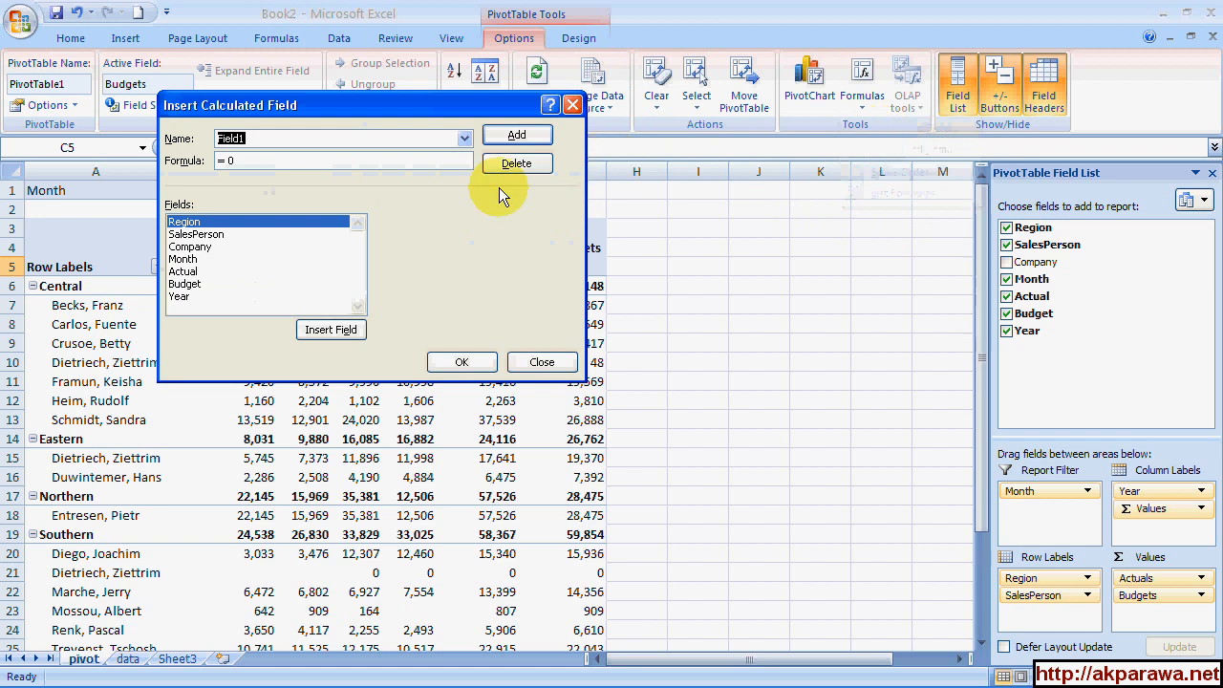
pyautogui.write('Act')
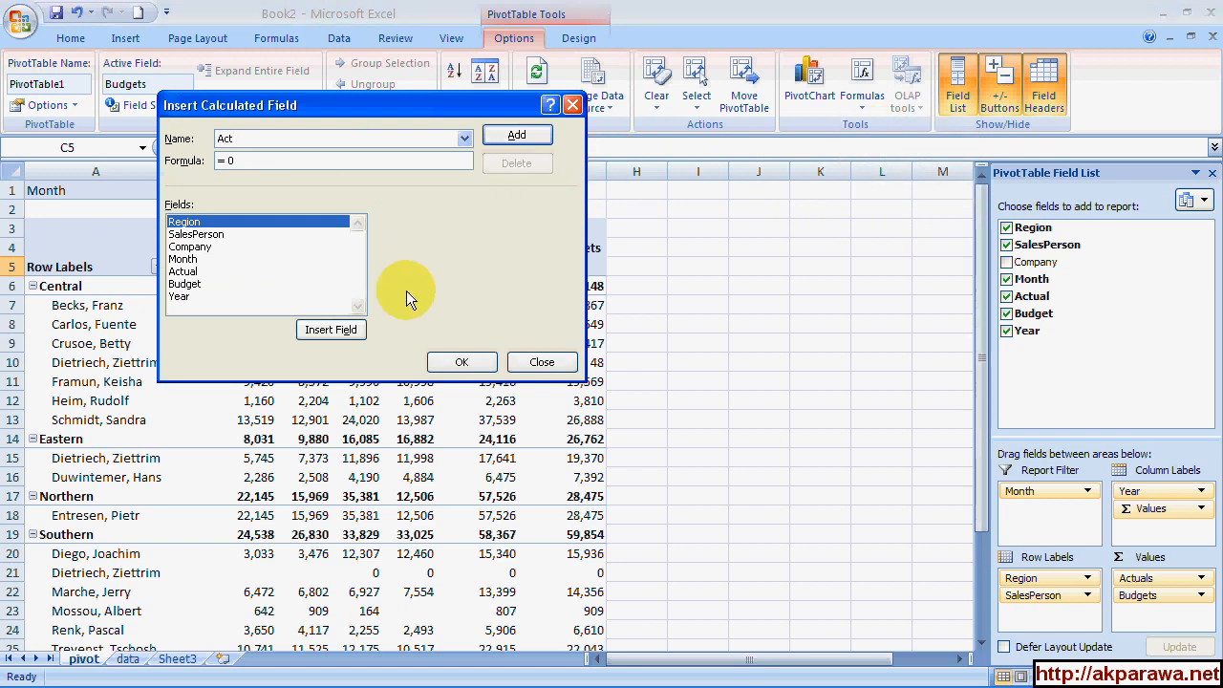
pyautogui.write('VBud')
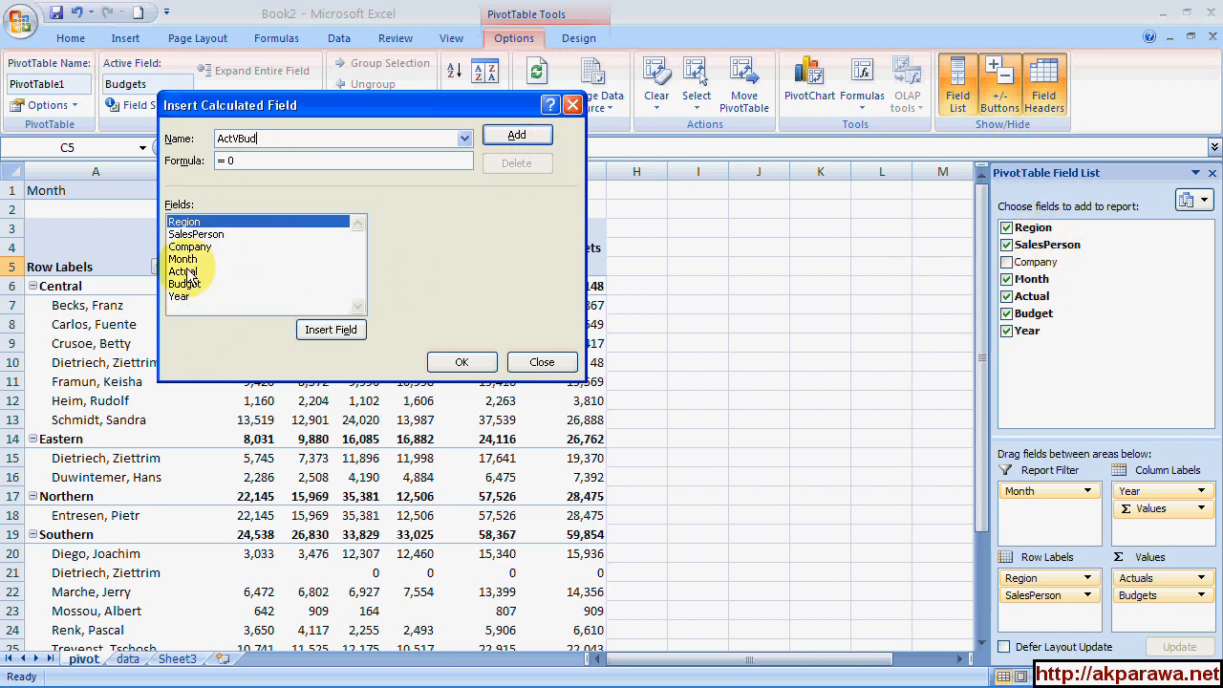
pyautogui.click(237, 161)
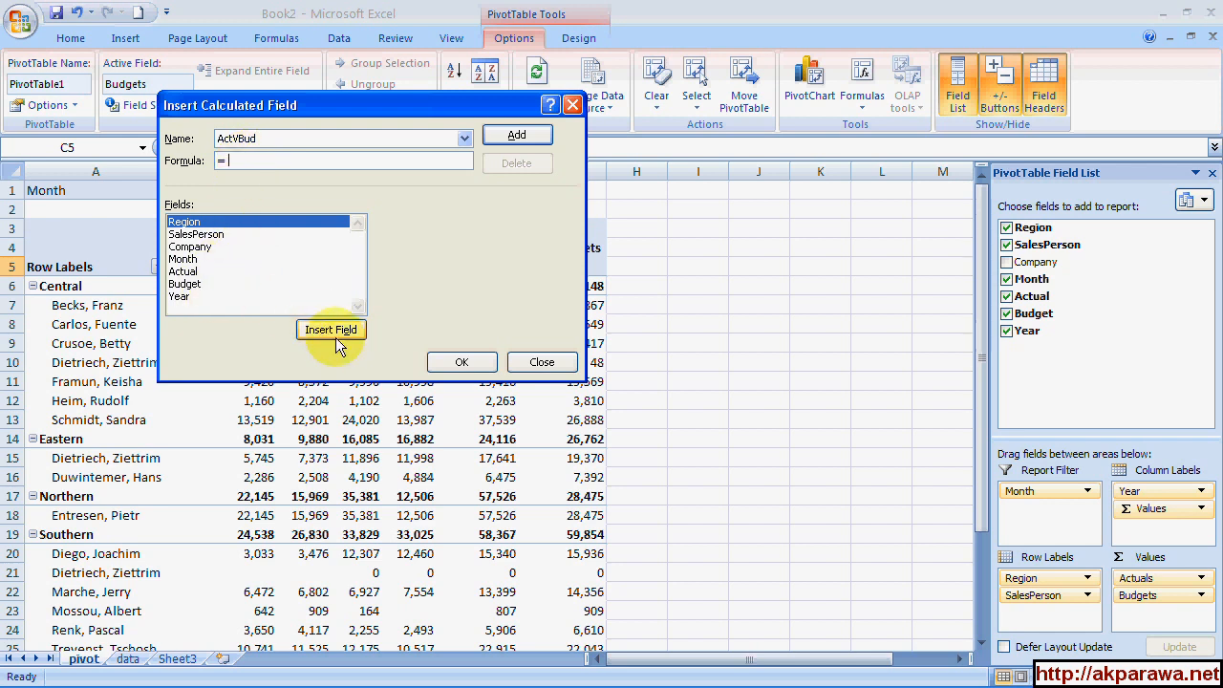
pyautogui.click(188, 272)
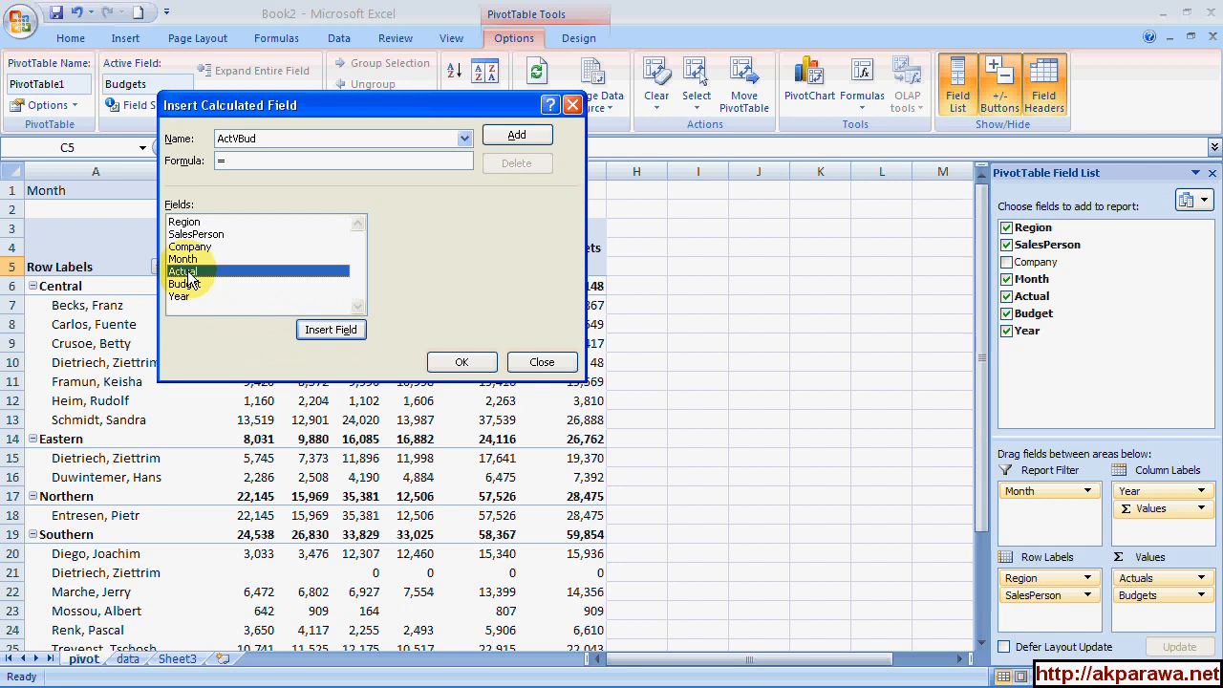
pyautogui.doubleClick(188, 272)
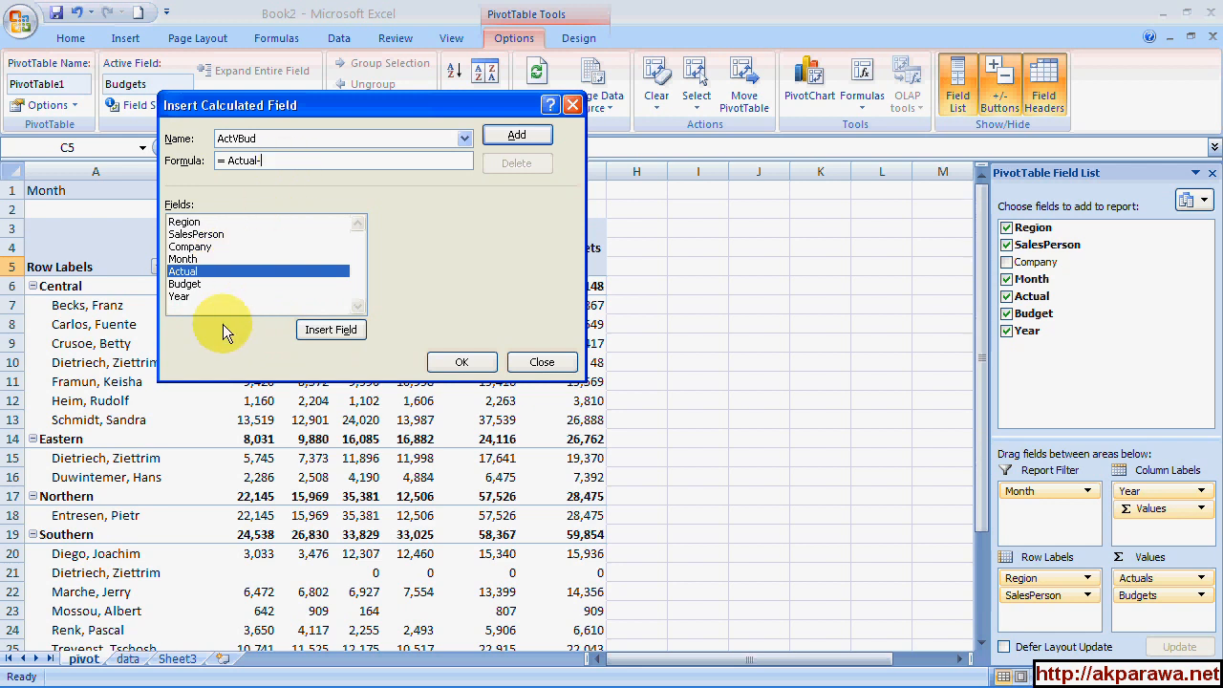
pyautogui.click(191, 284)
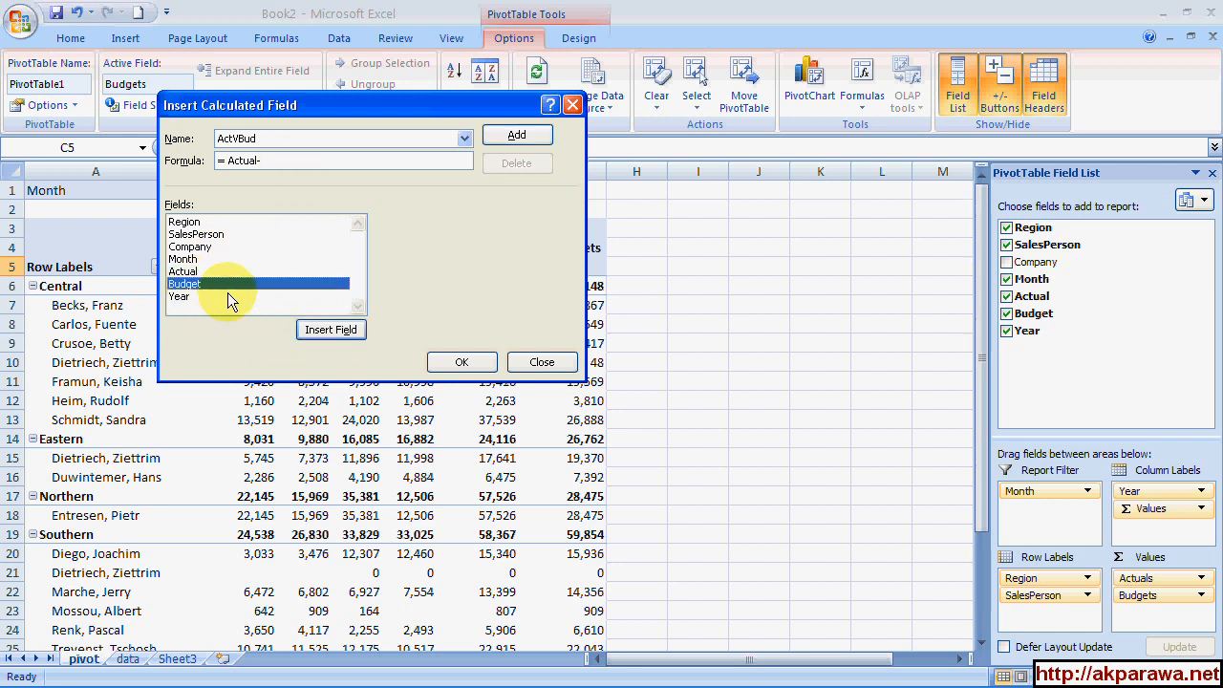
pyautogui.click(330, 330)
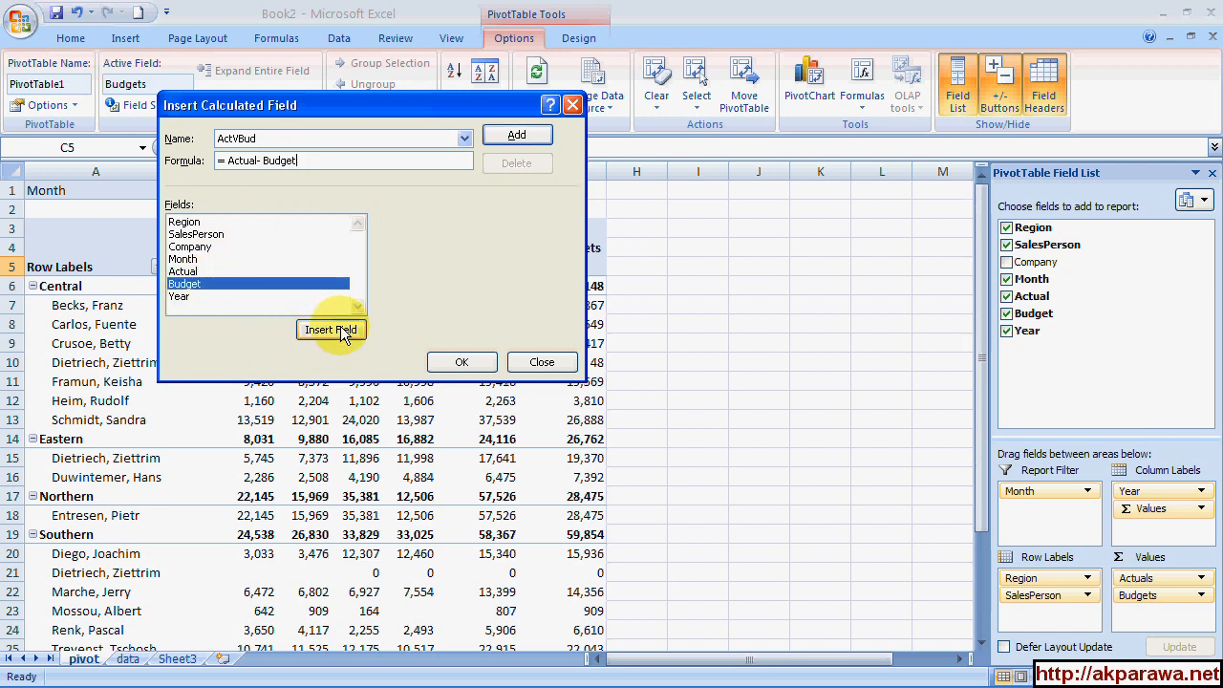
pyautogui.click(516, 137)
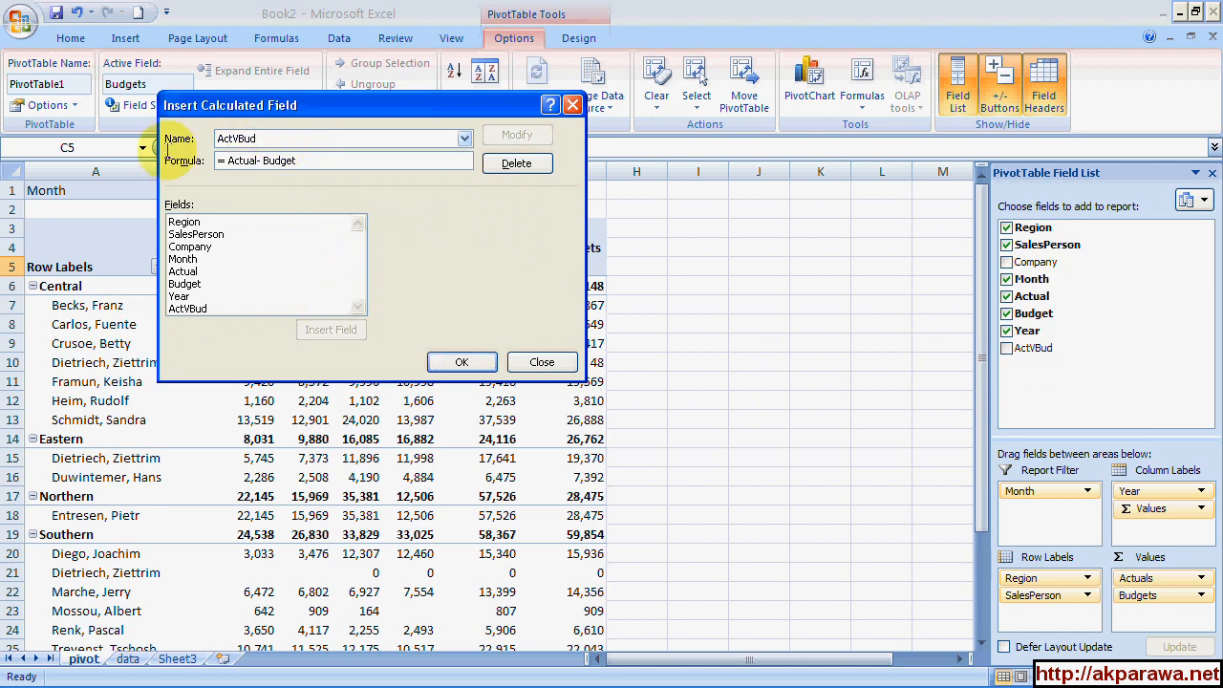
# Name a new calculated field Achievement and begin its formula with =if(iserror( ActVBud/ Budget),0,1+
pyautogui.doubleClick(220, 138)
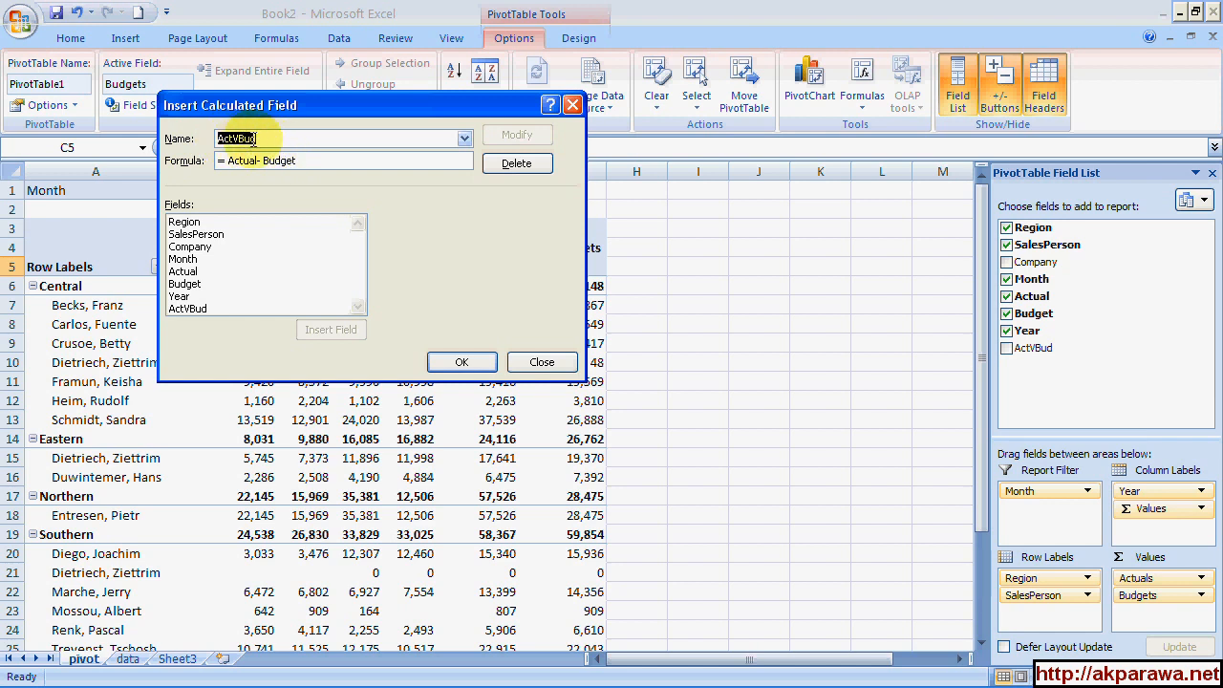
pyautogui.write('Ach')
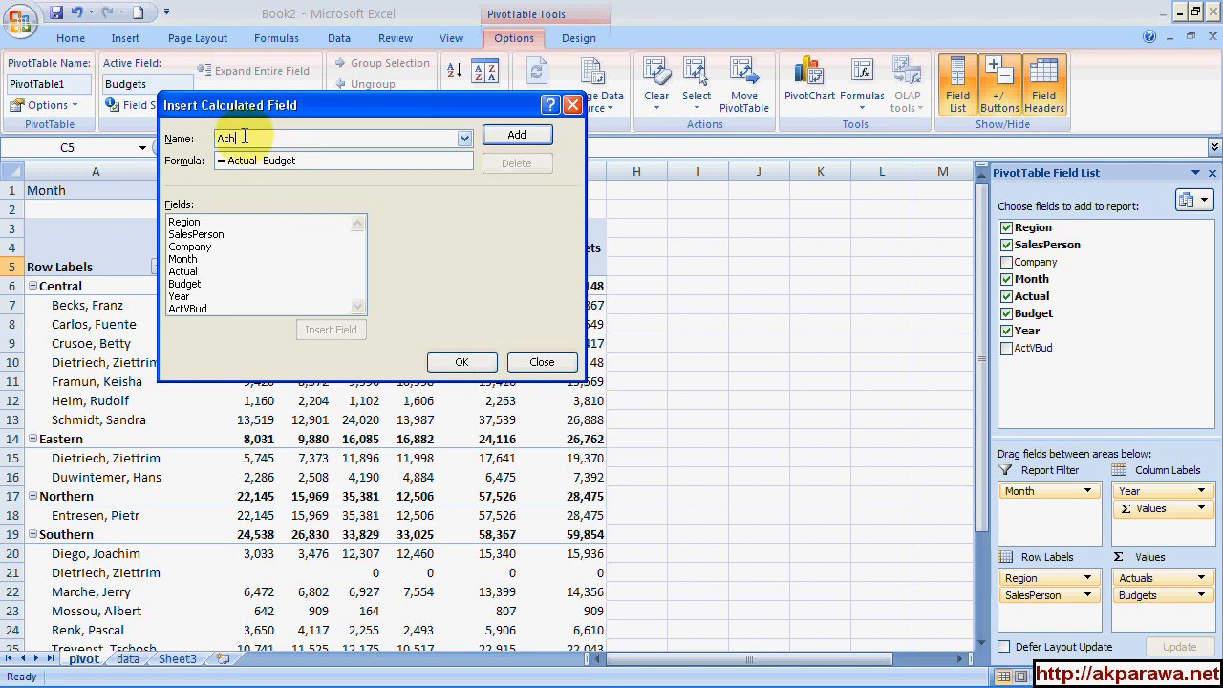
pyautogui.write('ievement')
pyautogui.moveTo(315, 161); pyautogui.dragTo(184, 165)
pyautogui.write('=')
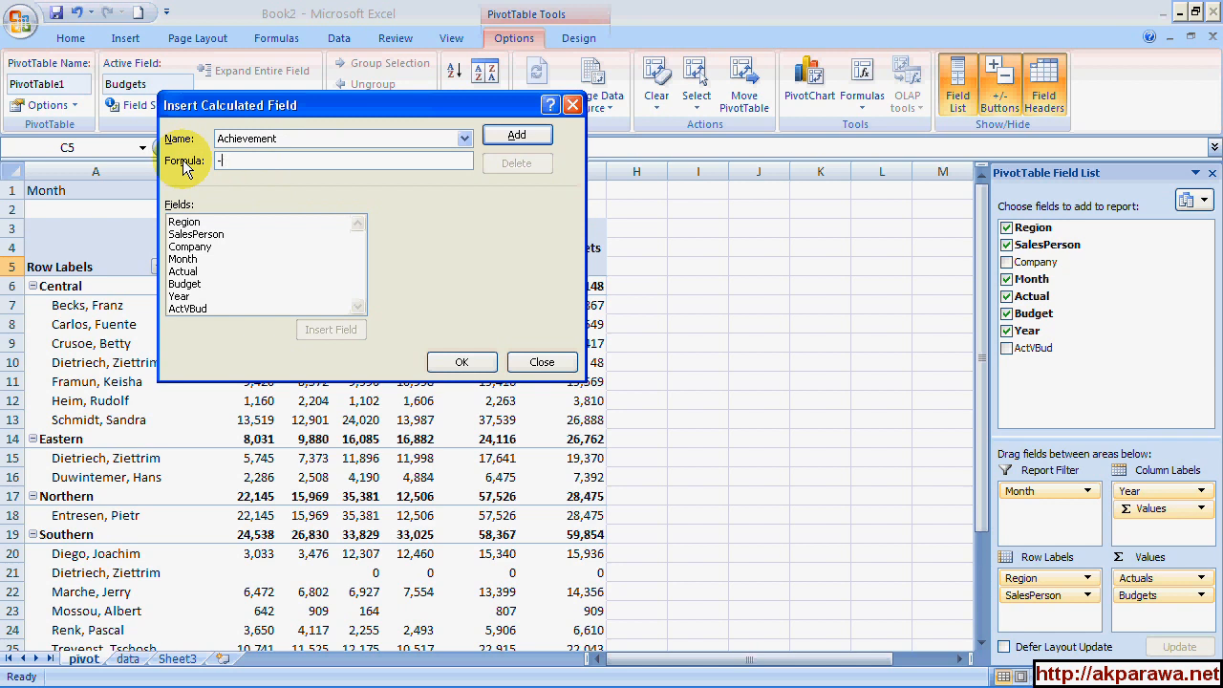
pyautogui.write('if')
pyautogui.write('(iserror(')
pyautogui.doubleClick(203, 307)
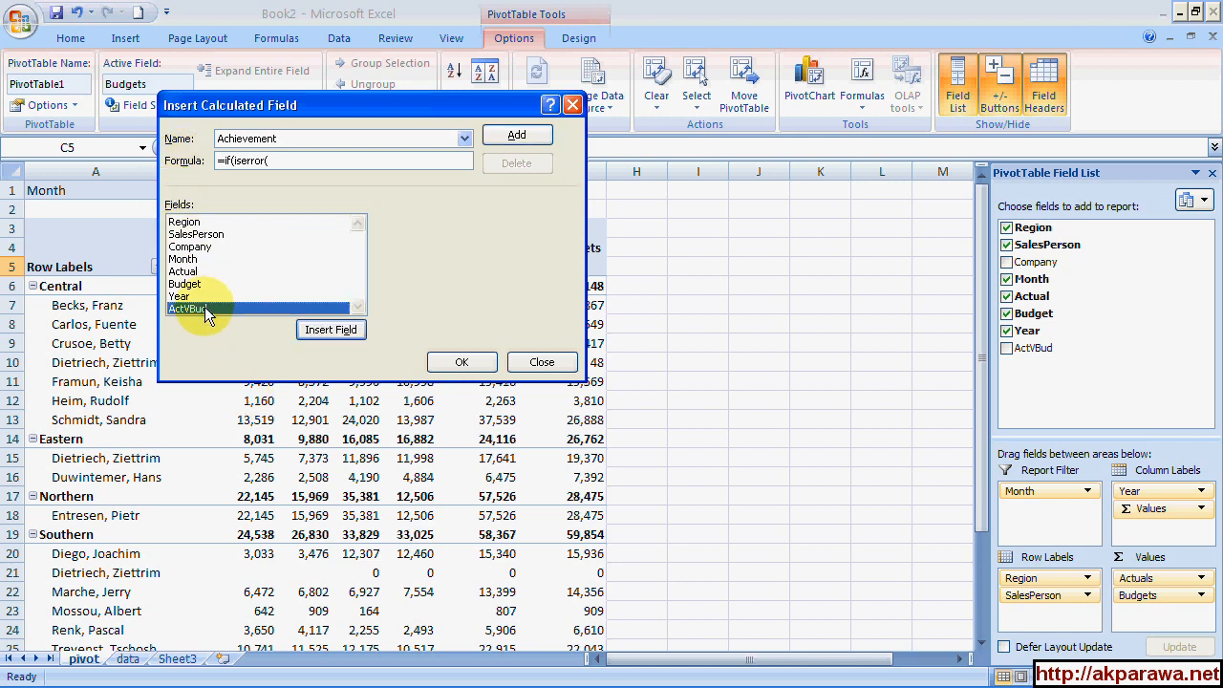
pyautogui.write('/')
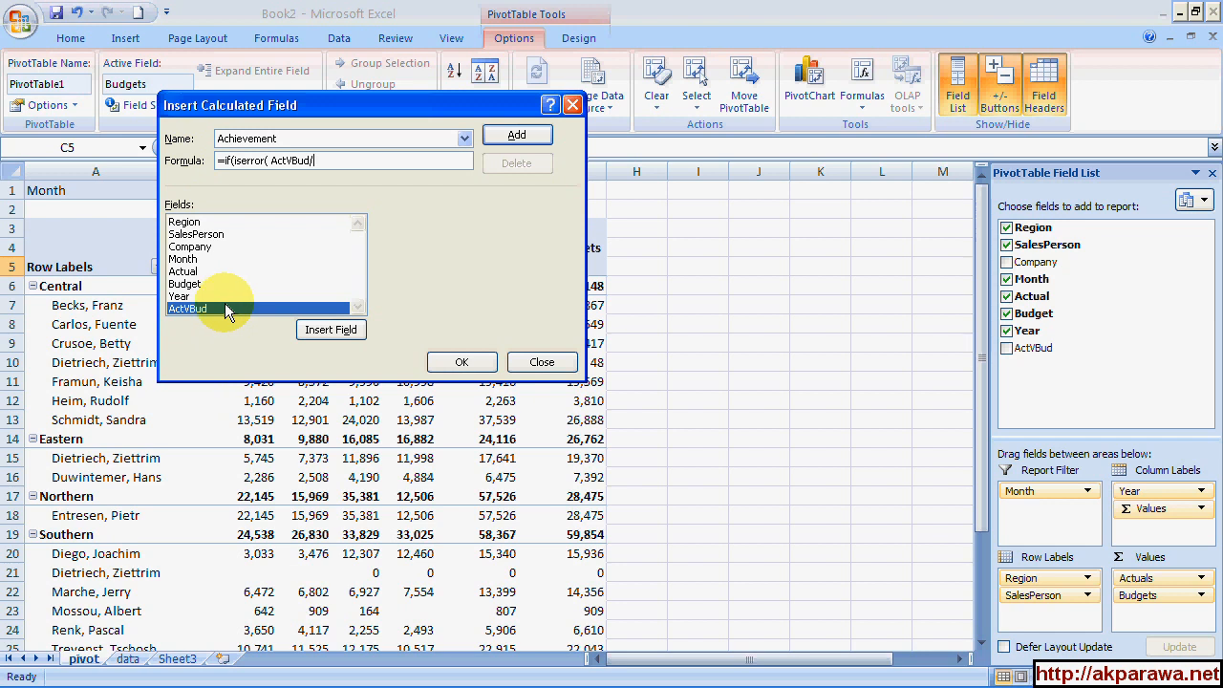
pyautogui.doubleClick(184, 284)
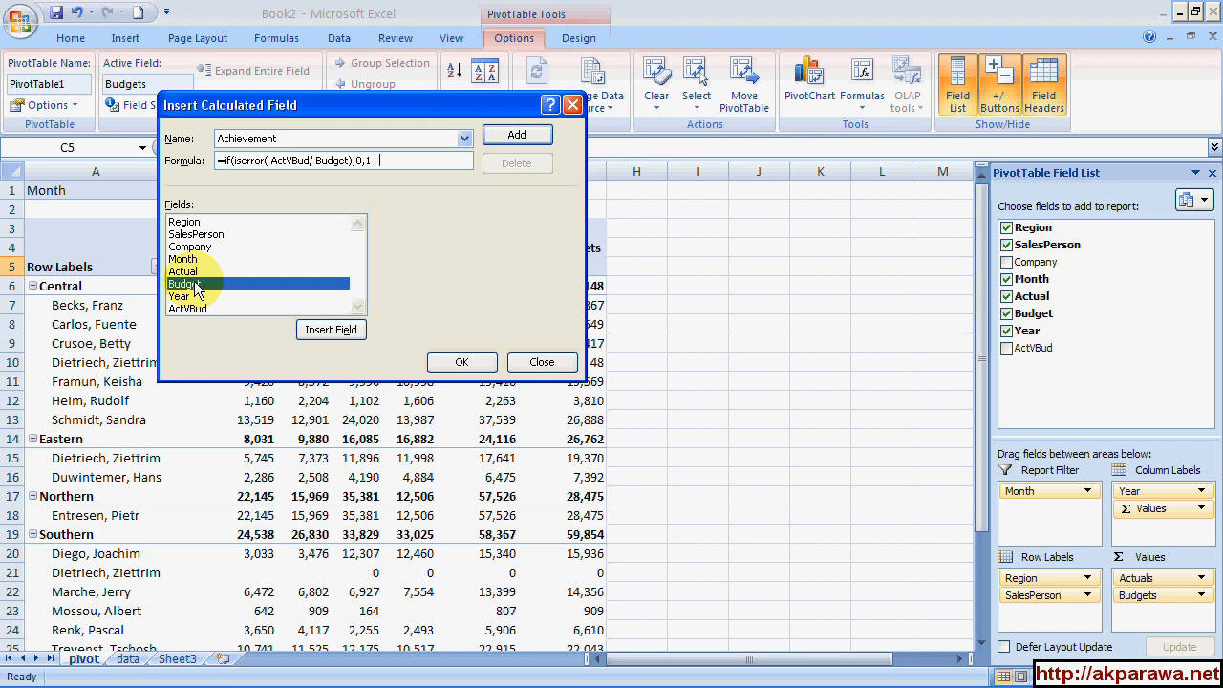
# Complete the Achievement formula with ( ActVBud/ Budget)), add the field and confirm the calculated fields into the pivot table
pyautogui.write('(')
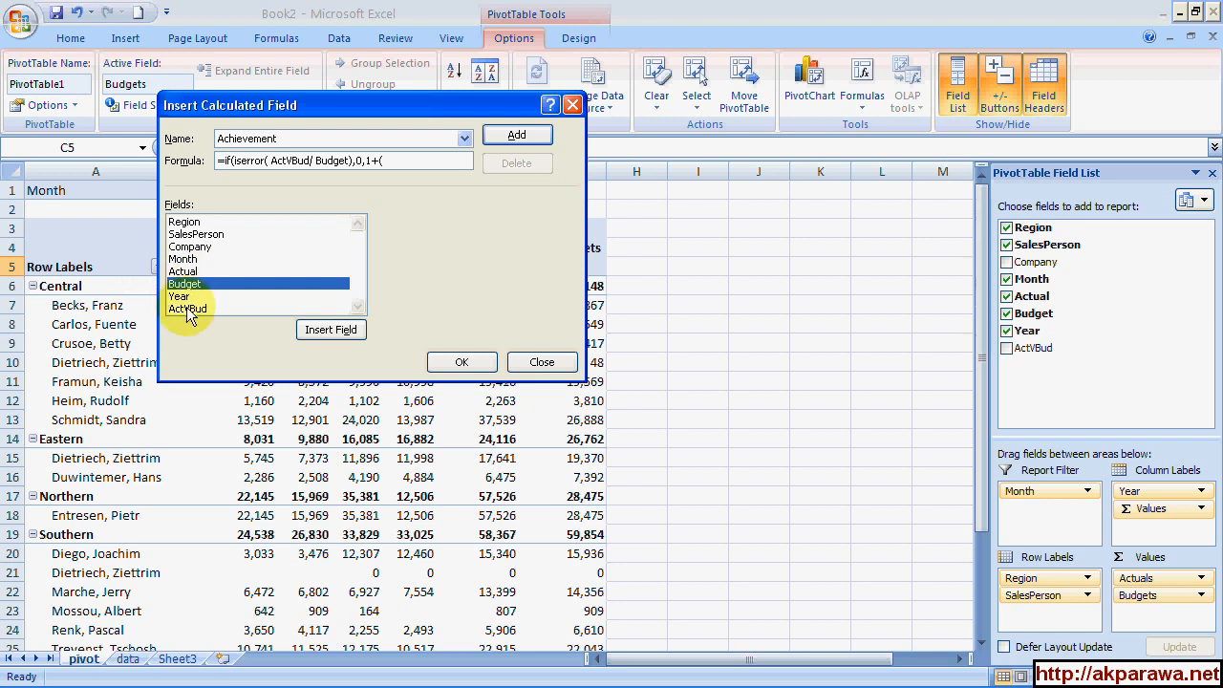
pyautogui.doubleClick(191, 309)
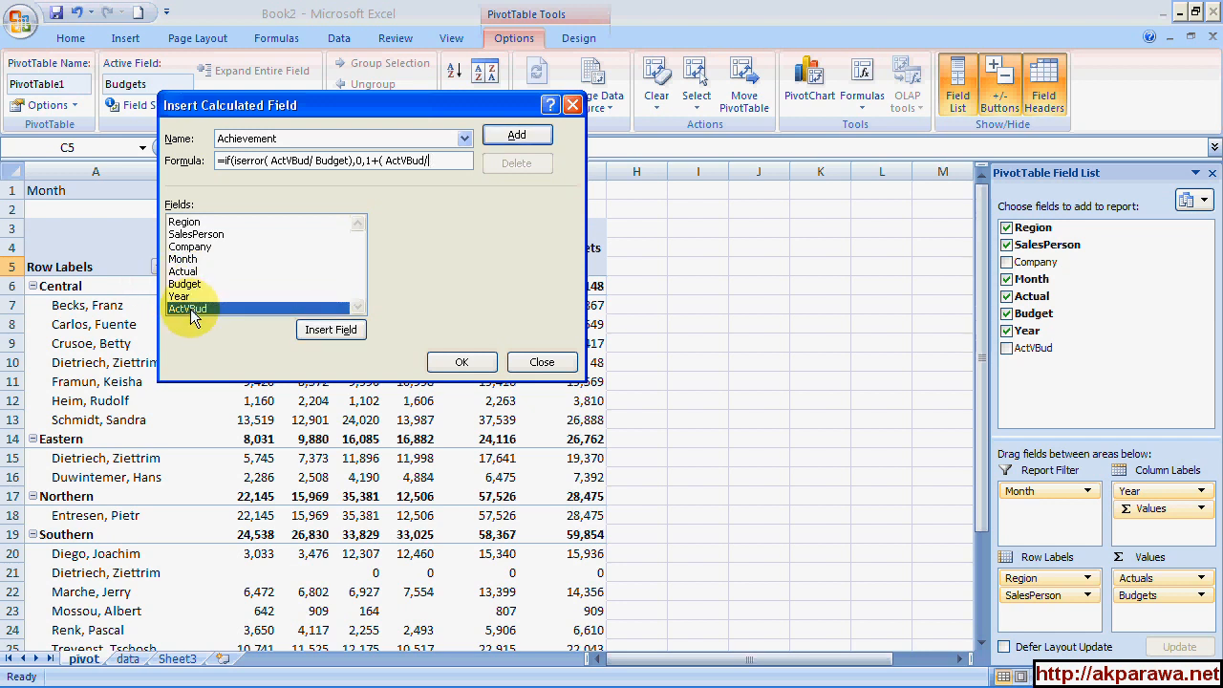
pyautogui.doubleClick(195, 285)
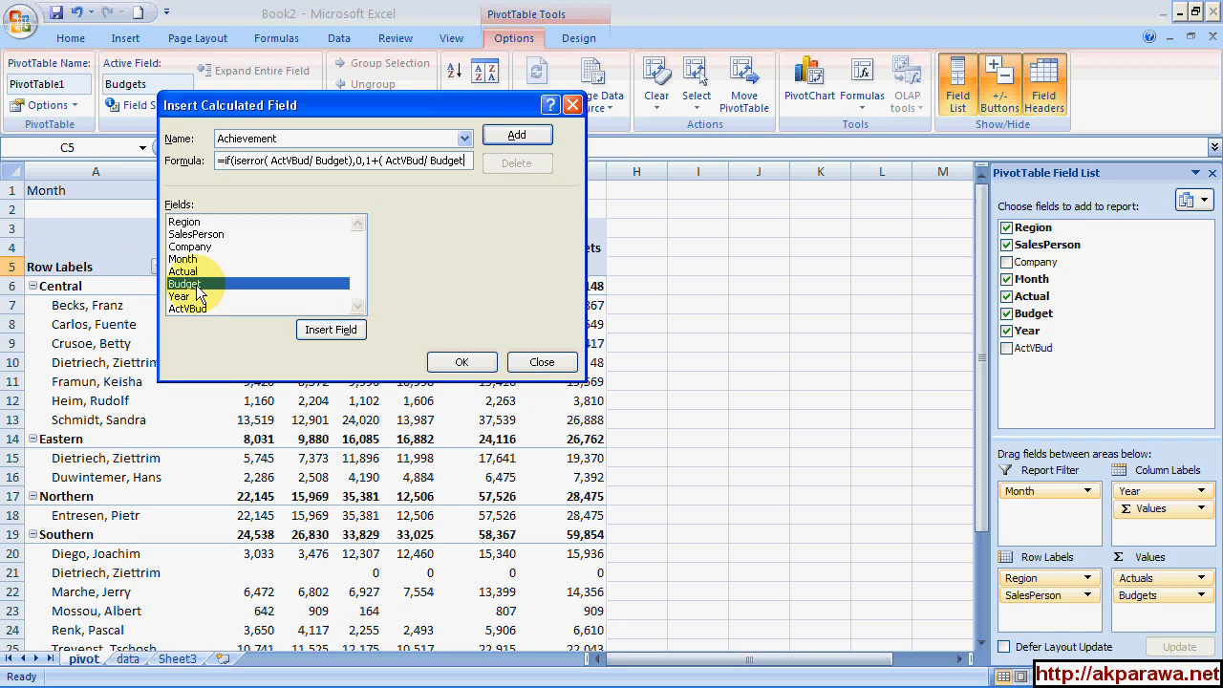
pyautogui.write('))')
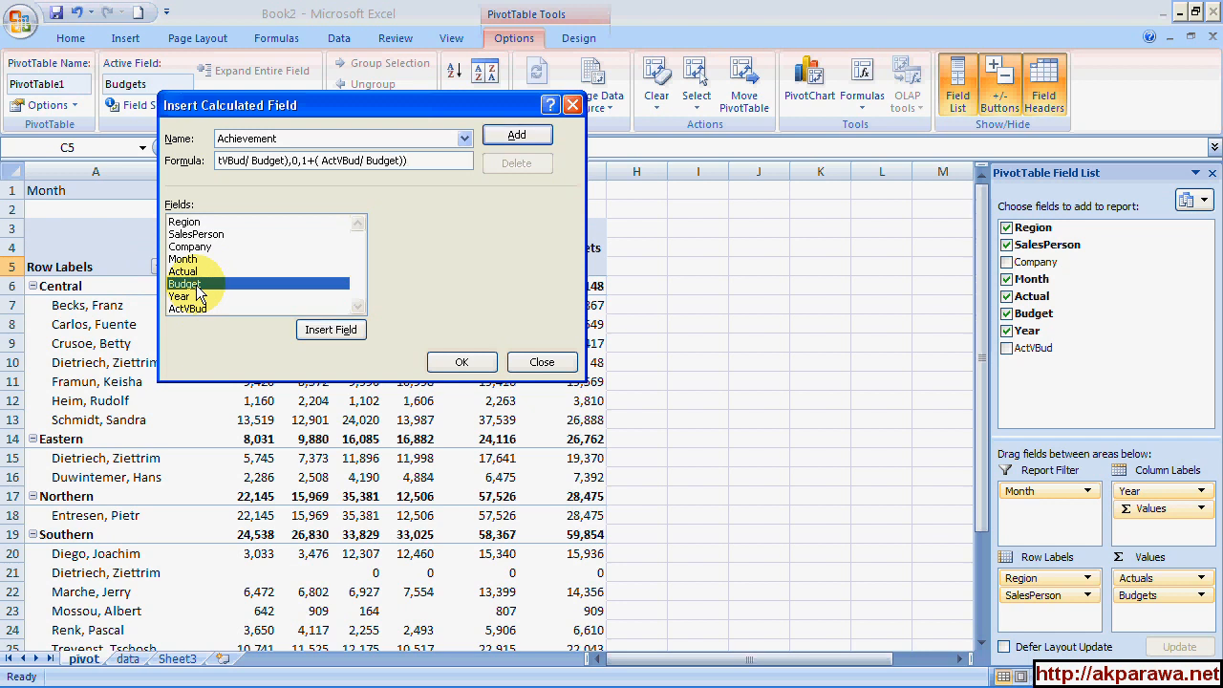
pyautogui.click(515, 138)
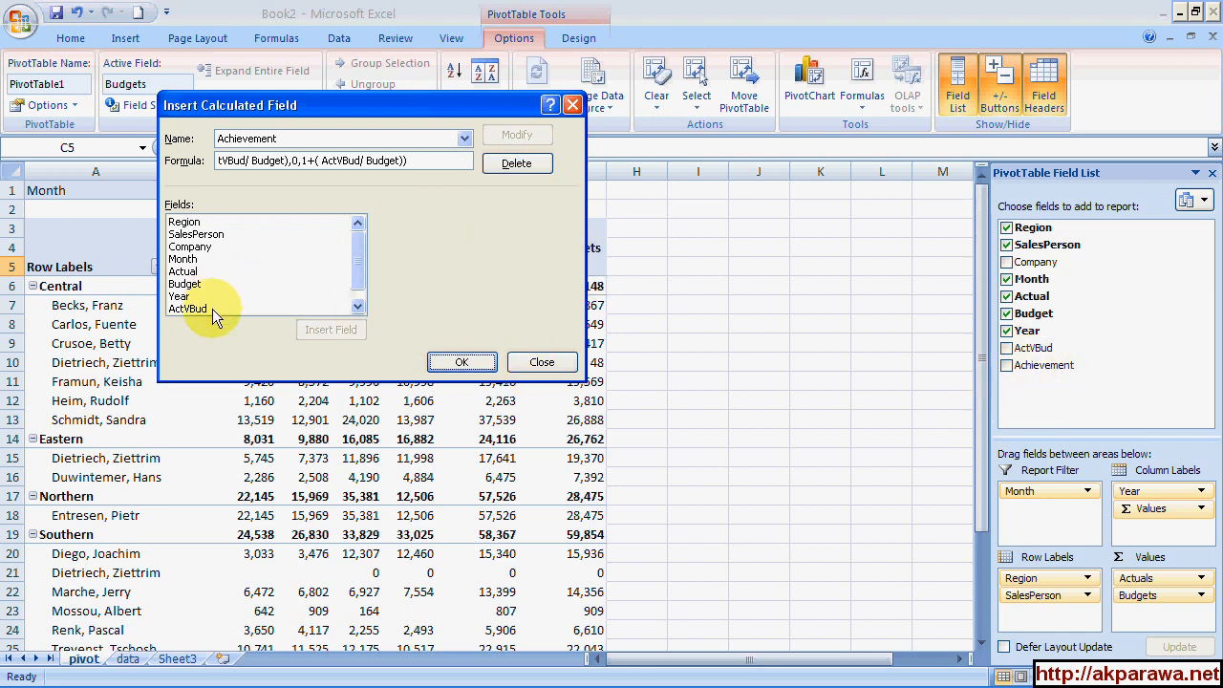
pyautogui.click(357, 306)
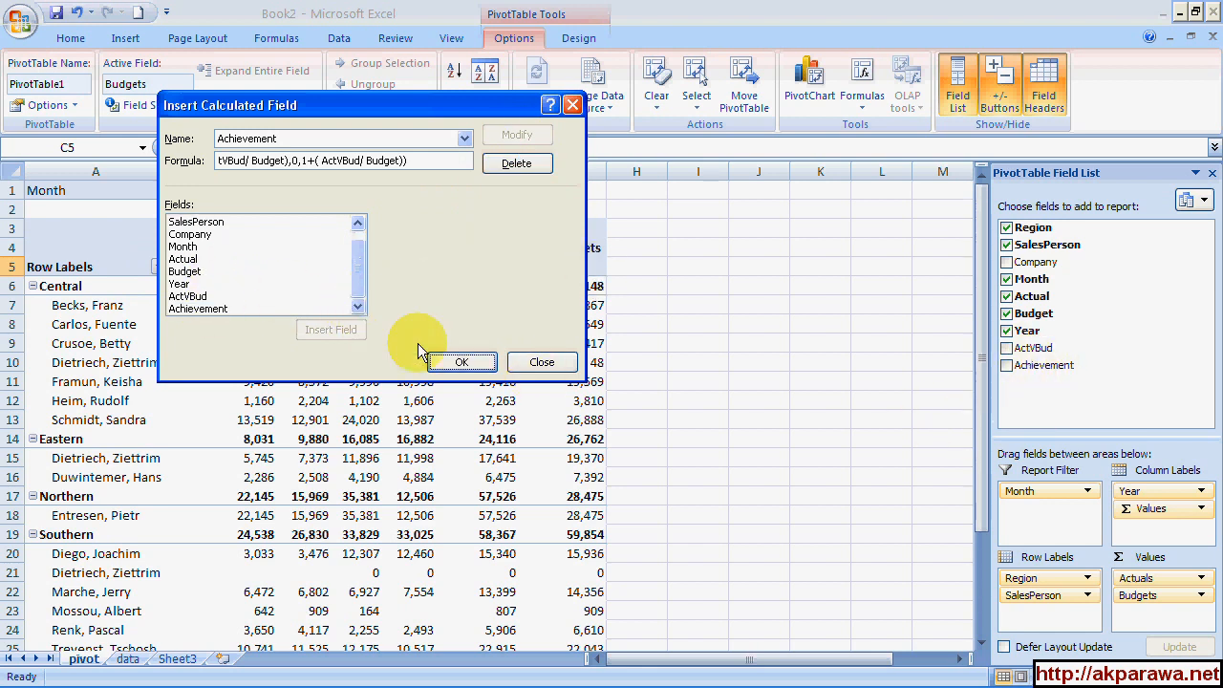
pyautogui.click(460, 369)
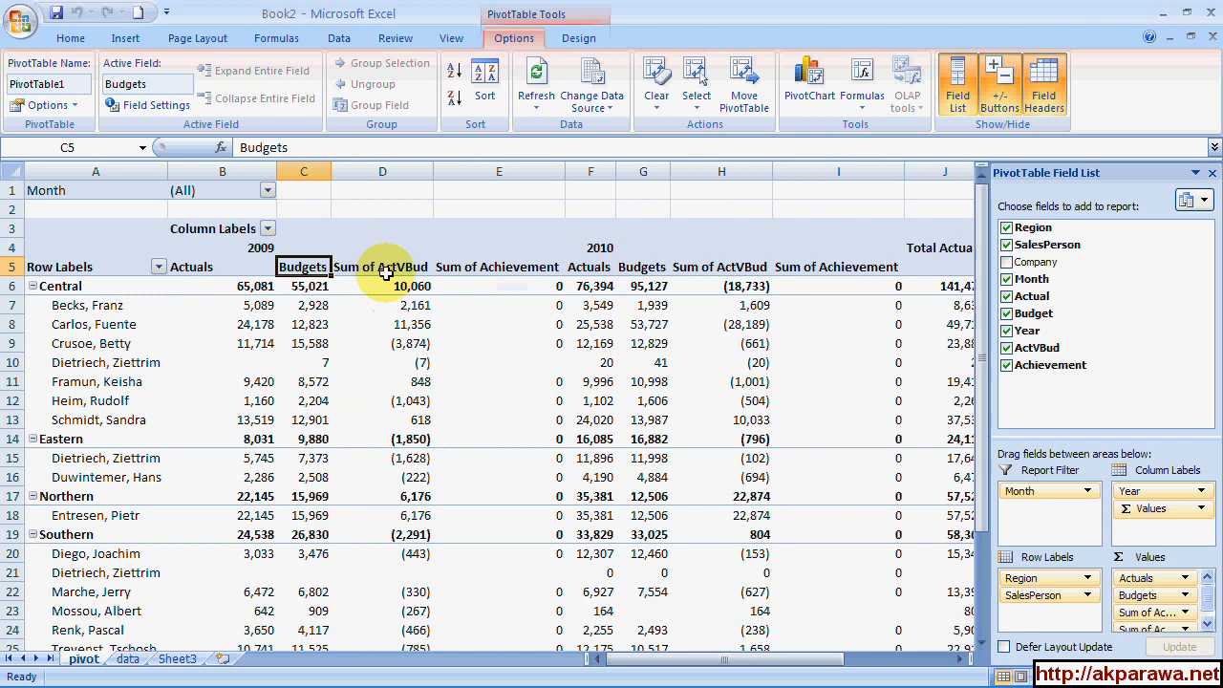
# Rename the Sum of ActVBud value heading in the pivot table to Act-Bud
pyautogui.click(396, 268)
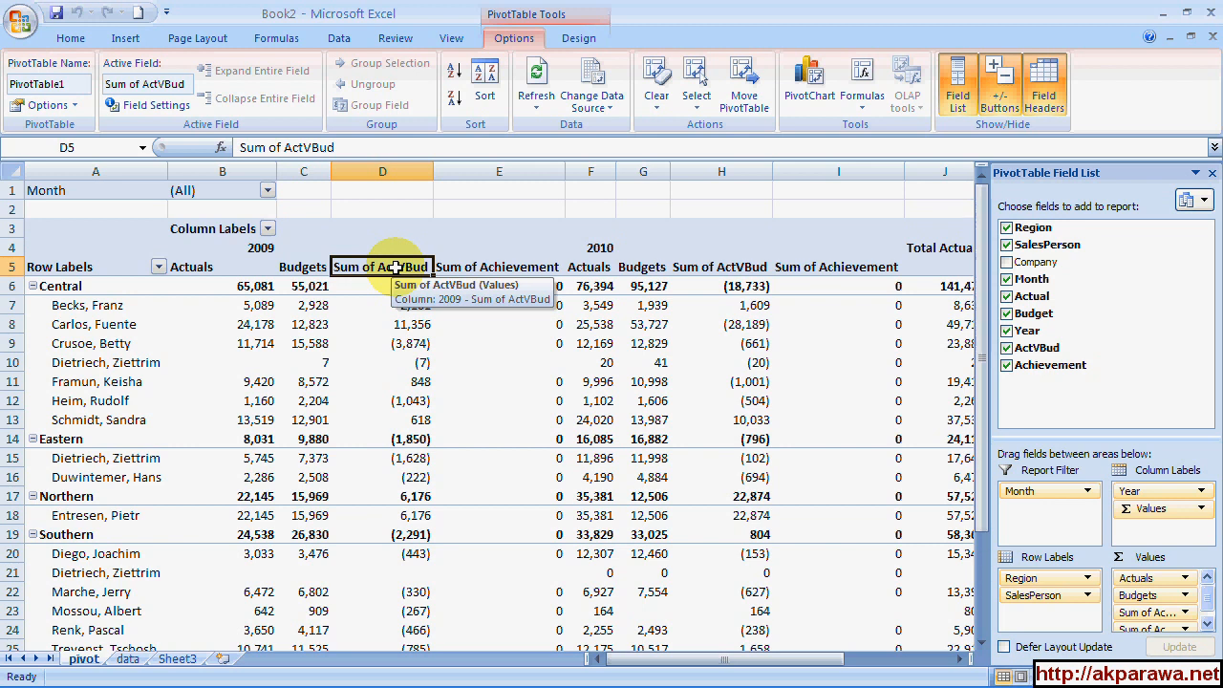
pyautogui.write('Act-')
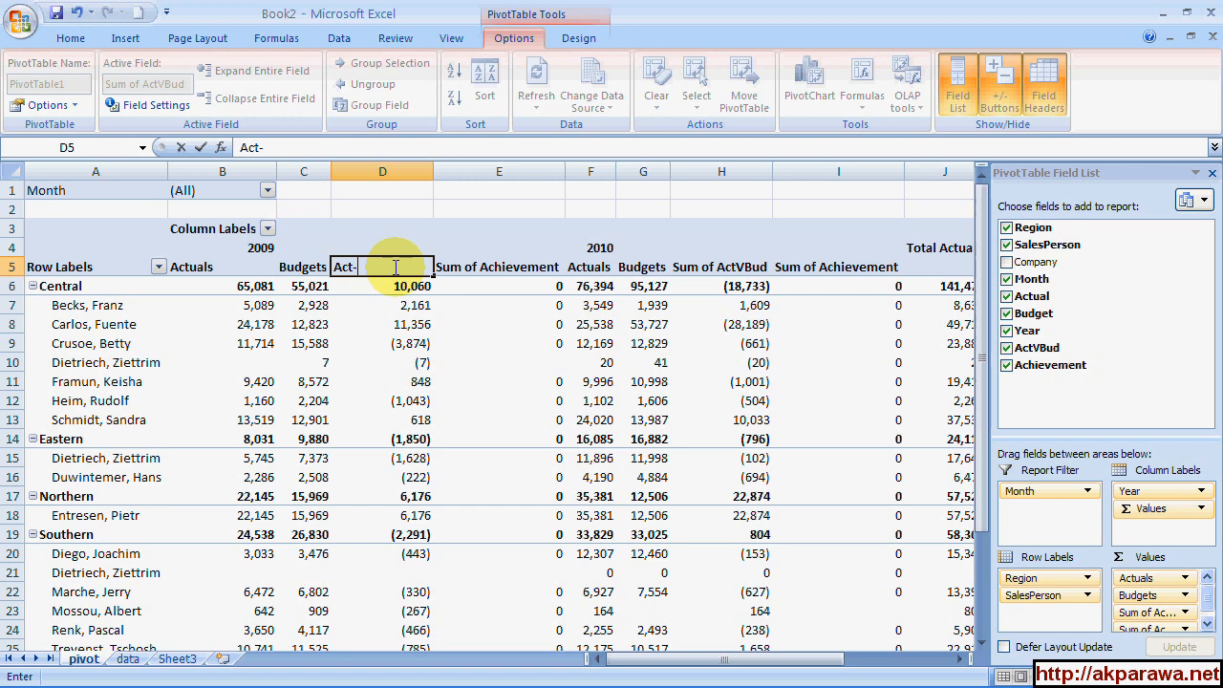
pyautogui.write('Bud#')
pyautogui.press('BackSpace')
pyautogui.press('Return')
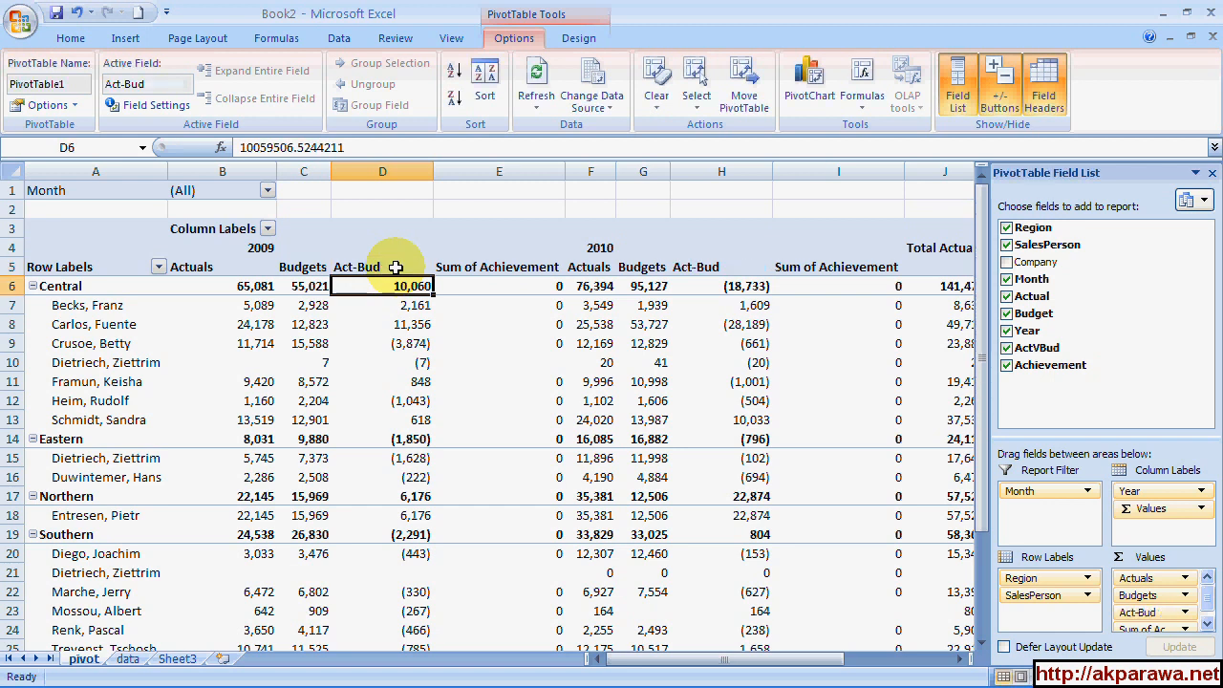
# Check the value field settings of the Act-Bud field and cancel out of them
pyautogui.click(386, 268)
pyautogui.rightClick(387, 268)
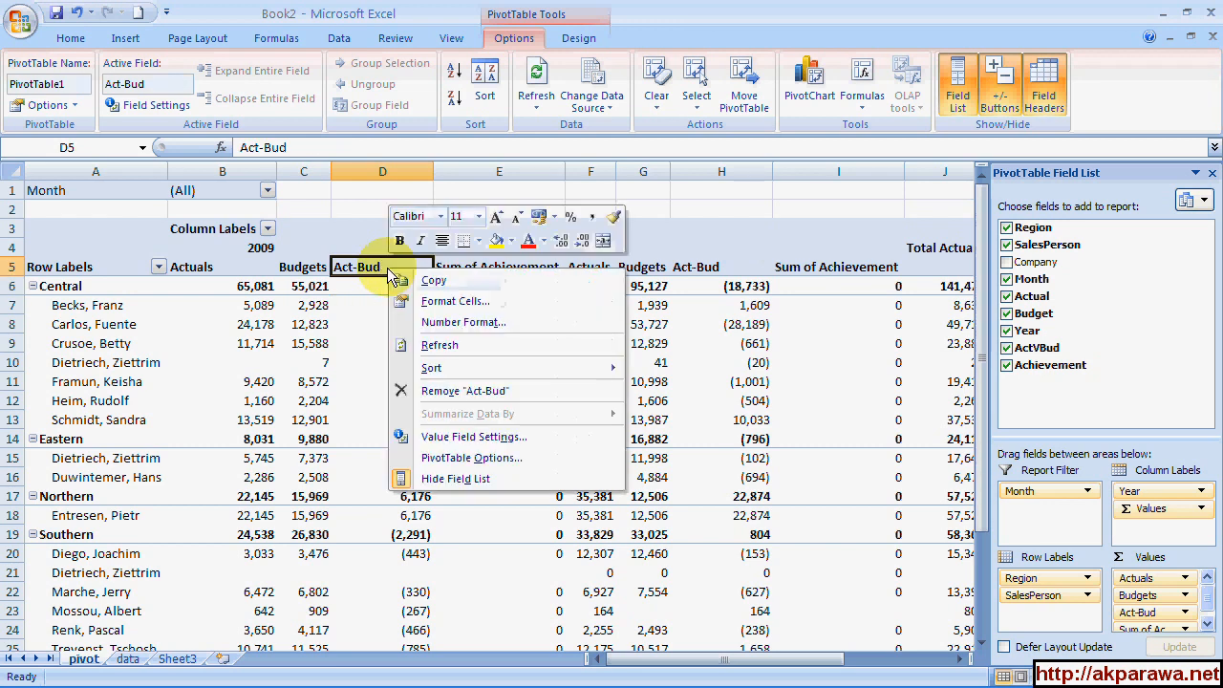
pyautogui.click(472, 436)
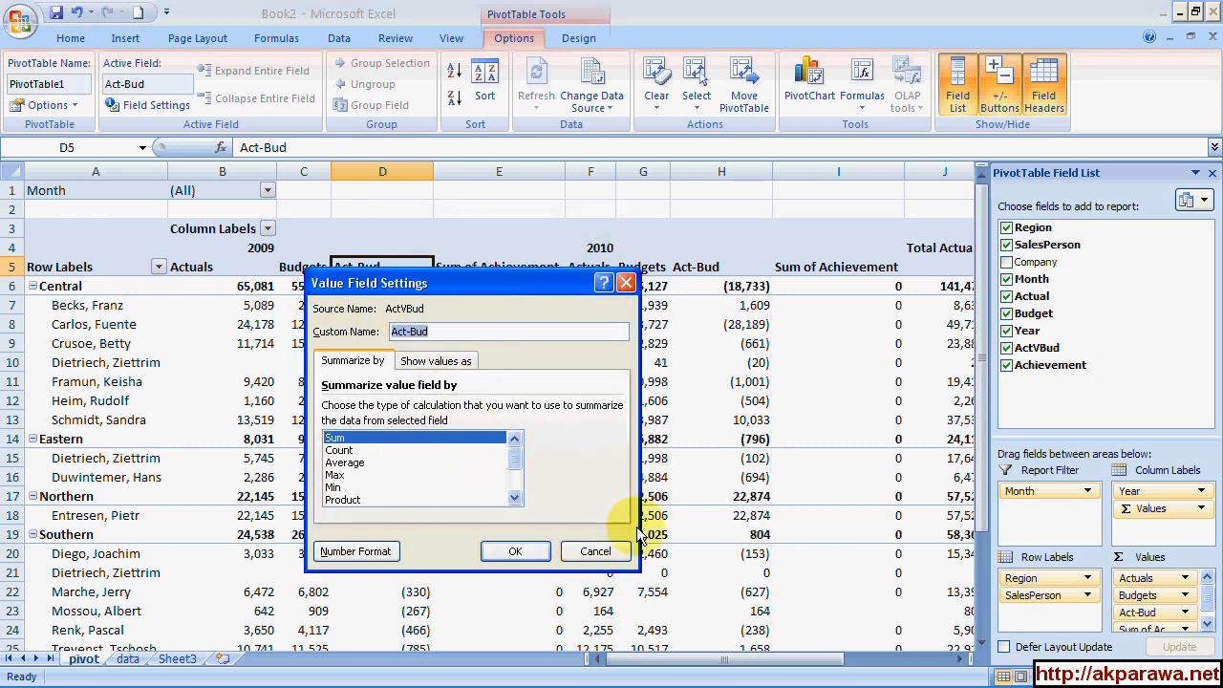
pyautogui.click(617, 555)
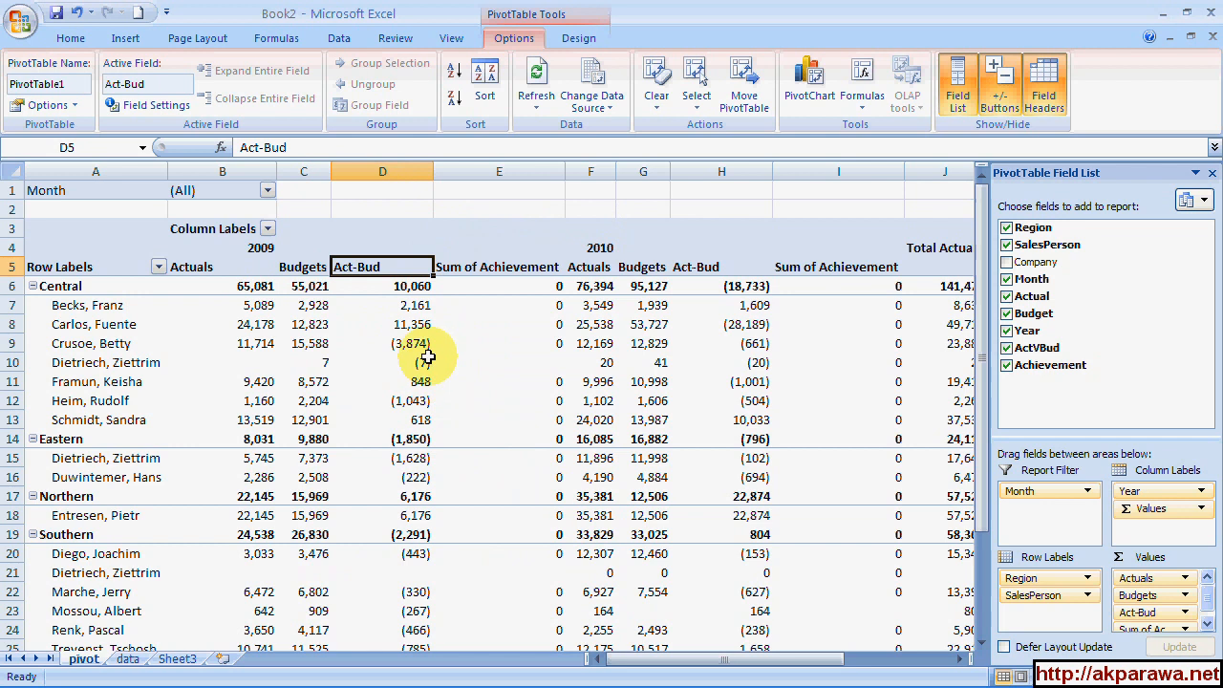
# Rename the Sum of Achievement value heading in the pivot table to Achvmt%
pyautogui.click(504, 268)
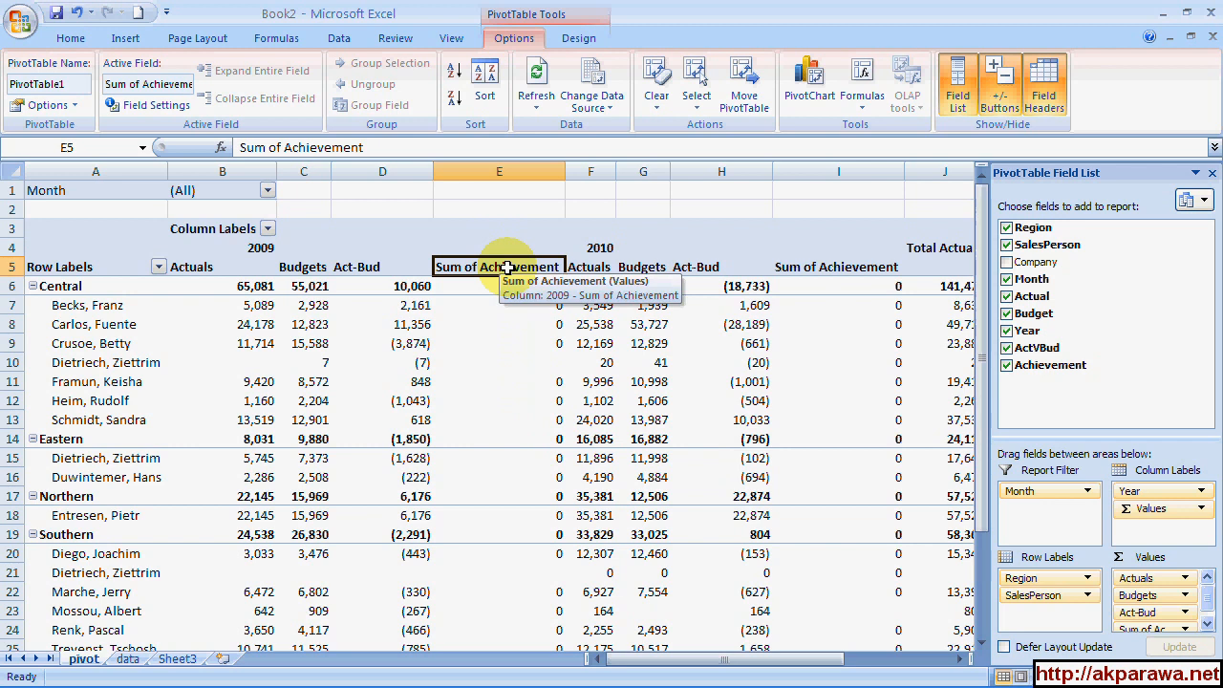
pyautogui.write('Achvmt')
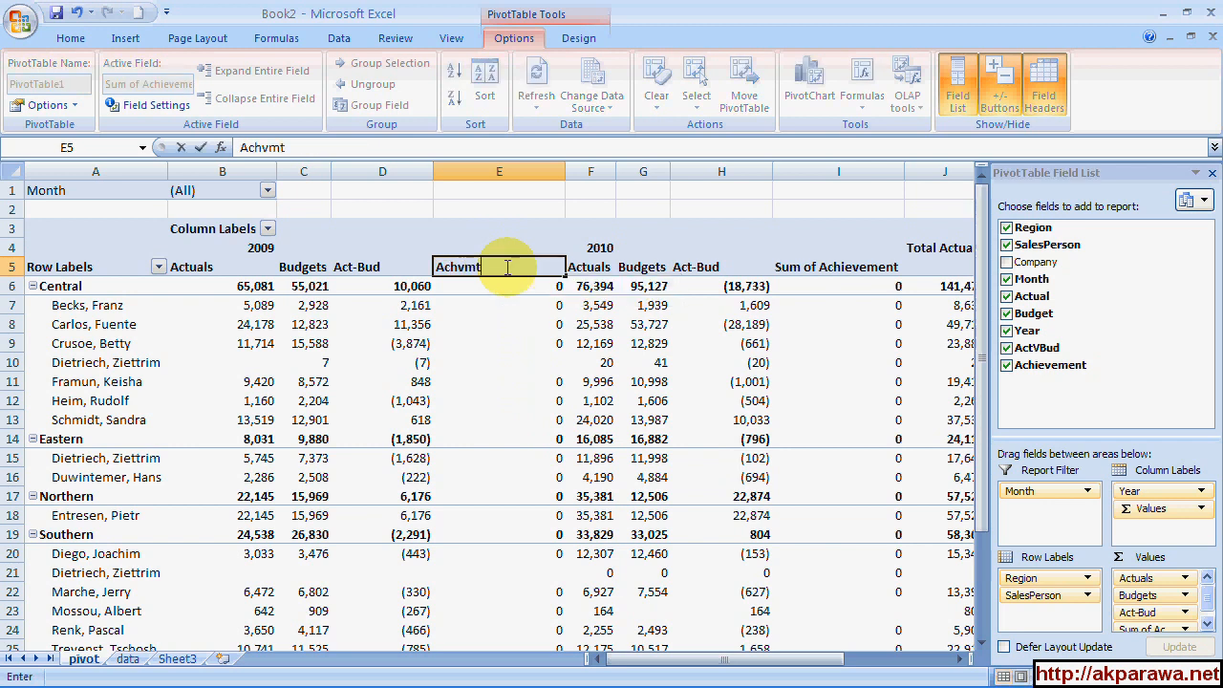
pyautogui.write('%')
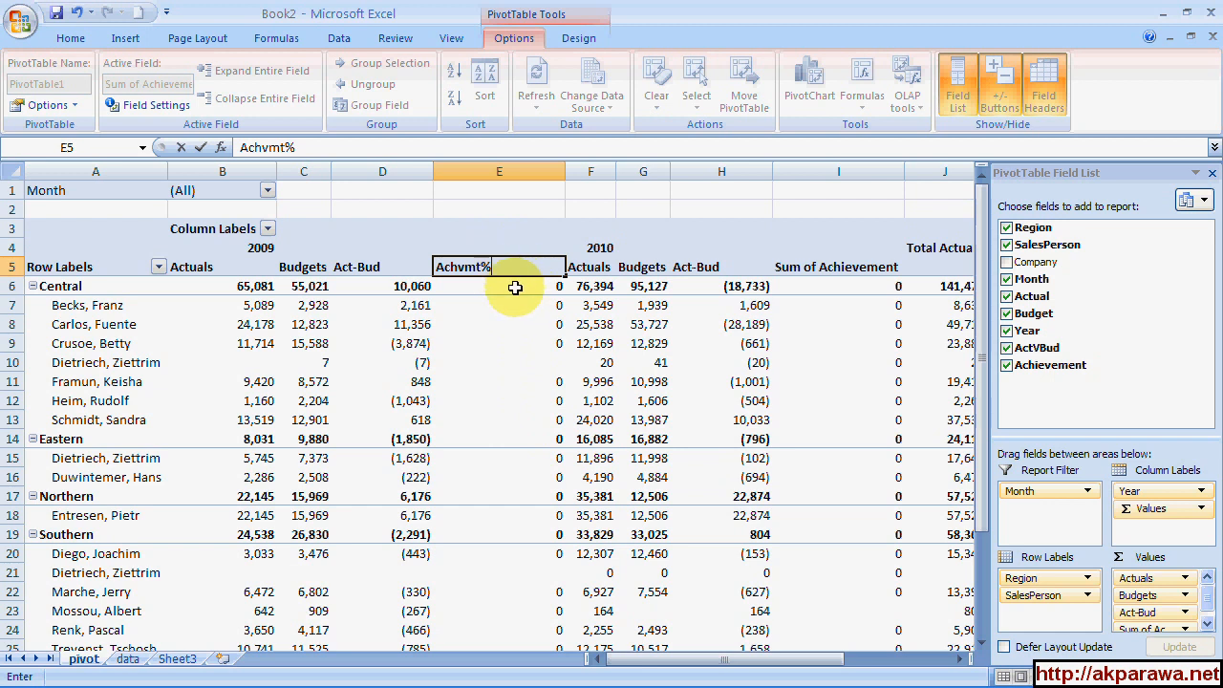
pyautogui.press('Return')
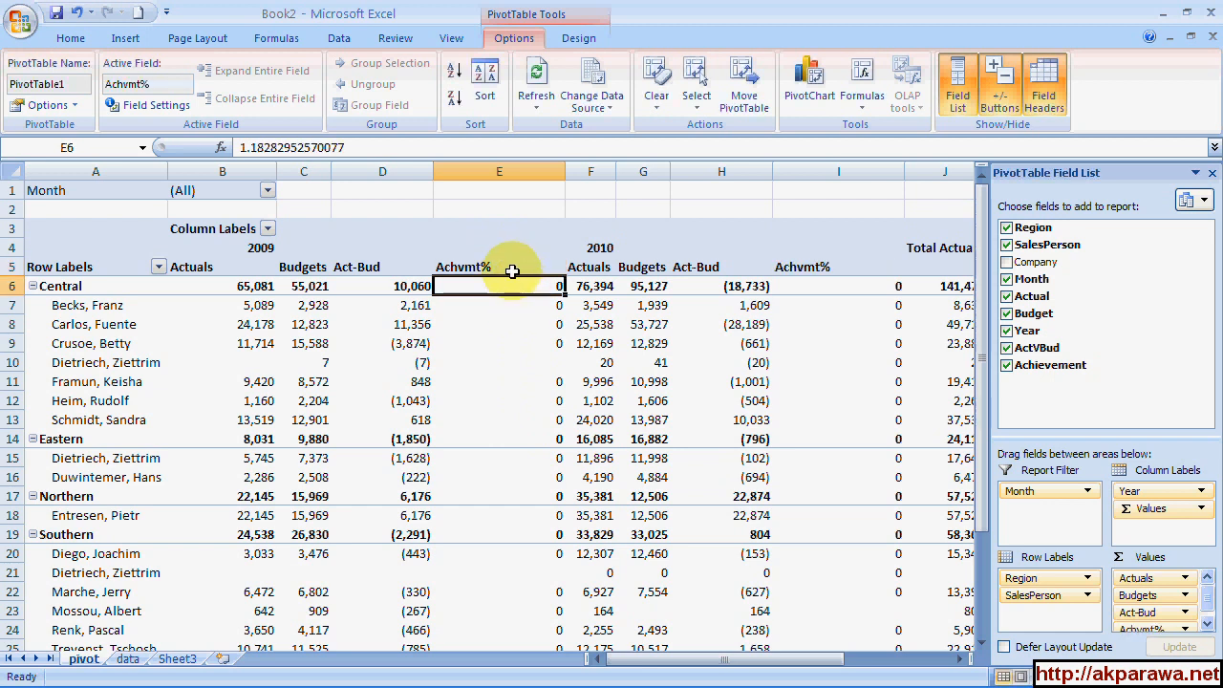
# Format the Achvmt% value field as Percentage with 1 decimal place and confirm its field settings
pyautogui.click(512, 269)
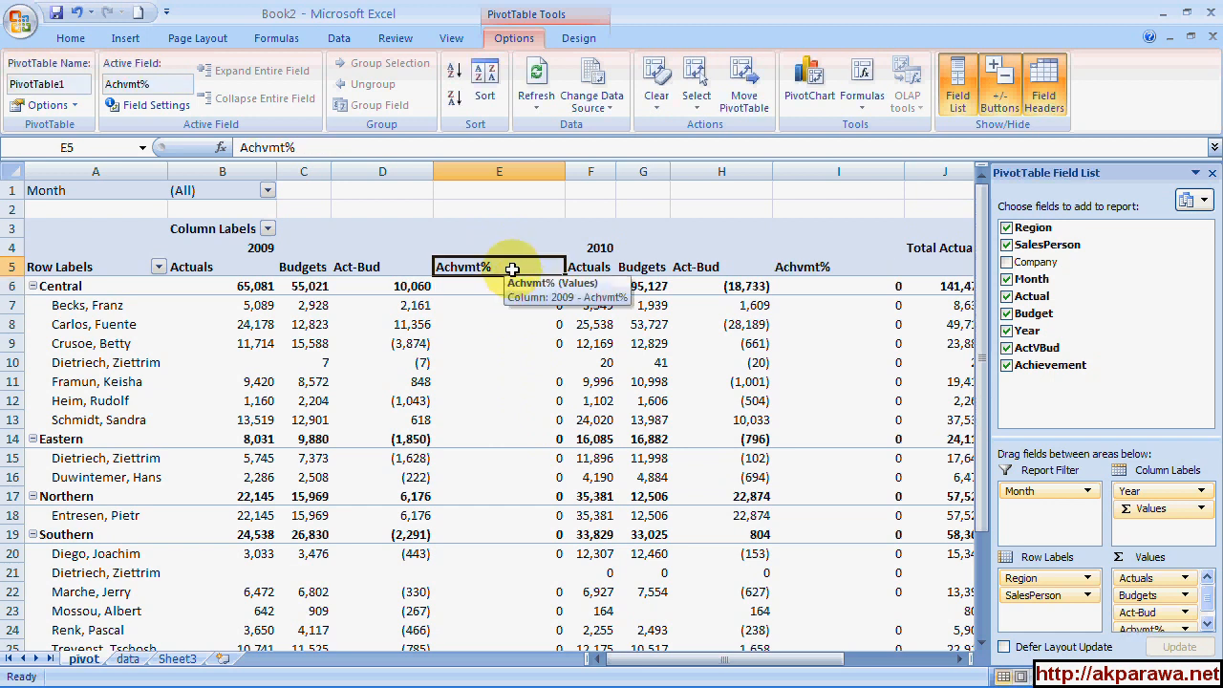
pyautogui.rightClick(513, 270)
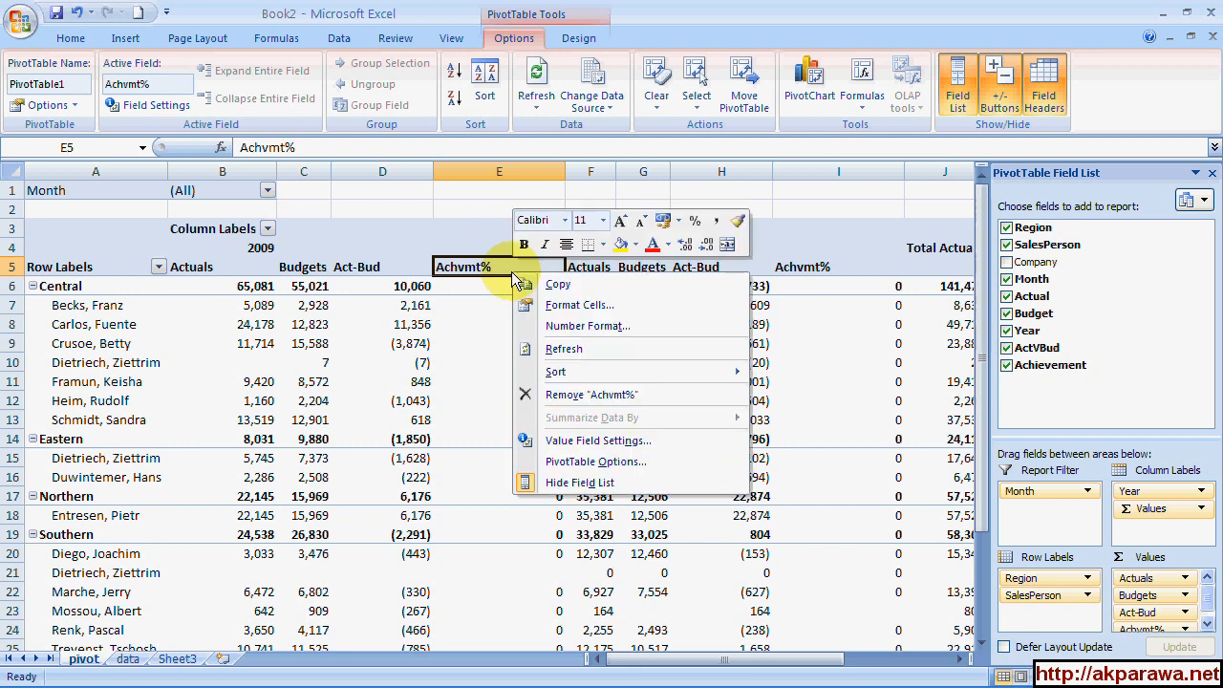
pyautogui.click(576, 445)
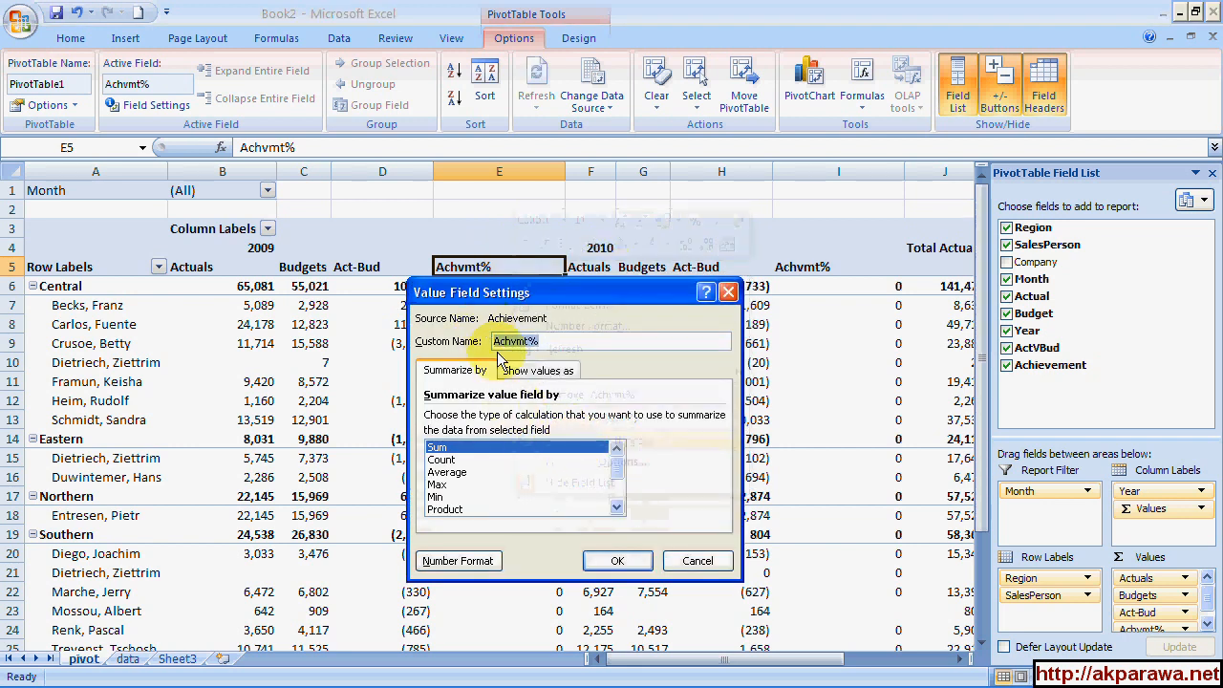
pyautogui.click(483, 560)
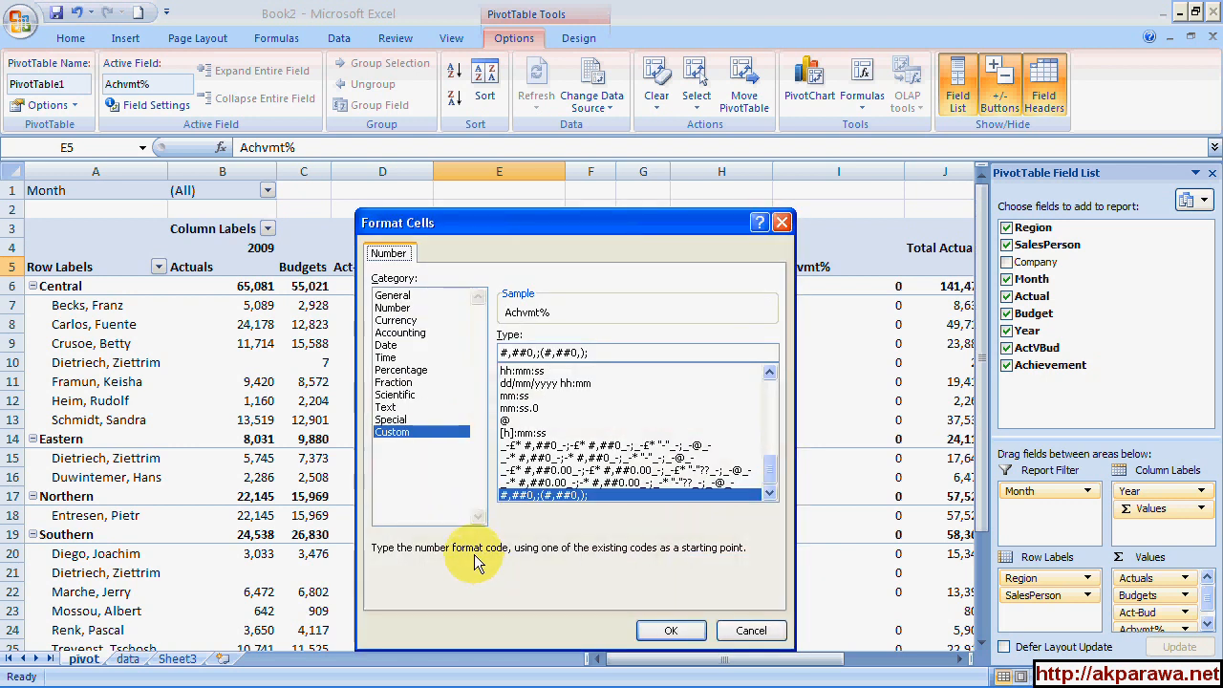
pyautogui.click(409, 371)
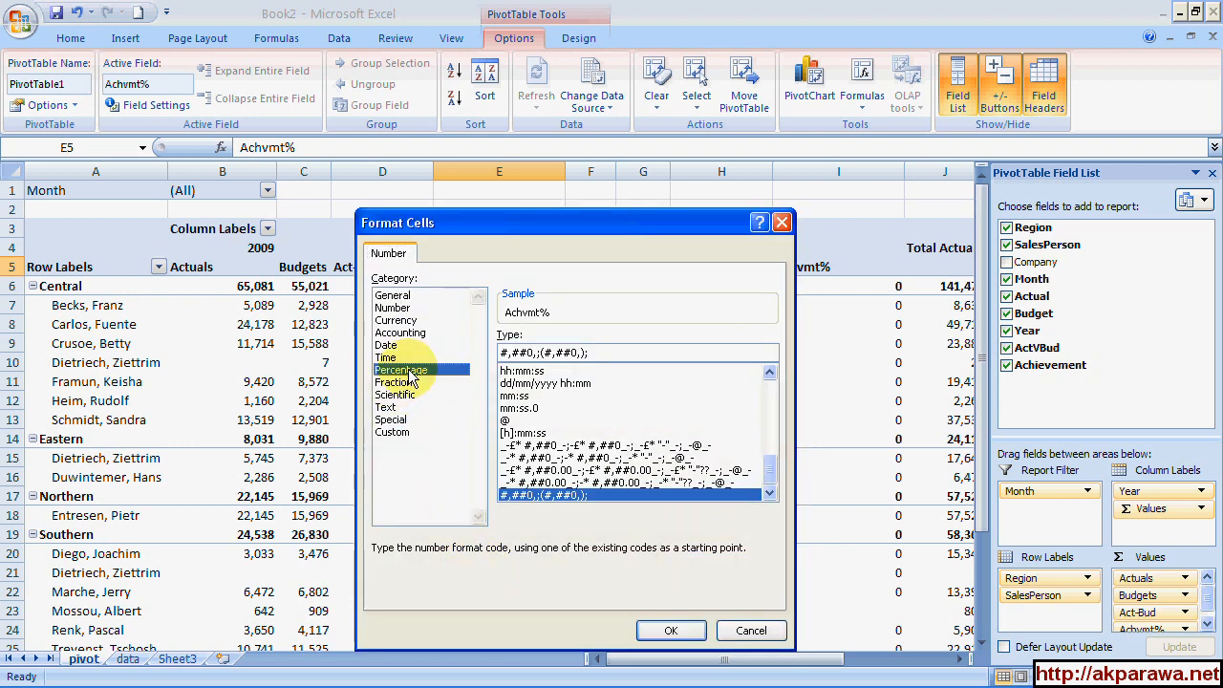
pyautogui.click(623, 335)
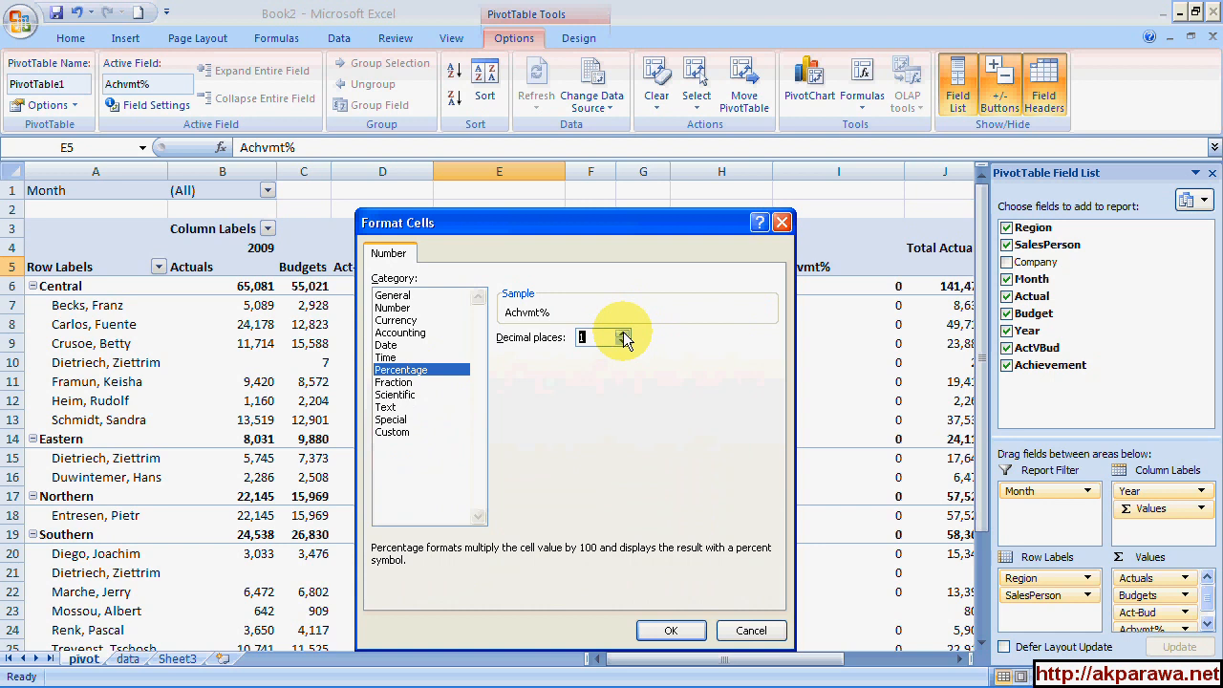
pyautogui.click(672, 631)
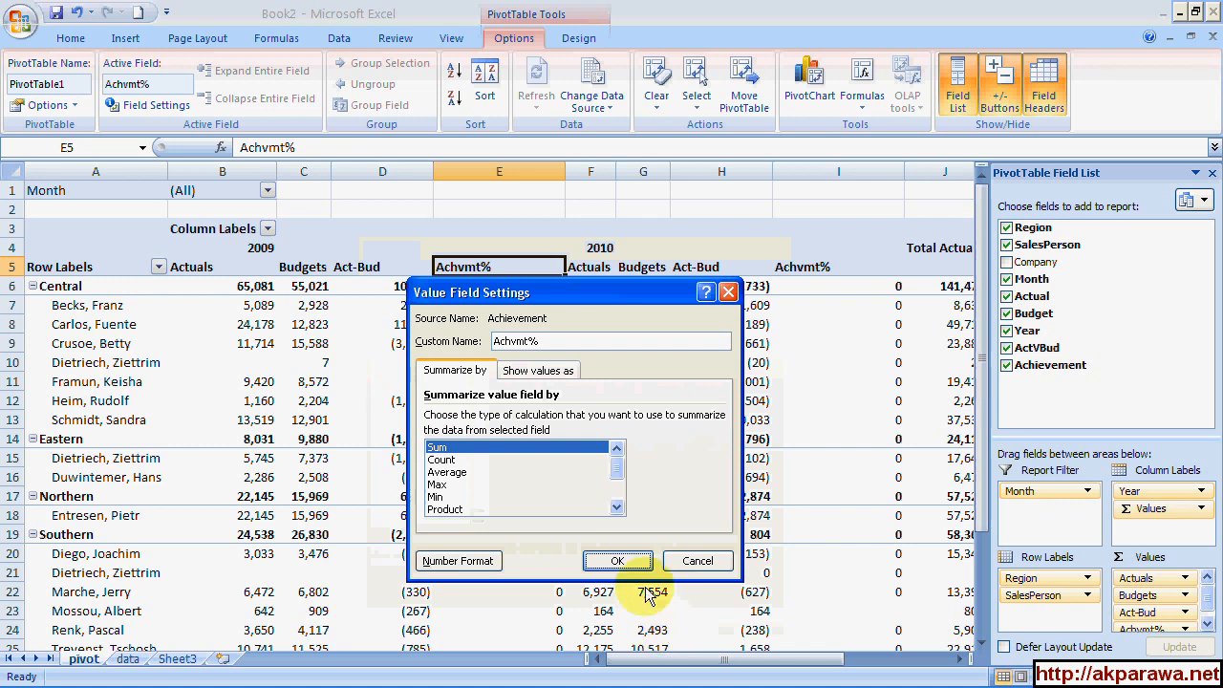
pyautogui.click(625, 561)
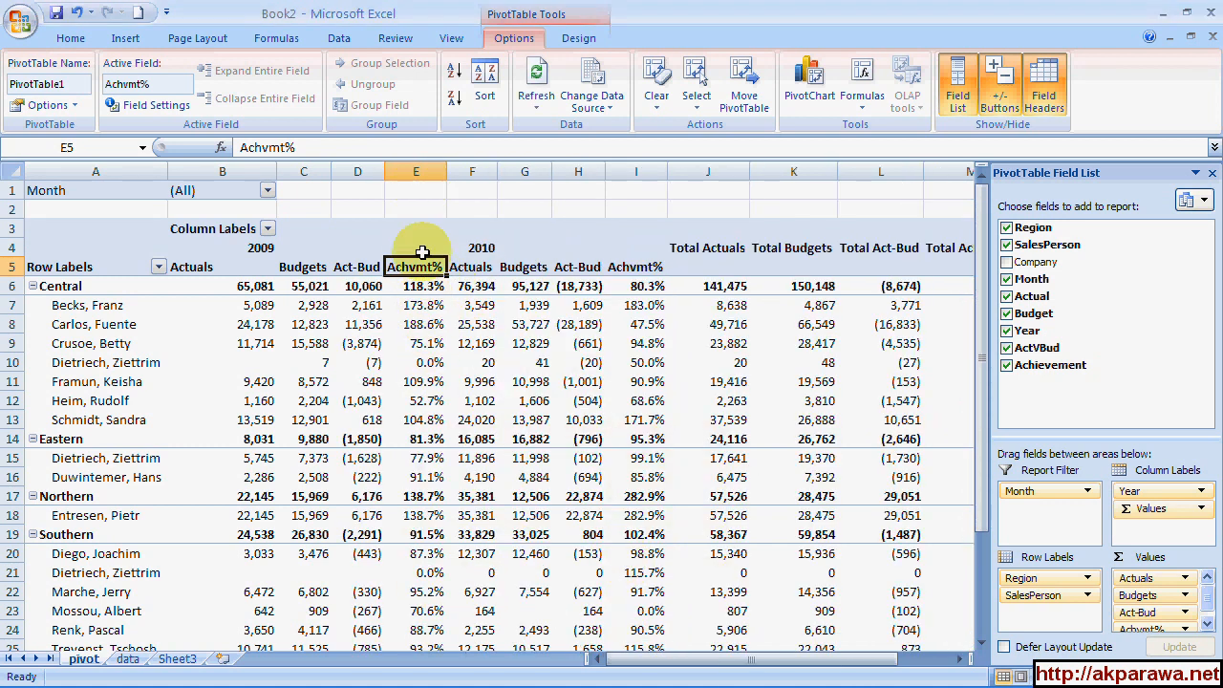
# Examine the 2009 Actuals, Budgets and Achvmt% values for the Central region and the Budgets value for Eastern
pyautogui.moveTo(426, 299)
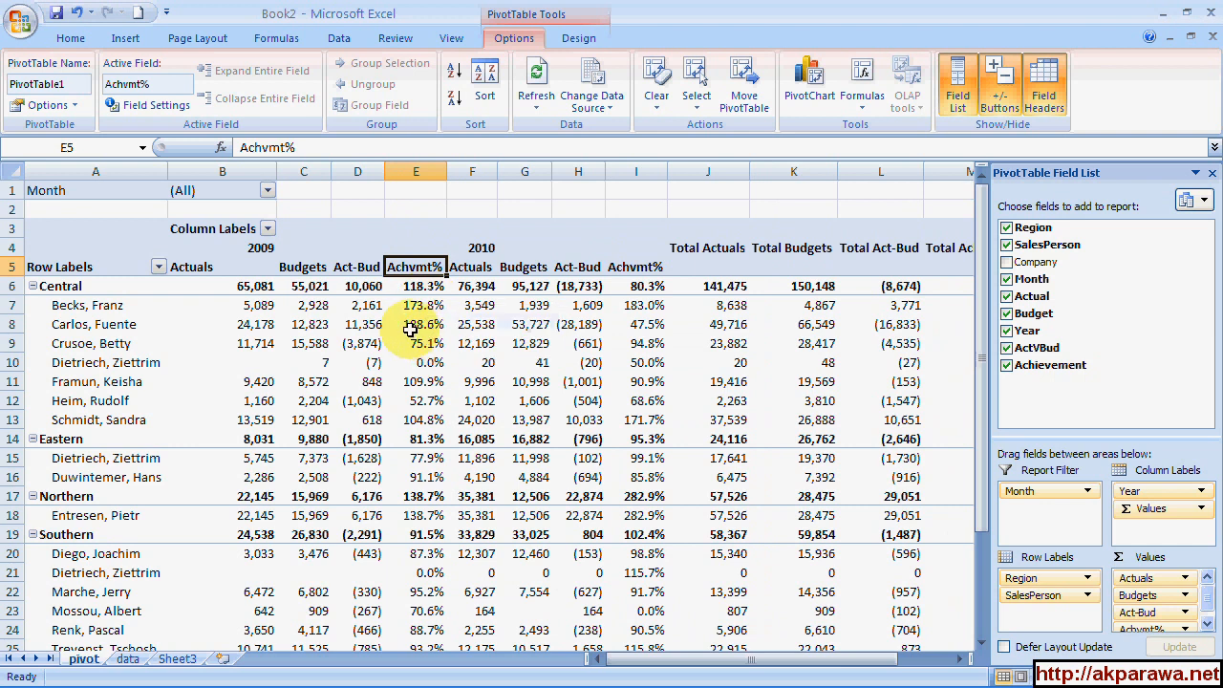
pyautogui.click(248, 286)
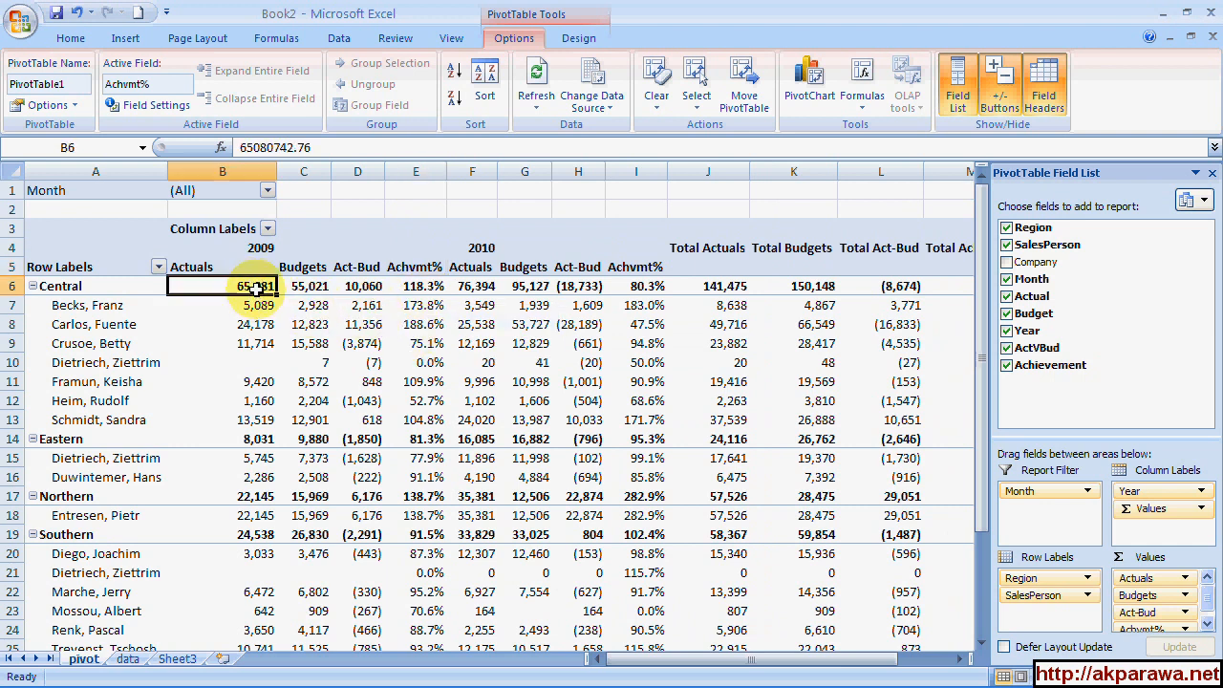
pyautogui.click(306, 287)
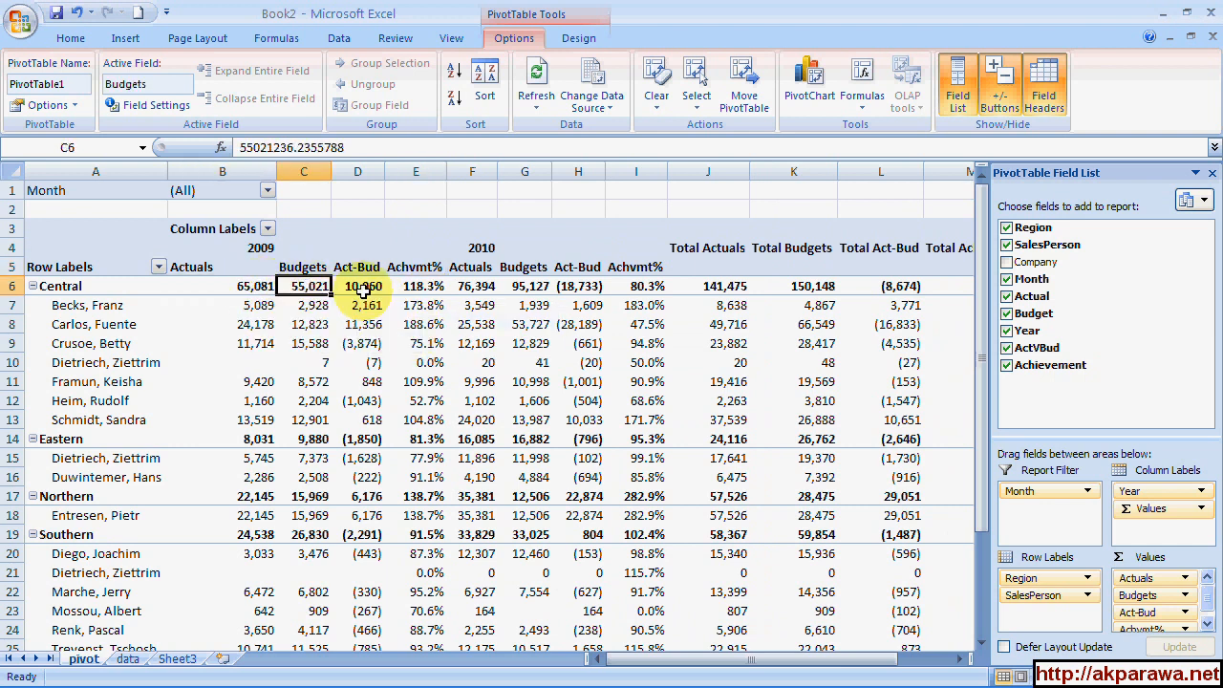
pyautogui.click(415, 289)
pyautogui.moveTo(456, 423)
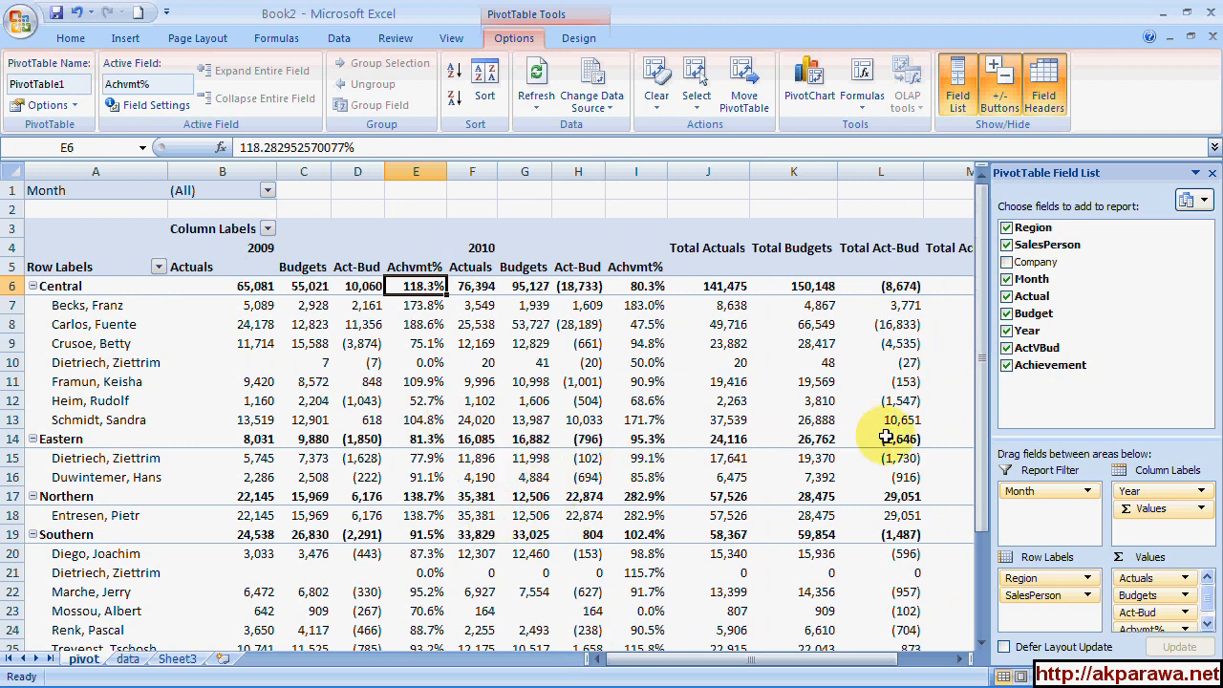
pyautogui.moveTo(386, 454)
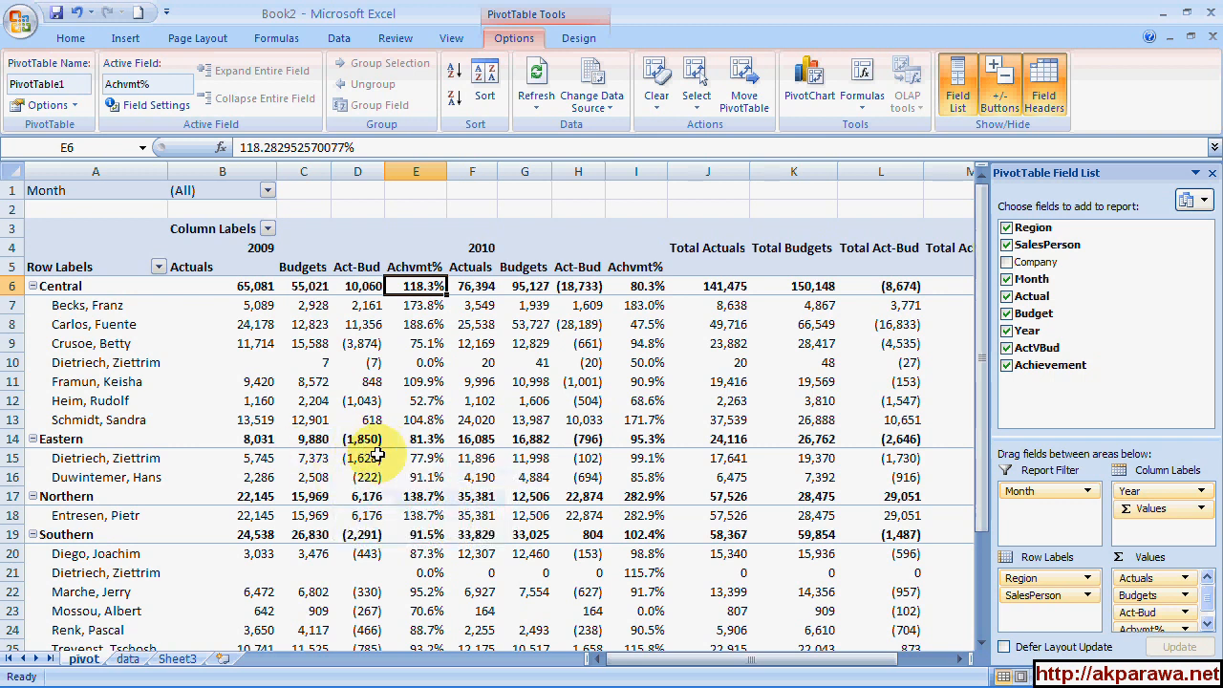
pyautogui.click(318, 438)
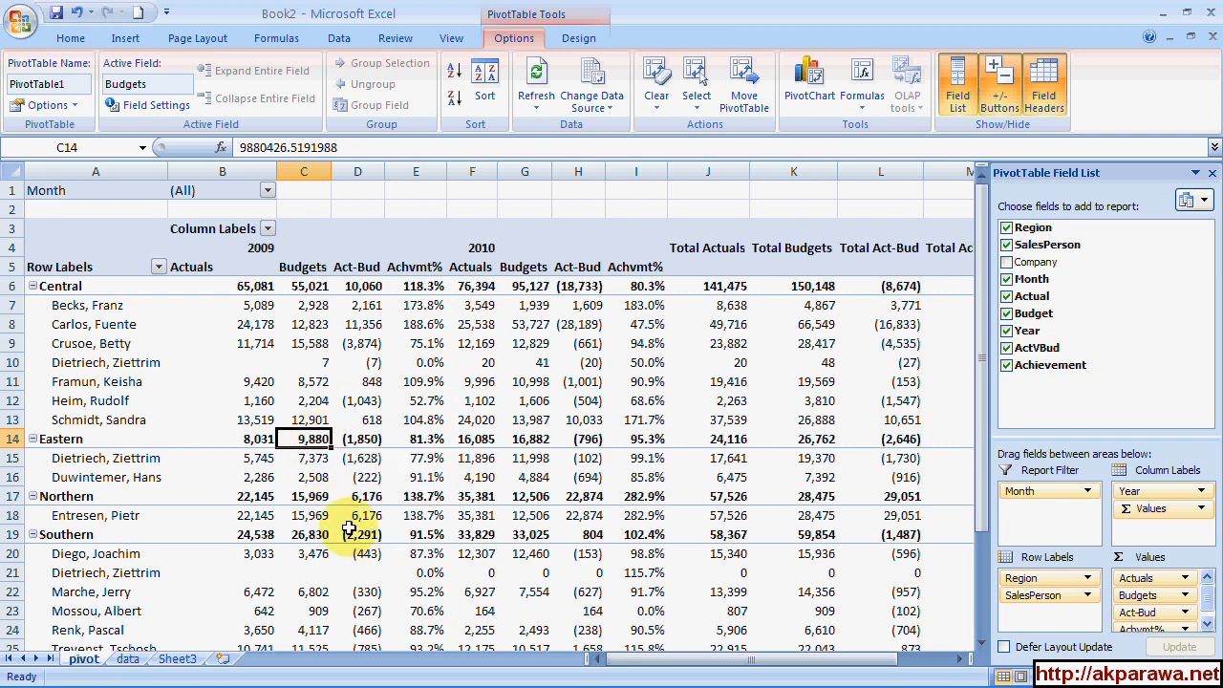